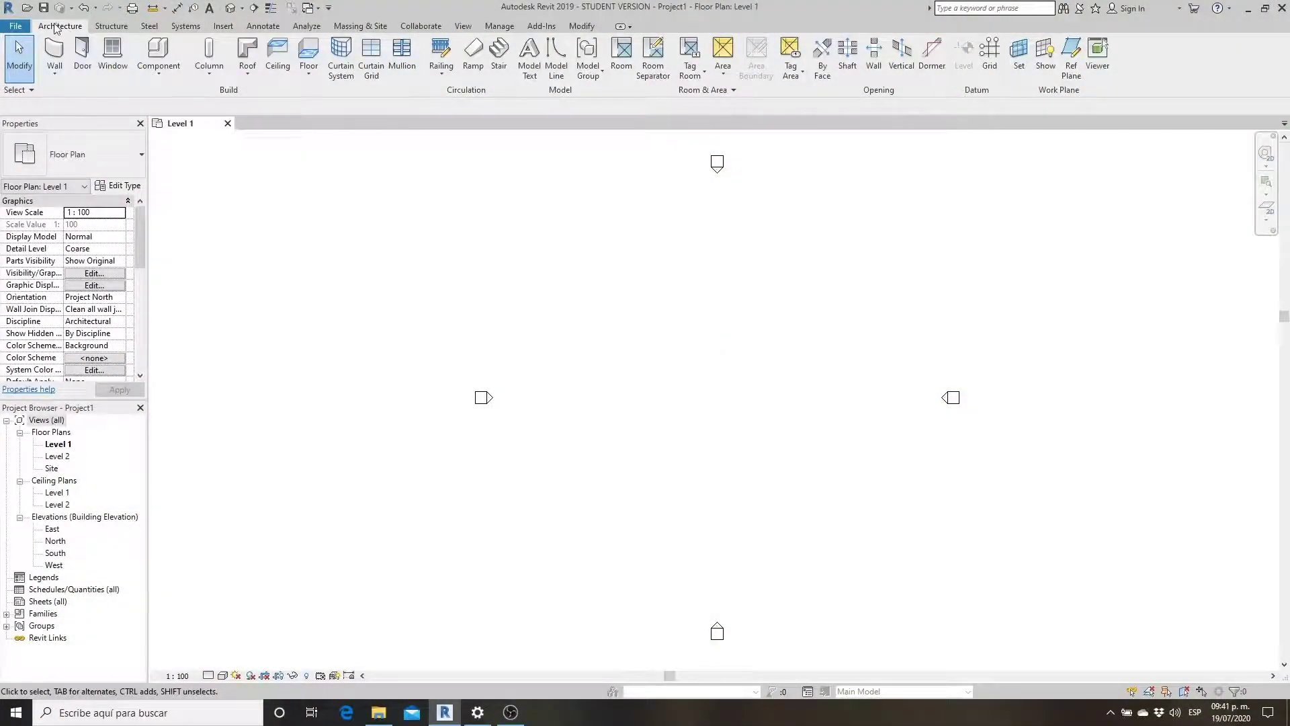
- Start a new floor on Level 1 and sketch a rectangular boundary
{"action": "left_click", "coordinate": [312, 54]}
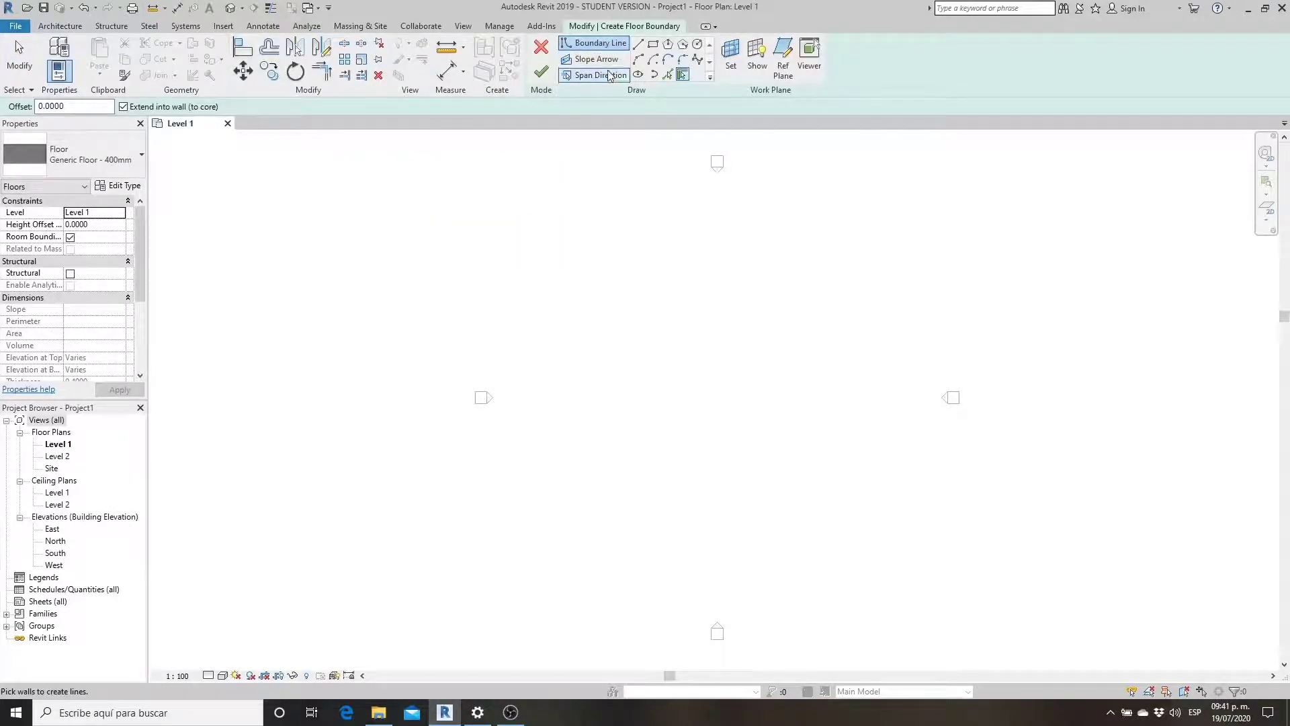
{"action": "left_click", "coordinate": [653, 45]}
{"action": "left_click", "coordinate": [660, 275]}
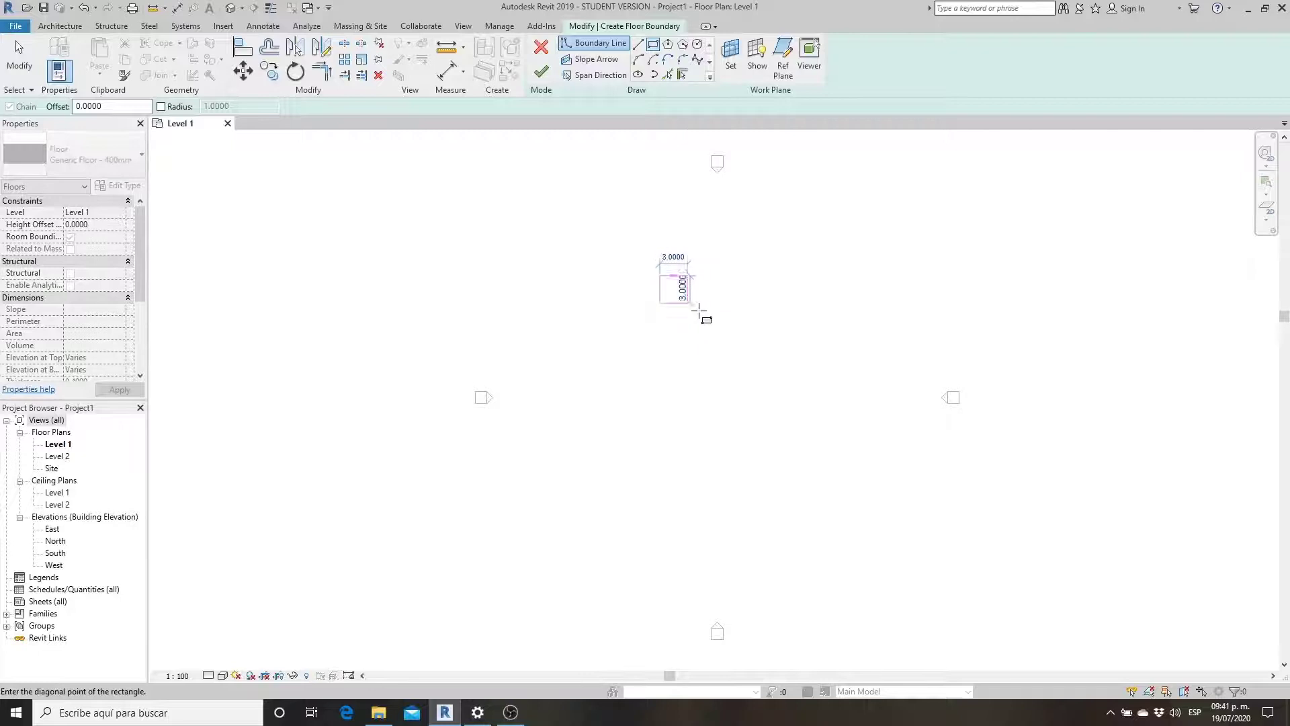
{"action": "left_click", "coordinate": [771, 368]}
{"action": "key", "text": "Escape"}
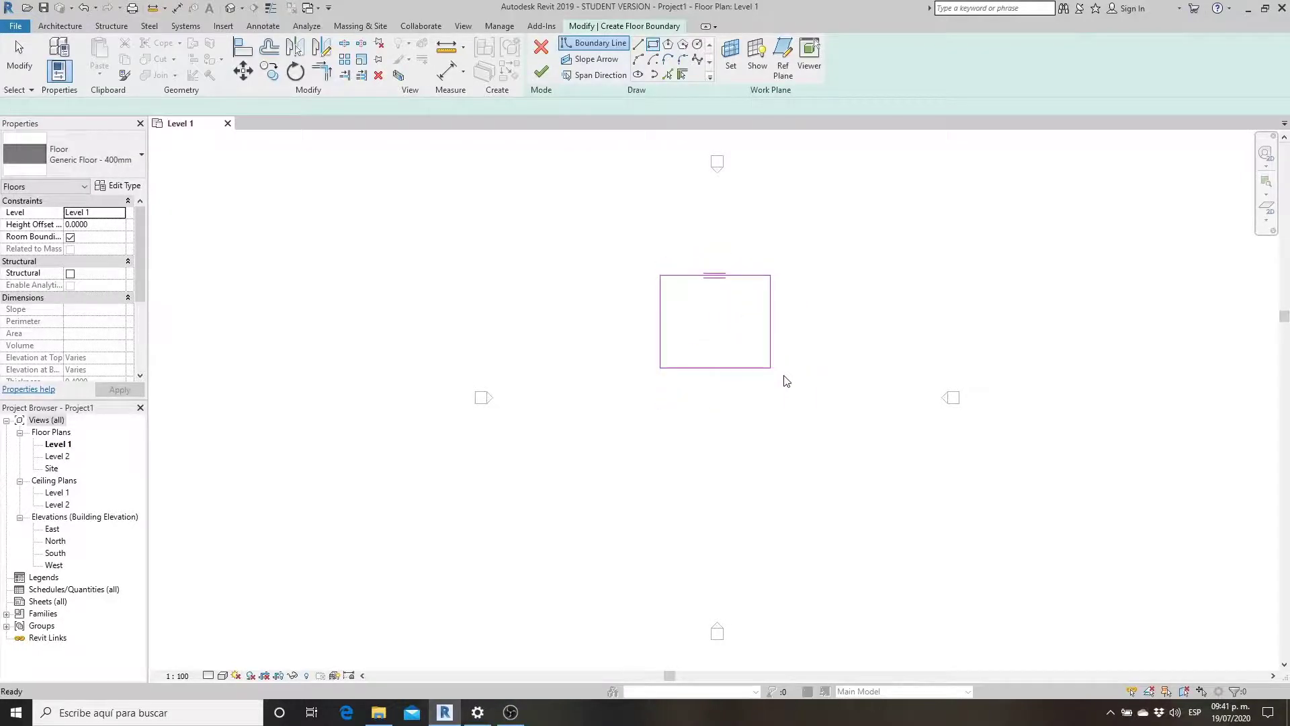
{"action": "key", "text": "Escape"}
- Set the rectangle's width to 10 and finish the floor sketch
{"action": "left_click", "coordinate": [753, 367]}
{"action": "left_click", "coordinate": [771, 315]}
{"action": "left_click", "coordinate": [714, 395]}
{"action": "type", "text": "10"}
{"action": "key", "text": "Return"}
{"action": "left_click", "coordinate": [808, 409]}
{"action": "scroll", "coordinate": [720, 304], "scroll_direction": "up", "scroll_amount": 2}
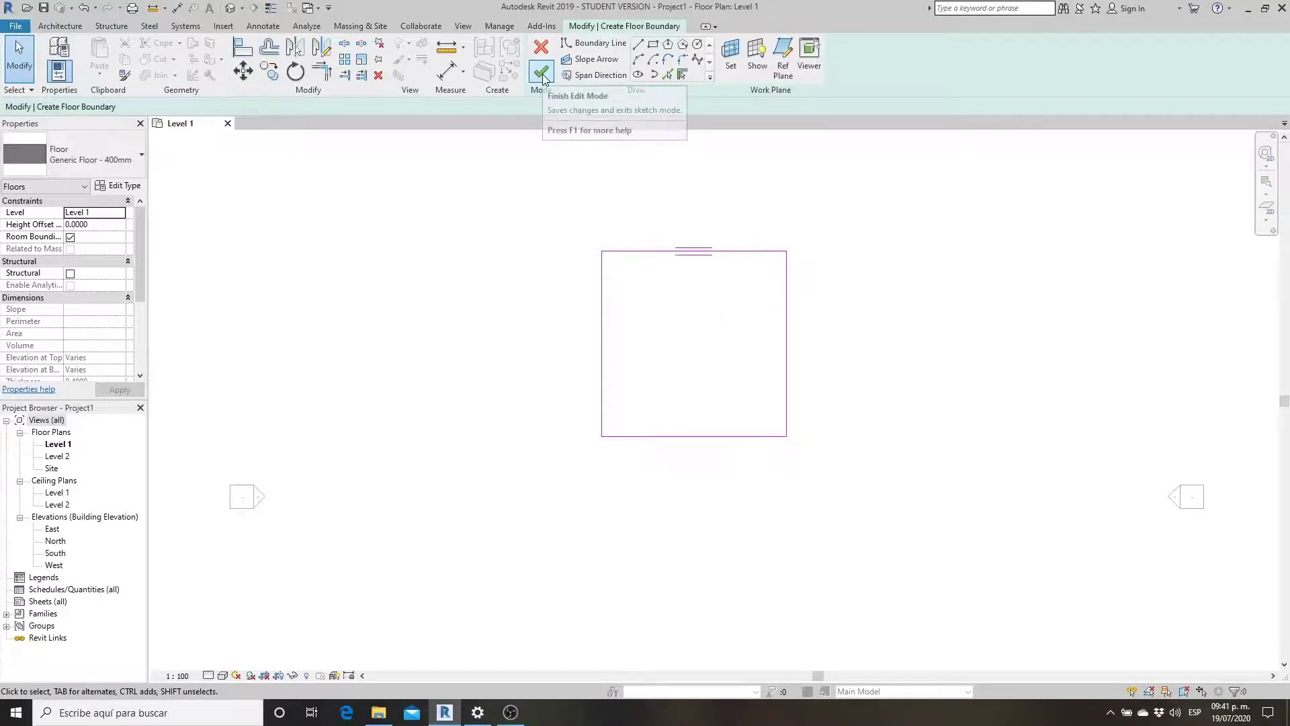
{"action": "left_click", "coordinate": [542, 73]}
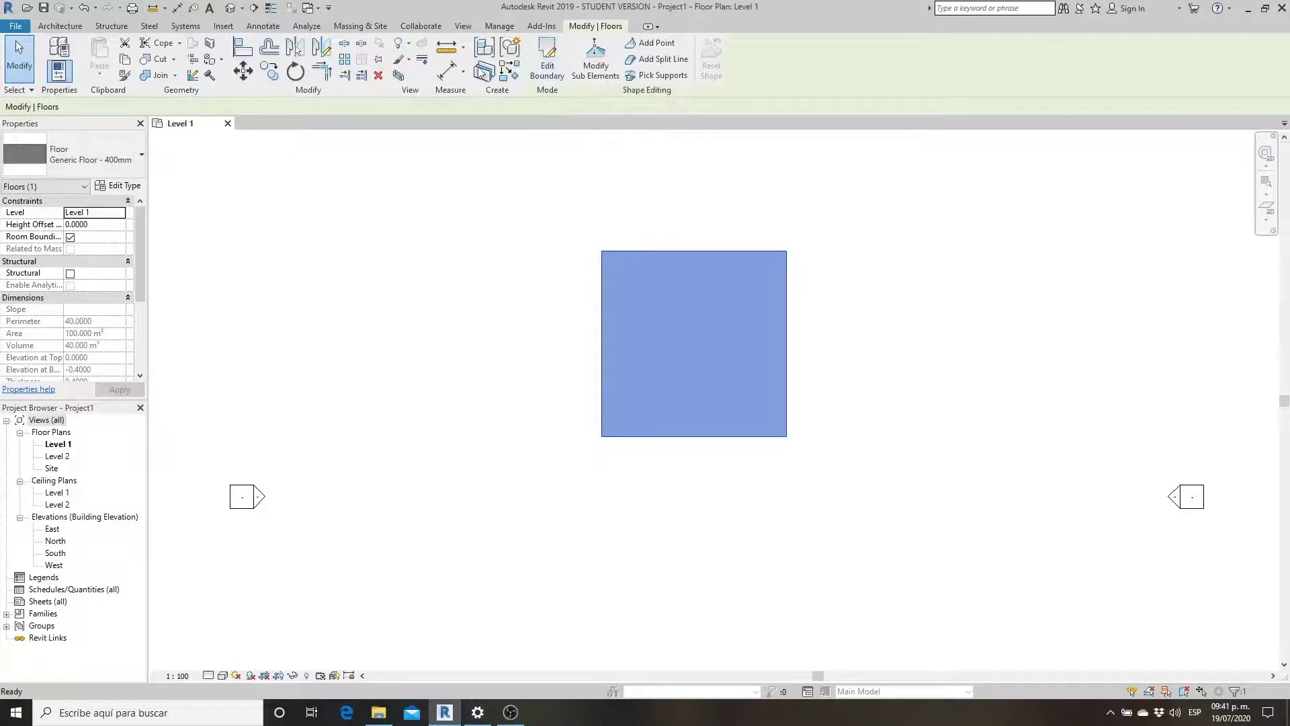
- Open the 3D view, centre it and select the floor slab
{"action": "left_click", "coordinate": [231, 8]}
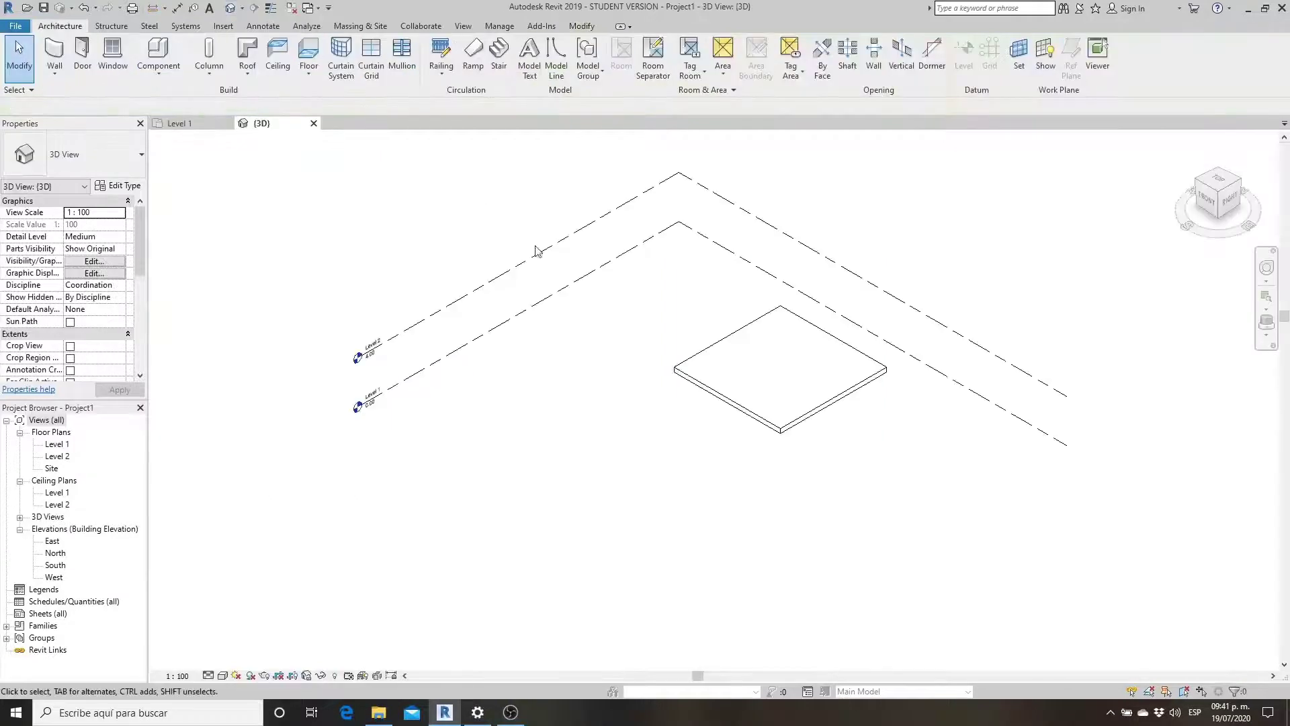
{"action": "middle_click_drag", "start_coordinate": [790, 379], "coordinate": [782, 481]}
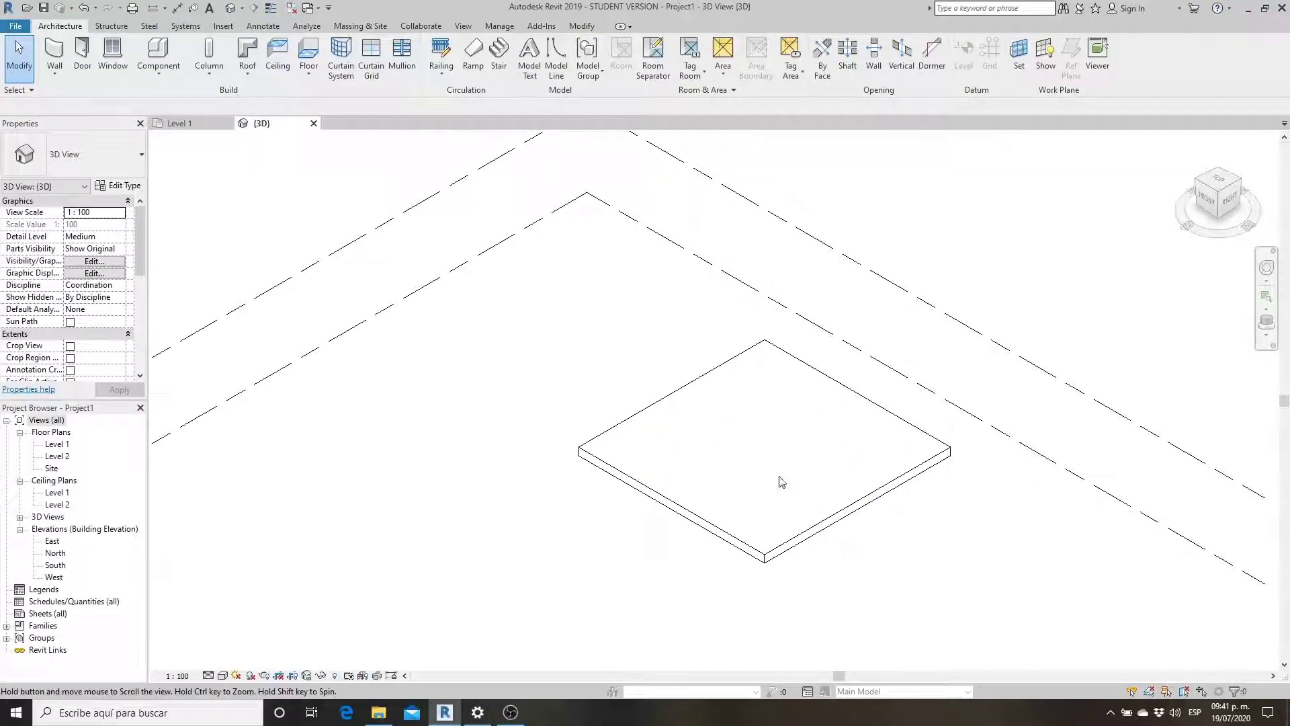
{"action": "left_click", "coordinate": [793, 538]}
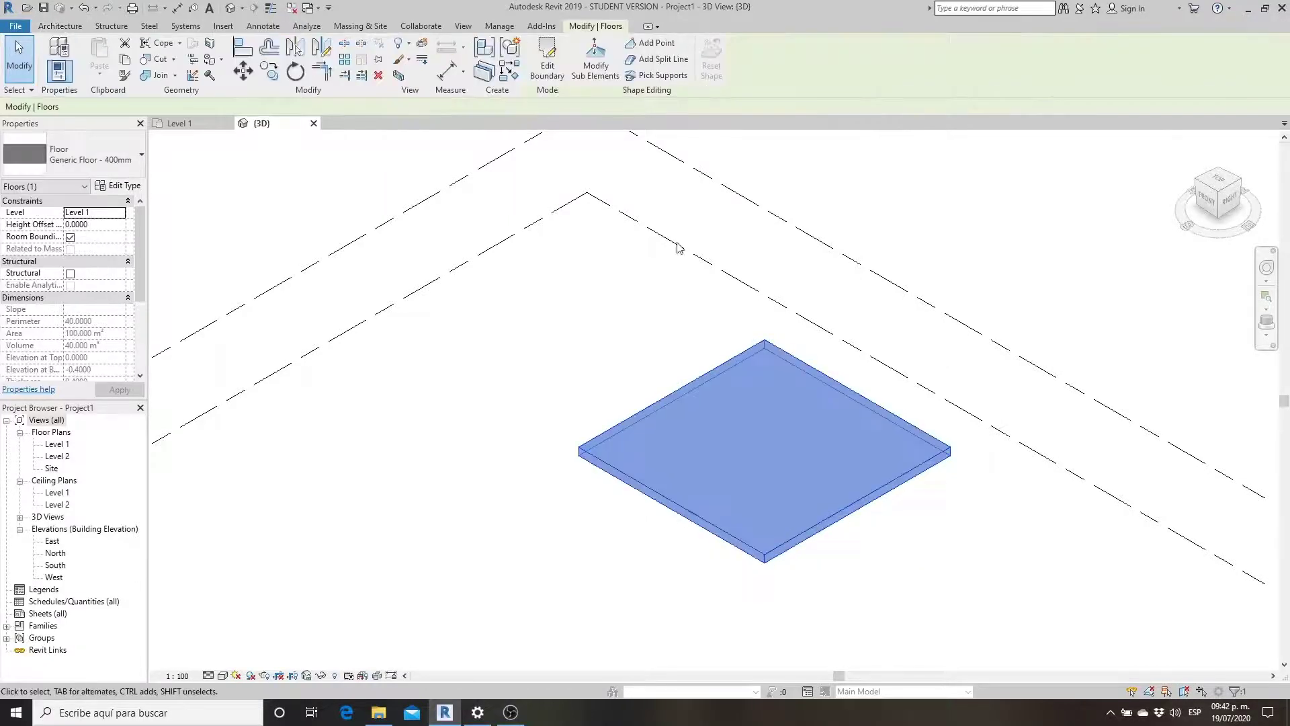
- Edit the floor boundary, change one edge from 10 to 12, and finish the sketch
{"action": "left_click", "coordinate": [552, 72]}
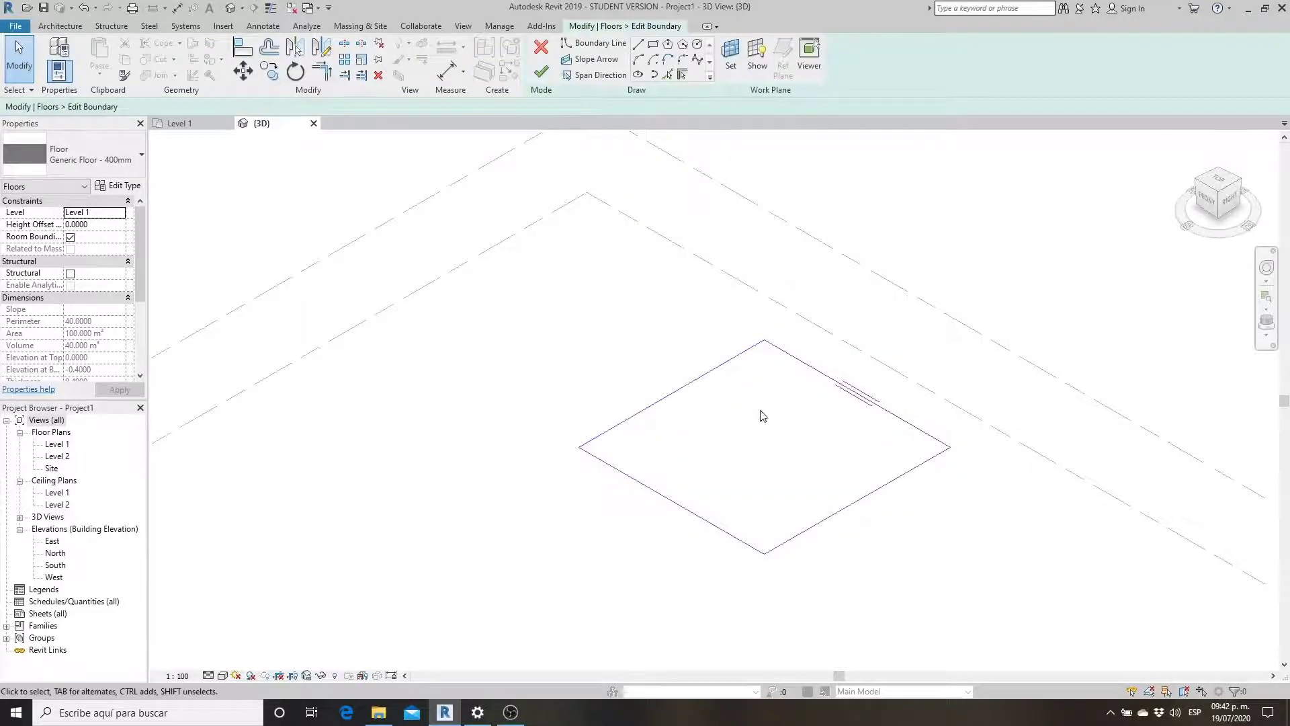
{"action": "left_click", "coordinate": [692, 518]}
{"action": "left_click", "coordinate": [637, 369]}
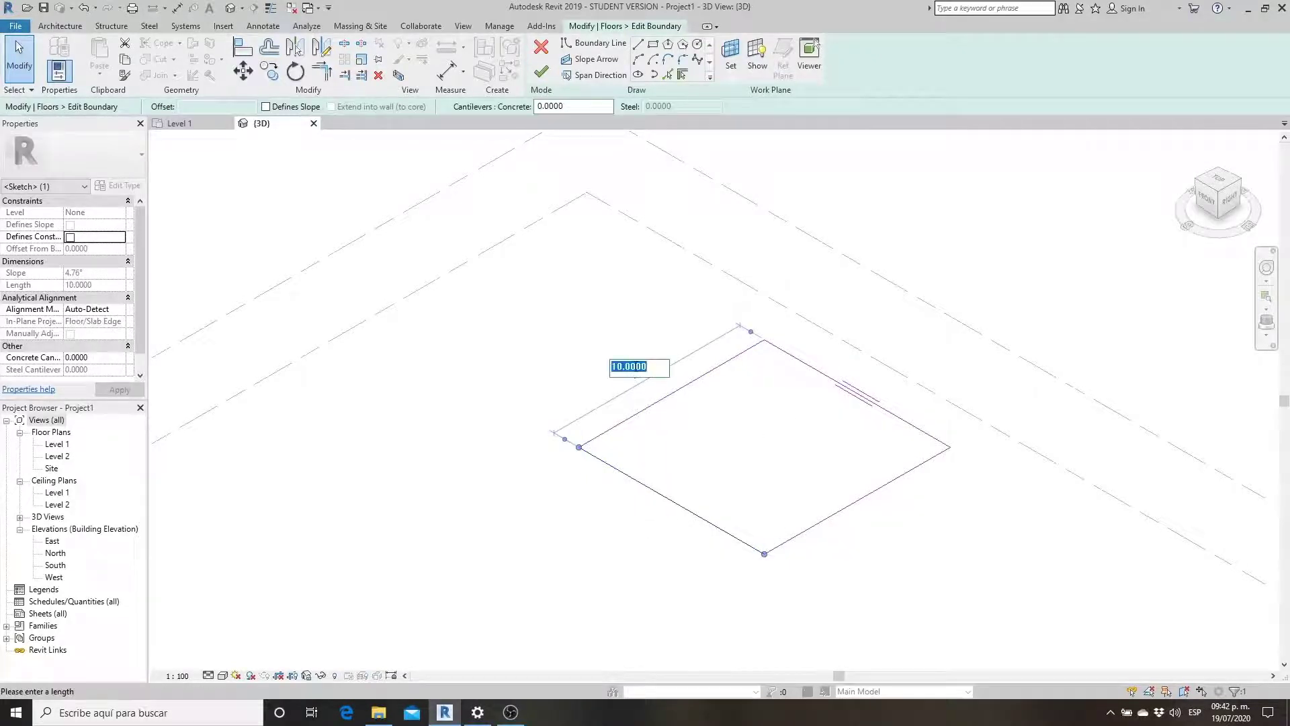
{"action": "type", "text": "12"}
{"action": "key", "text": "Return"}
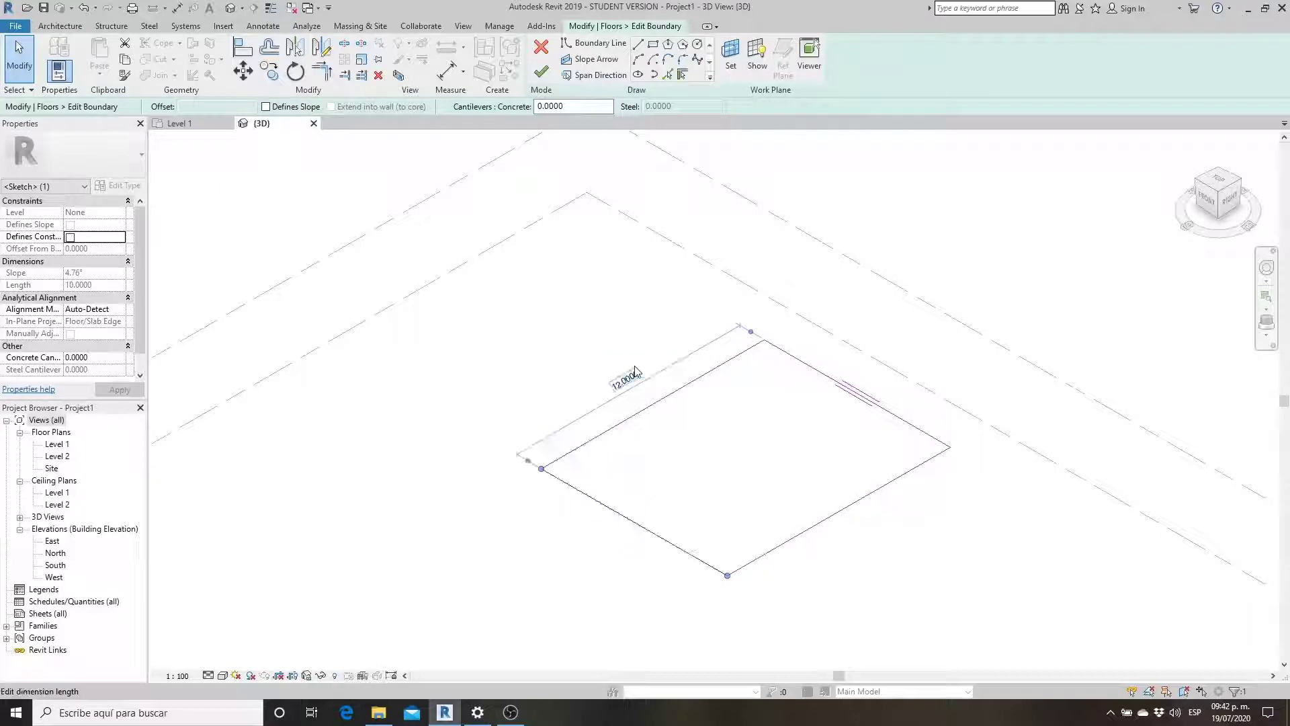
{"action": "left_click", "coordinate": [541, 72]}
{"action": "key", "text": "Escape"}
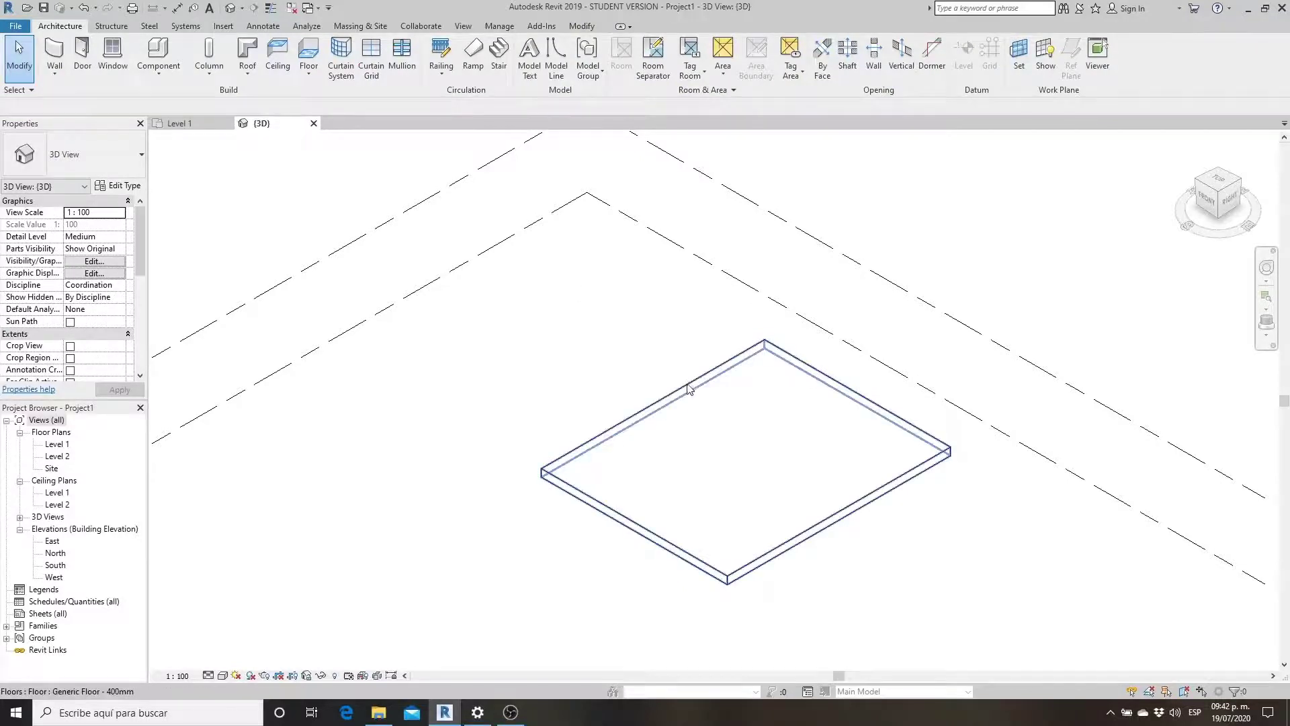
- Reopen the floor sketch and draw a second rectangle beside the first slab
{"action": "double_click", "coordinate": [688, 388]}
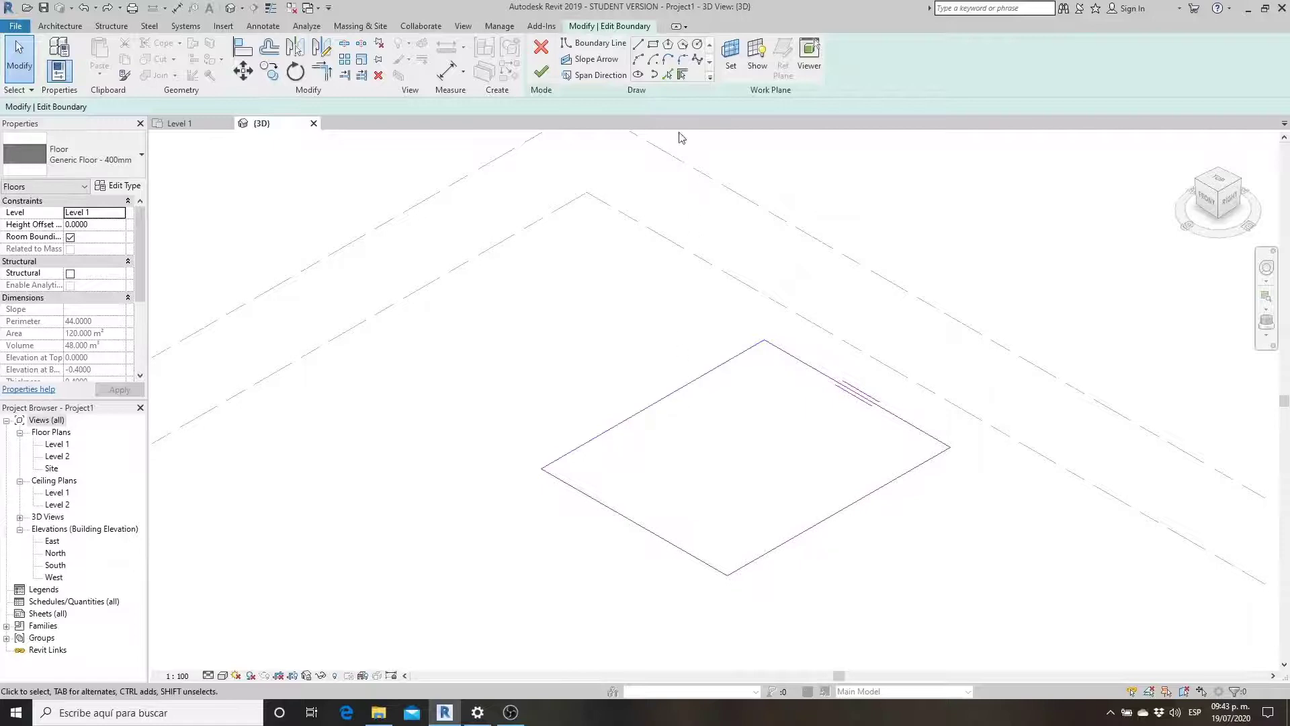
{"action": "left_click", "coordinate": [653, 46]}
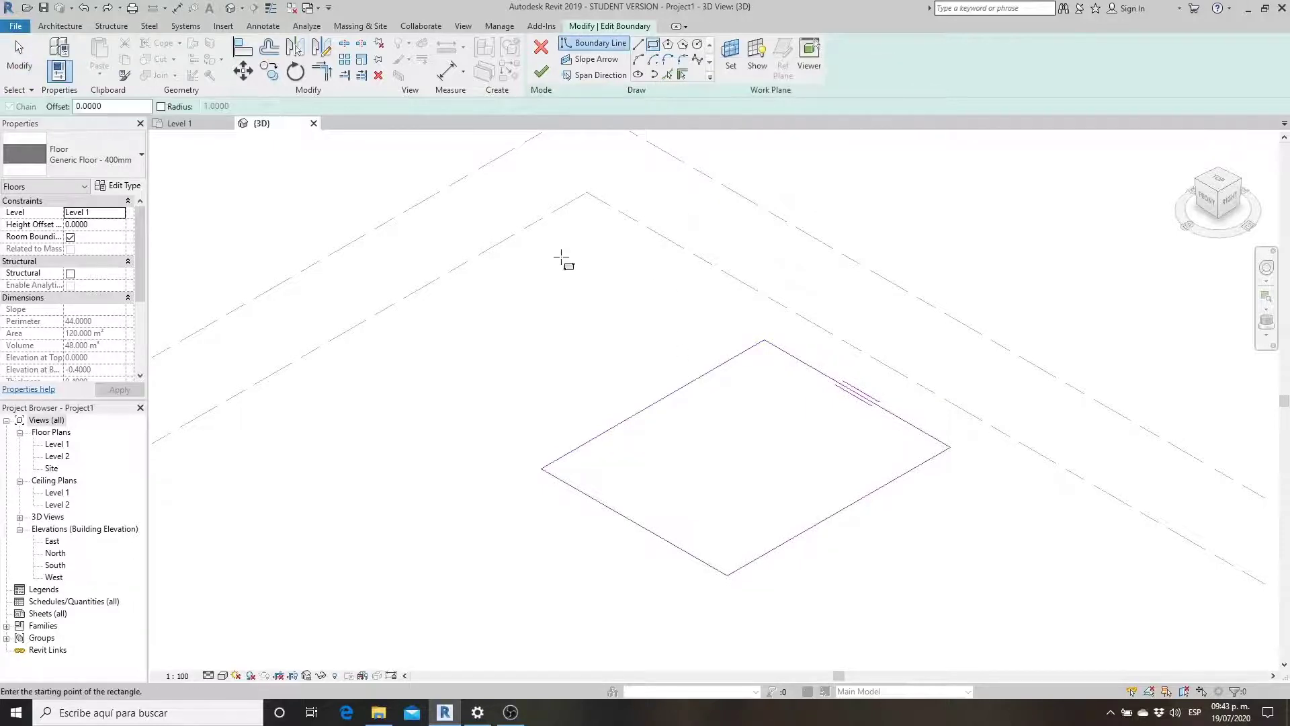
{"action": "scroll", "coordinate": [625, 247], "scroll_direction": "down", "scroll_amount": 1}
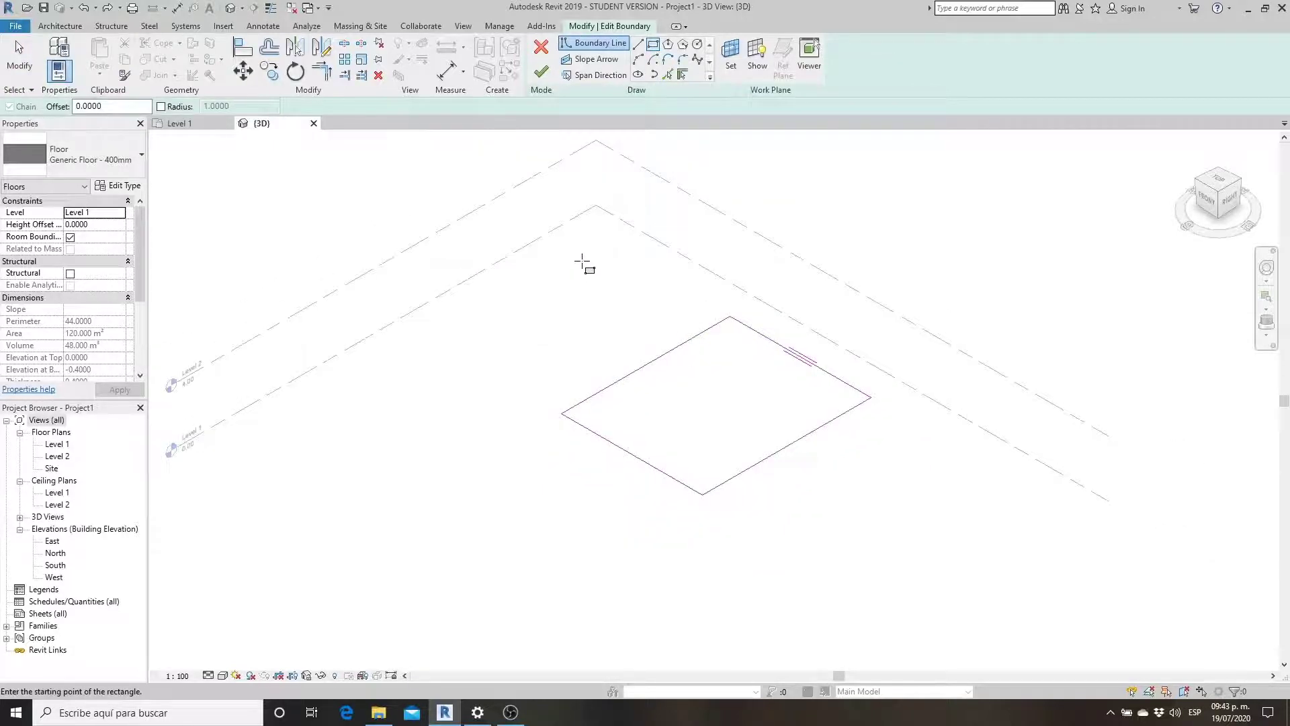
{"action": "left_click", "coordinate": [608, 246]}
{"action": "left_click", "coordinate": [544, 396]}
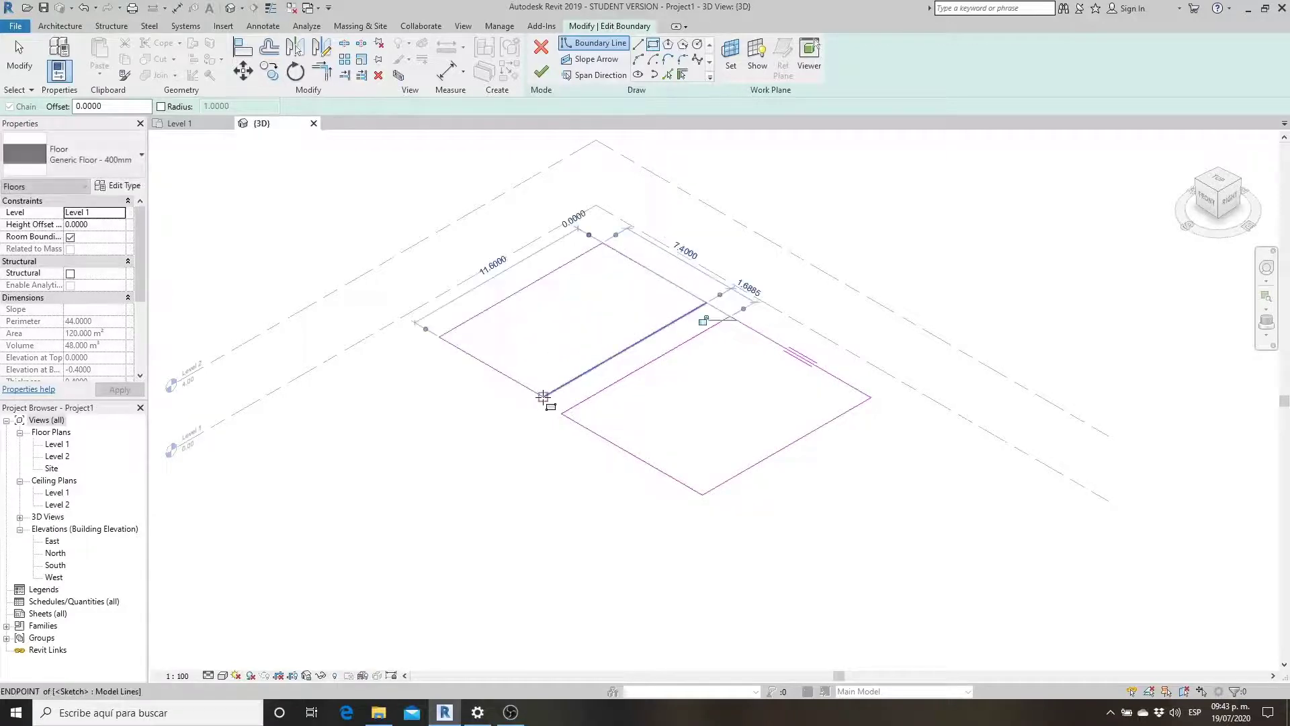
- Add a 5.8-radius circle to the right of the slabs and finish the floor
{"action": "left_click", "coordinate": [697, 45]}
{"action": "left_click", "coordinate": [914, 525]}
{"action": "left_click", "coordinate": [1019, 561]}
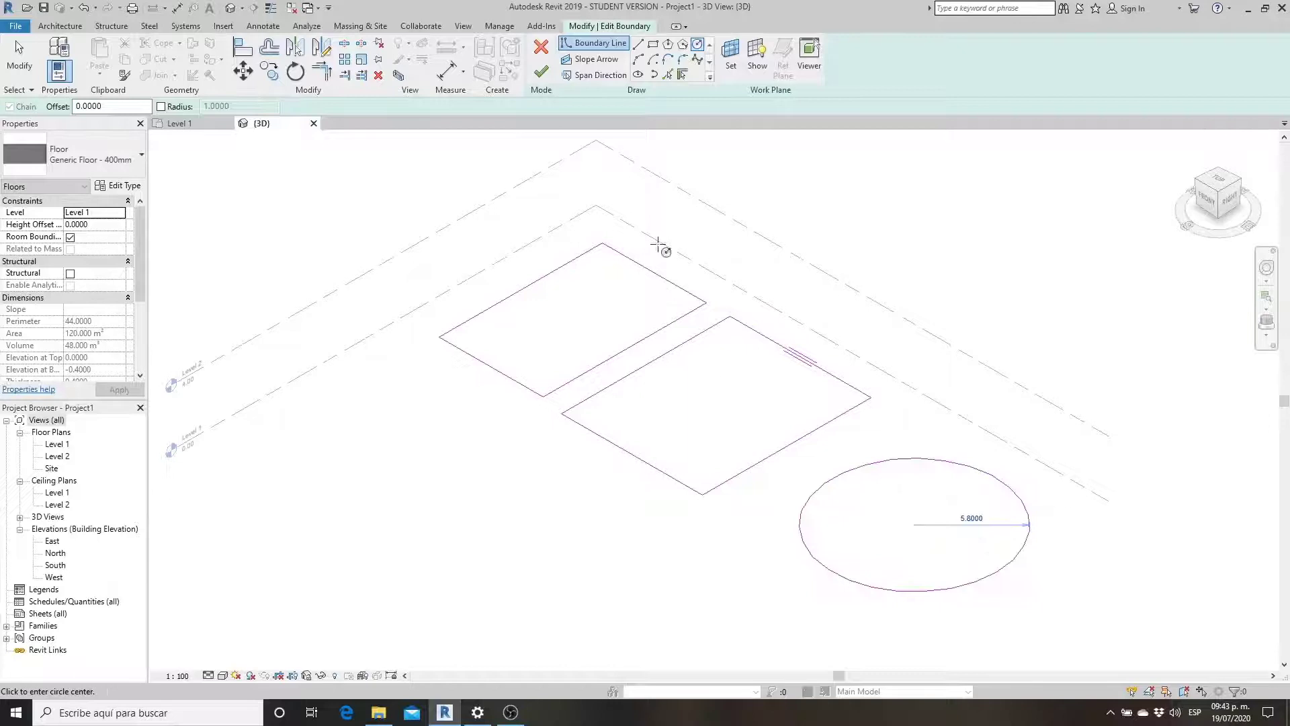
{"action": "left_click", "coordinate": [544, 73]}
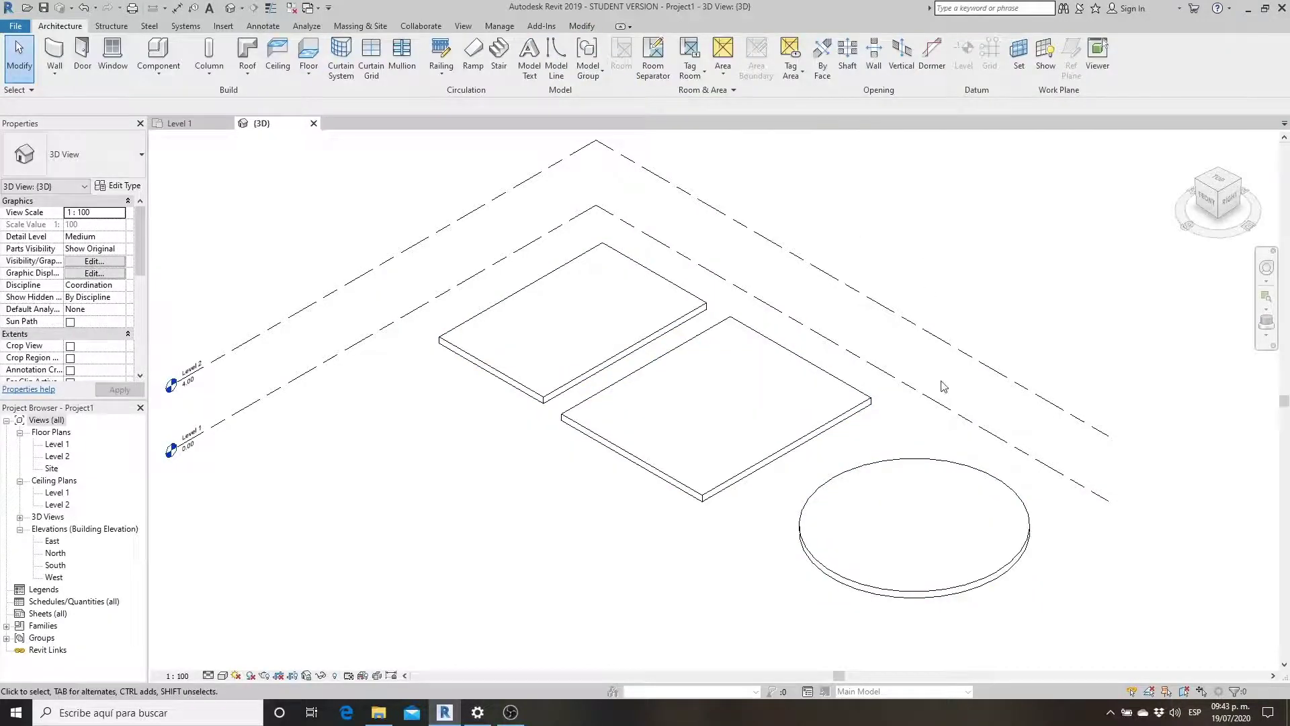
- Edit the floor boundary and draw a radius-3 circular hole in the round slab
{"action": "left_click", "coordinate": [905, 461]}
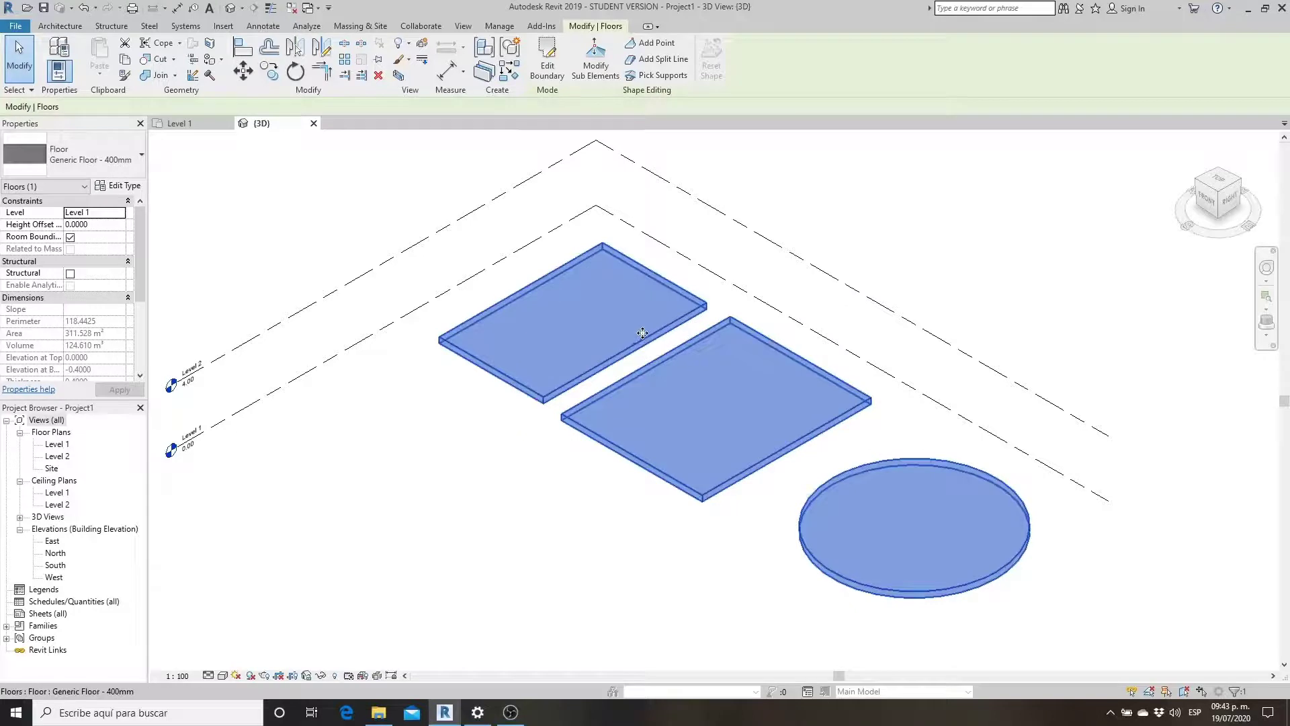
{"action": "left_click", "coordinate": [547, 61]}
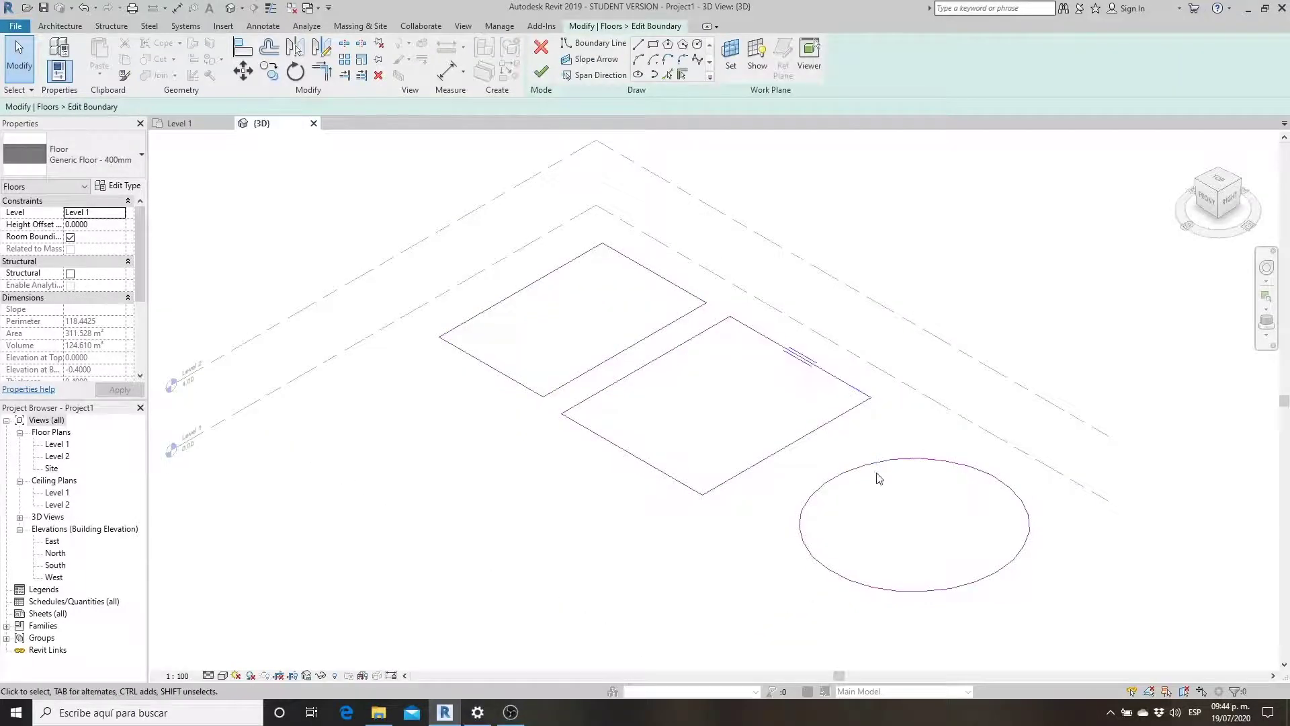
{"action": "left_click", "coordinate": [698, 44]}
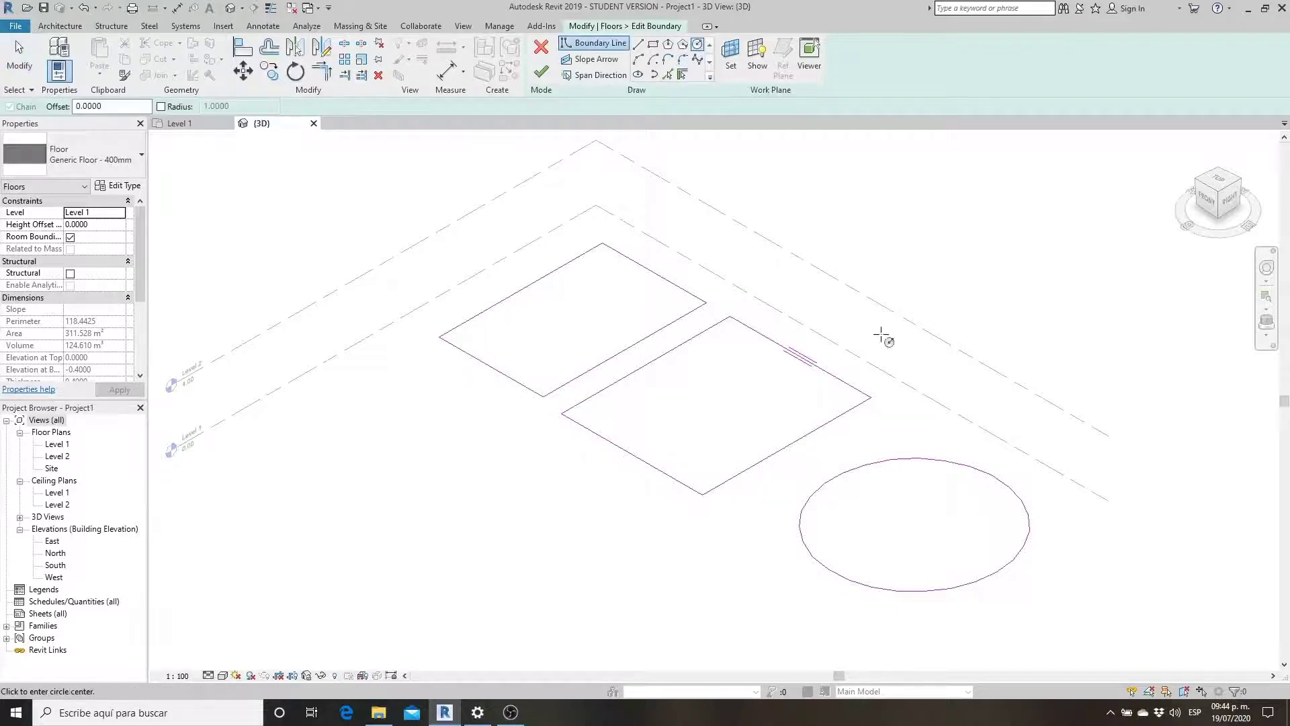
{"action": "left_click", "coordinate": [915, 525]}
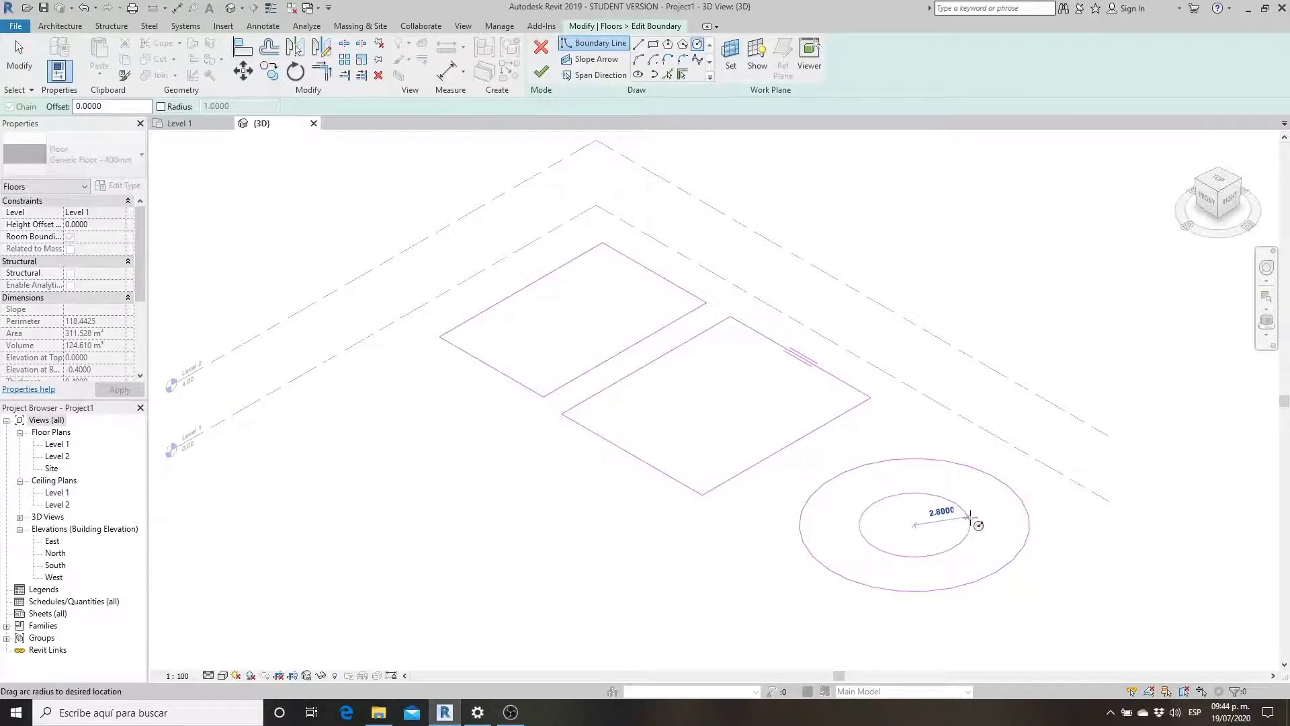
{"action": "left_click", "coordinate": [973, 525]}
- Add an inner rectangular hole and a hexagonal hole, then finish the floor
{"action": "left_click", "coordinate": [653, 44]}
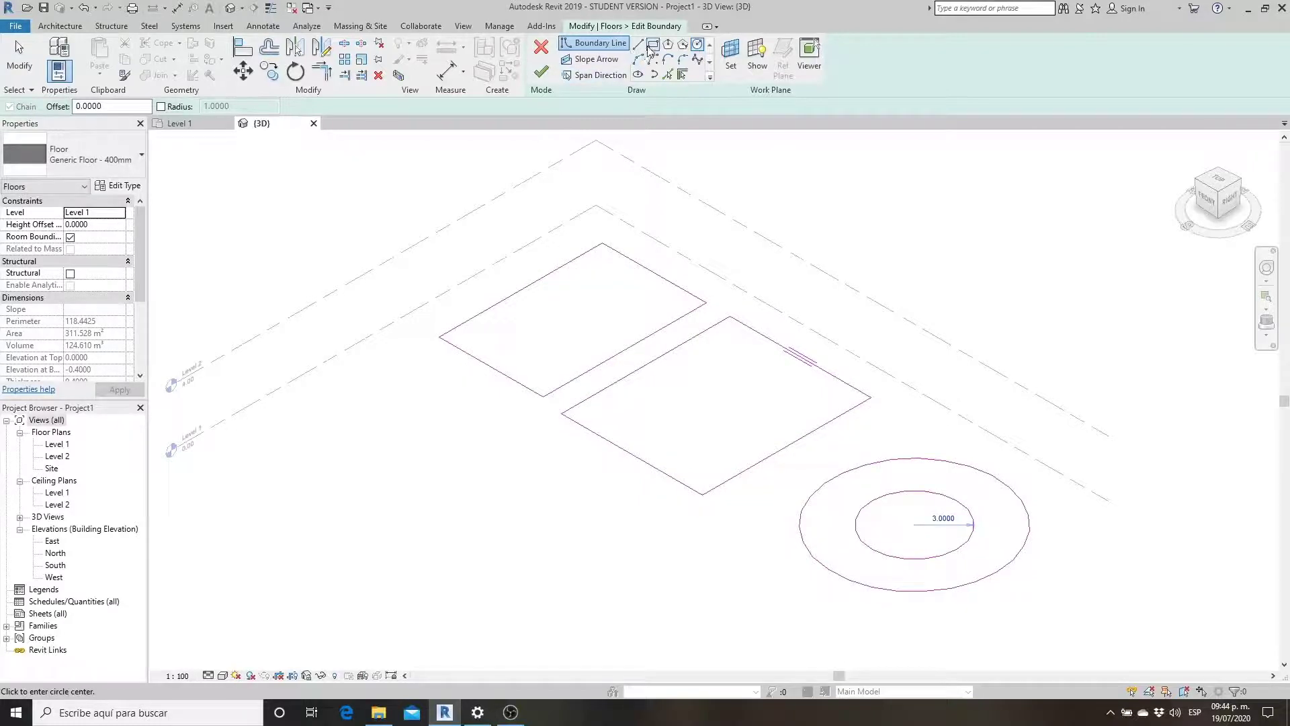
{"action": "left_click", "coordinate": [744, 355]}
{"action": "left_click", "coordinate": [697, 466]}
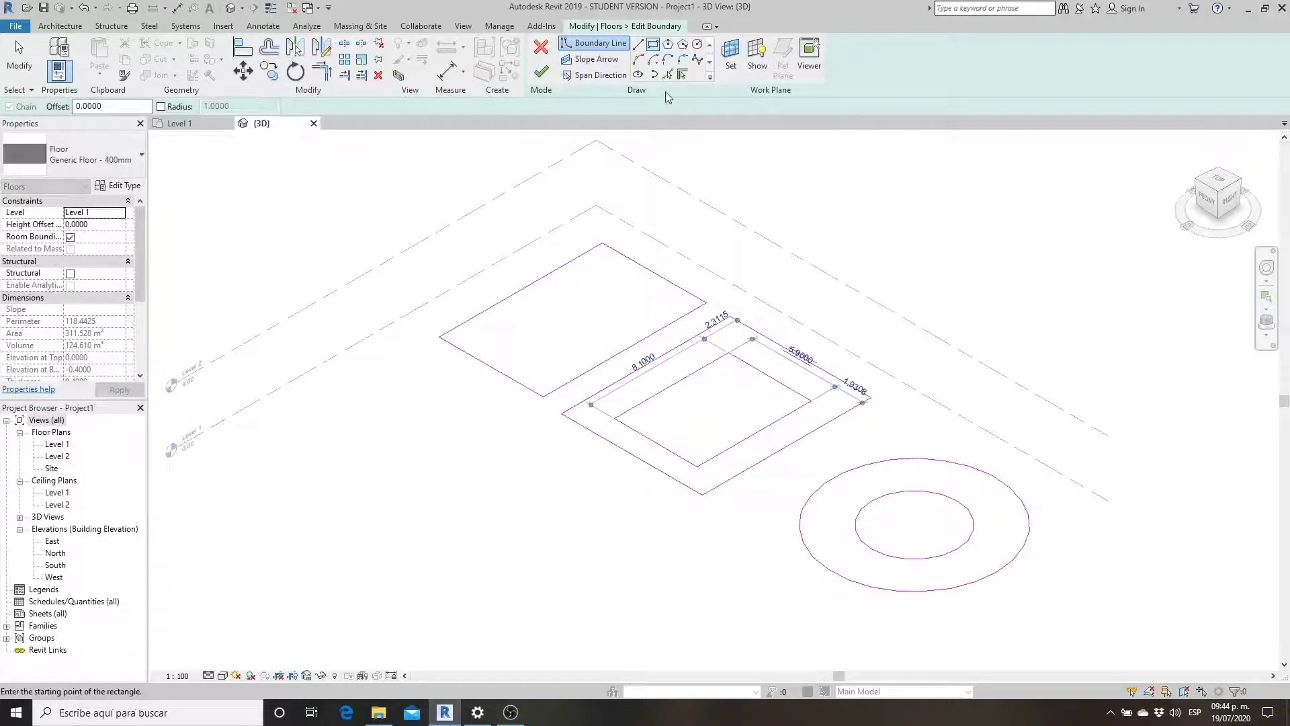
{"action": "left_click", "coordinate": [573, 317]}
{"action": "left_click", "coordinate": [601, 289]}
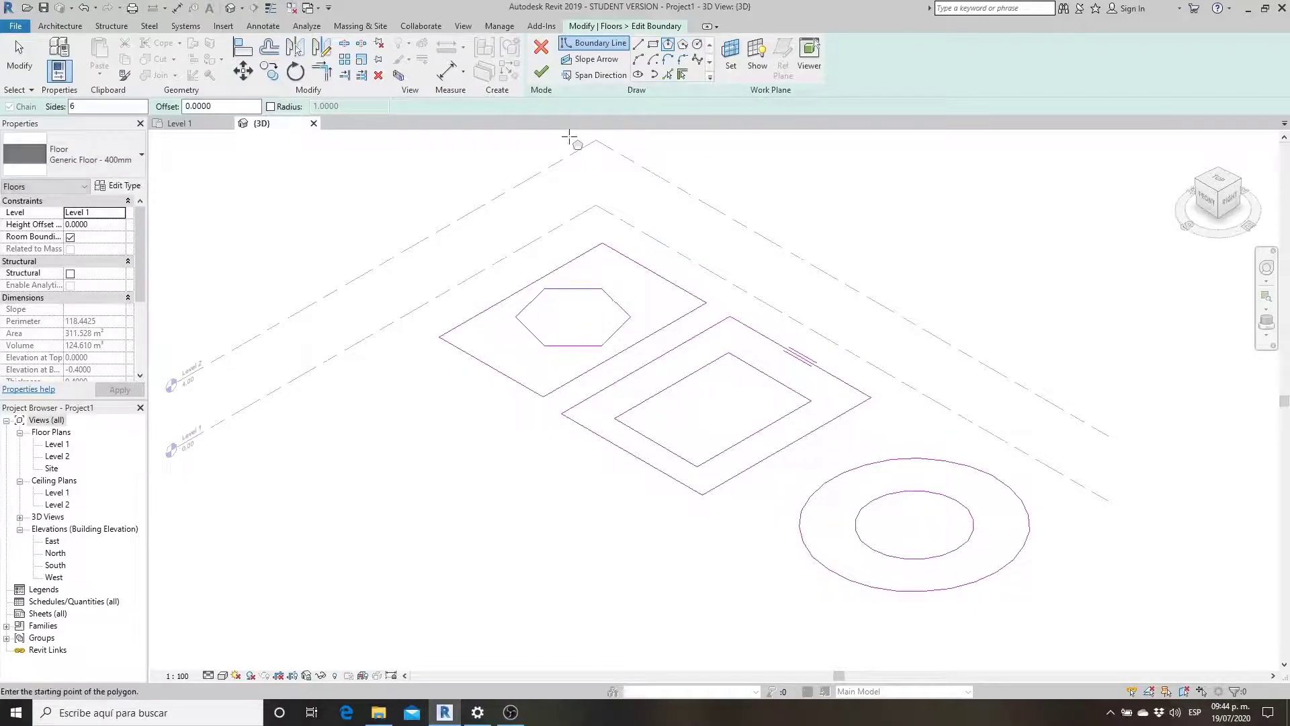
{"action": "left_click", "coordinate": [548, 73]}
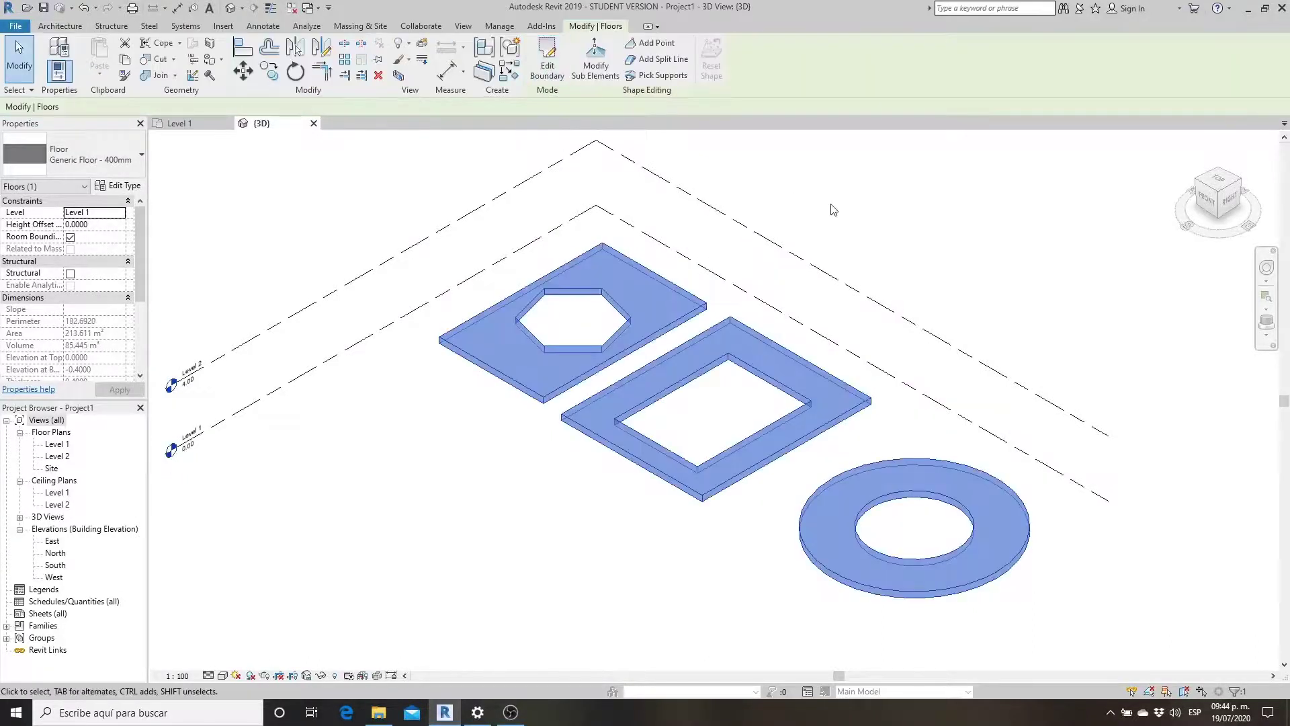
{"action": "left_click", "coordinate": [833, 210]}
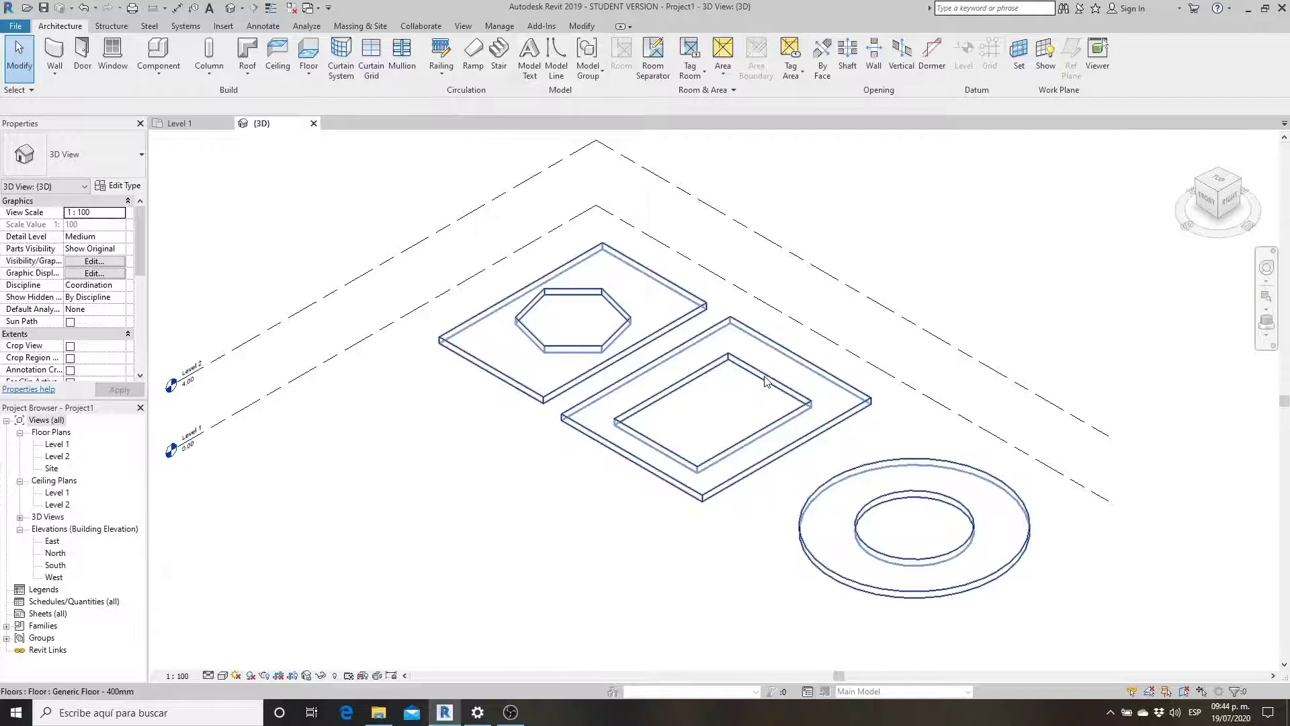
- Draw a small rectangle inside the square opening and a 0.8-radius circle inside the round one
{"action": "double_click", "coordinate": [765, 381]}
{"action": "left_click", "coordinate": [653, 59]}
{"action": "left_click", "coordinate": [743, 364]}
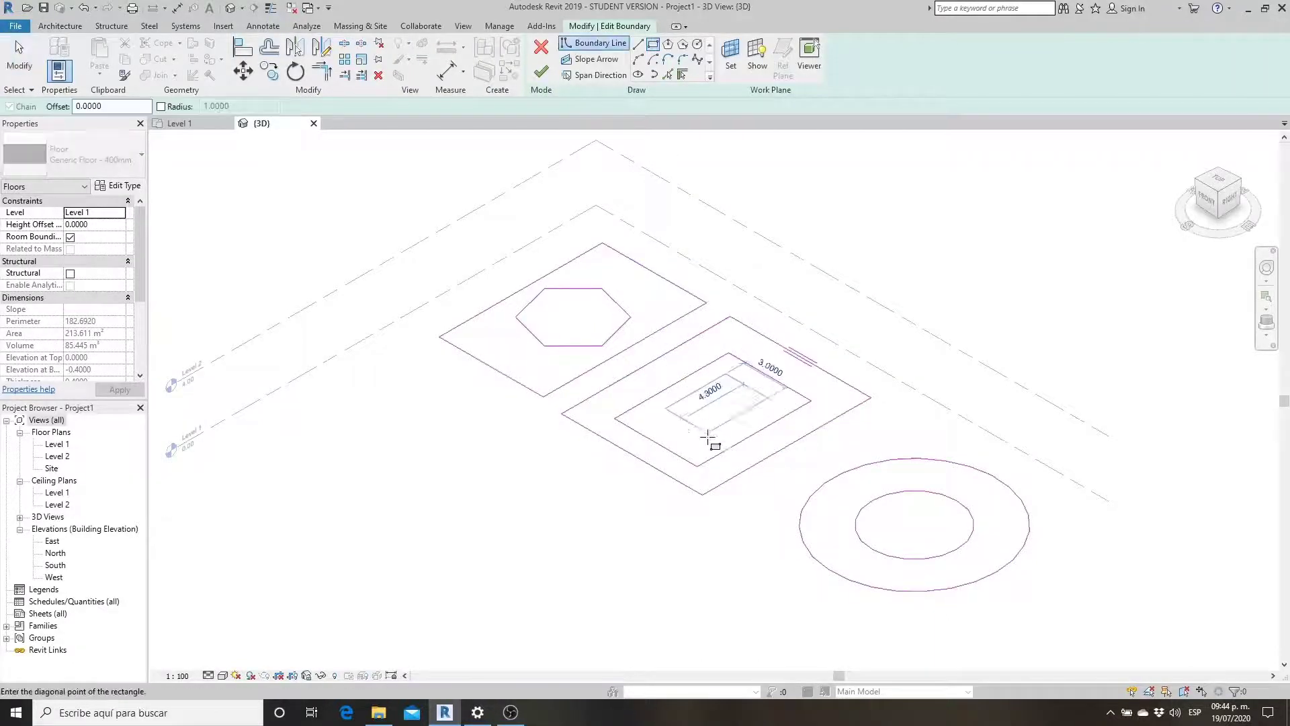
{"action": "left_click", "coordinate": [704, 441]}
{"action": "left_click", "coordinate": [698, 44]}
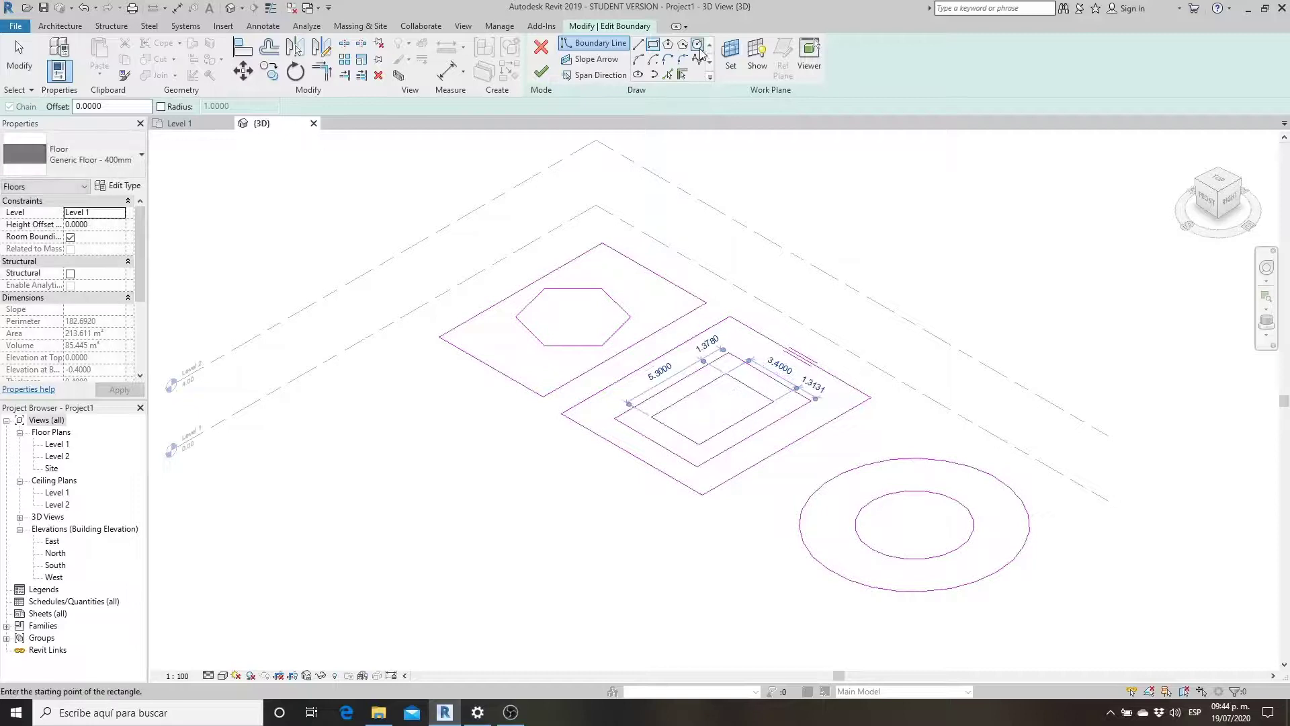
{"action": "left_click", "coordinate": [914, 524]}
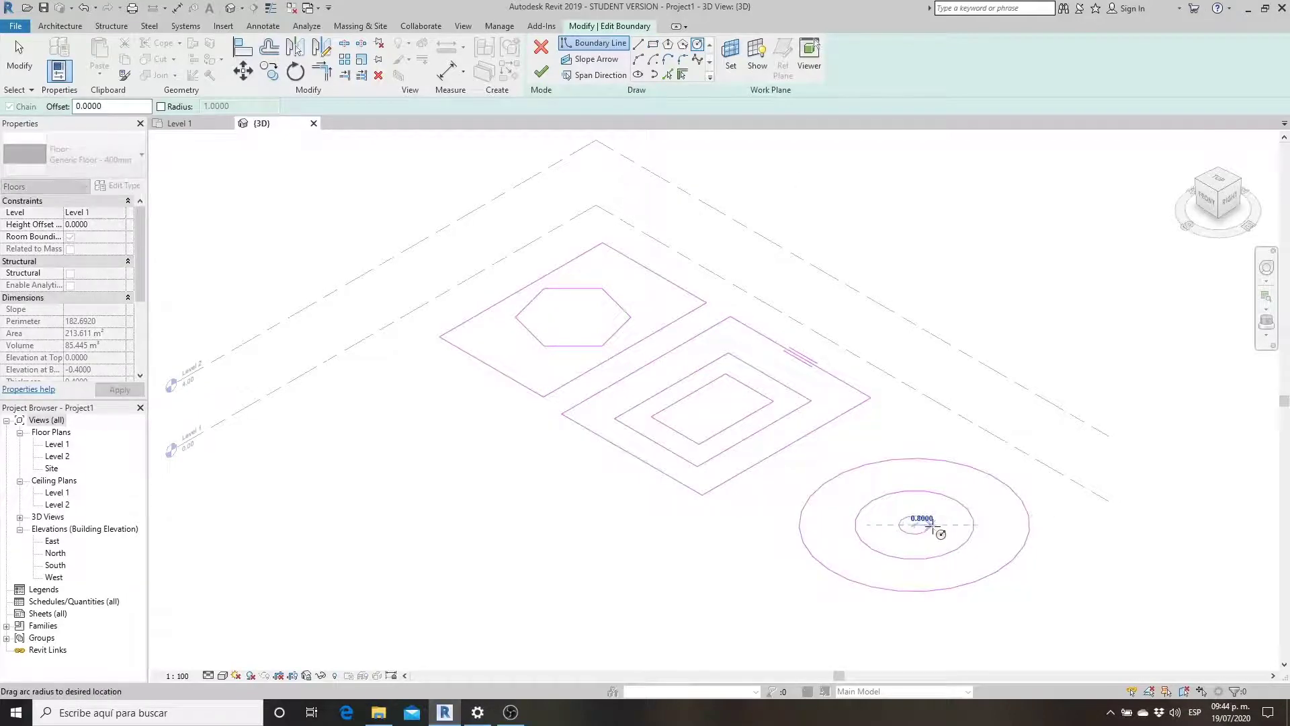
{"action": "left_click", "coordinate": [933, 527]}
- Add a 1.5 hexagon inside the hexagonal opening and finish the floor
{"action": "left_click", "coordinate": [669, 45]}
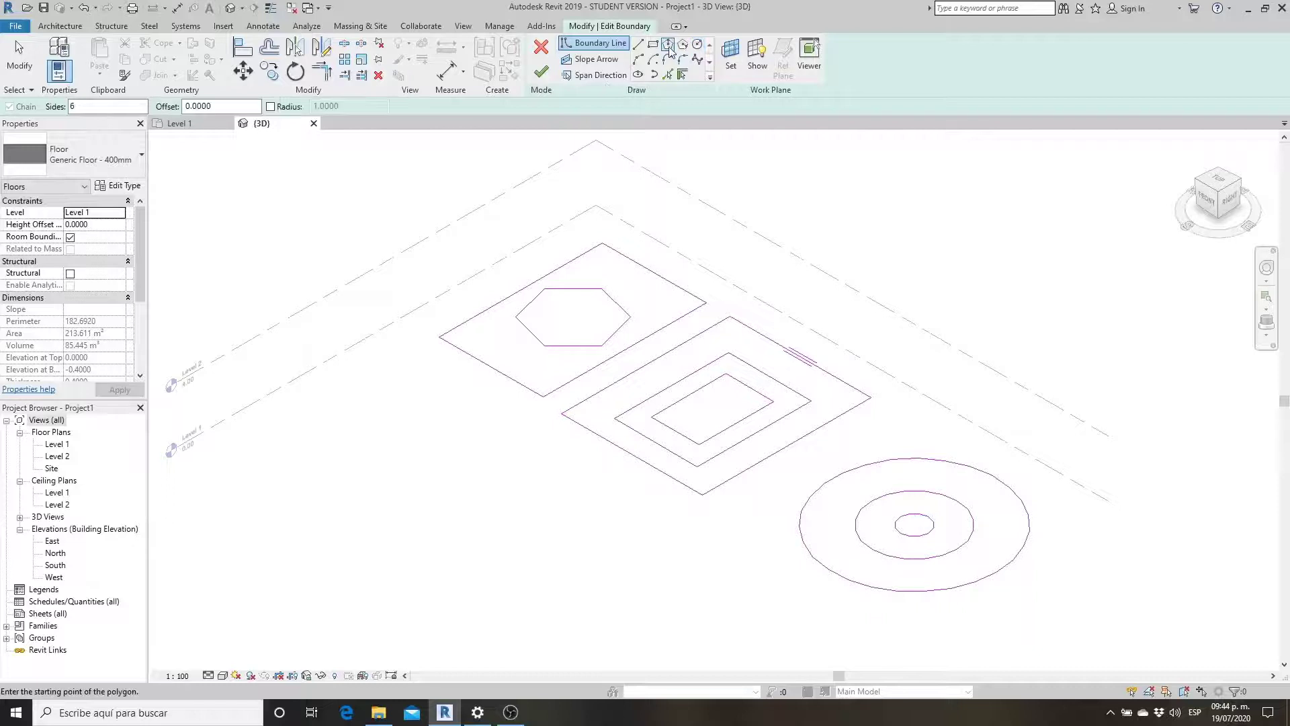
{"action": "left_click", "coordinate": [571, 318]}
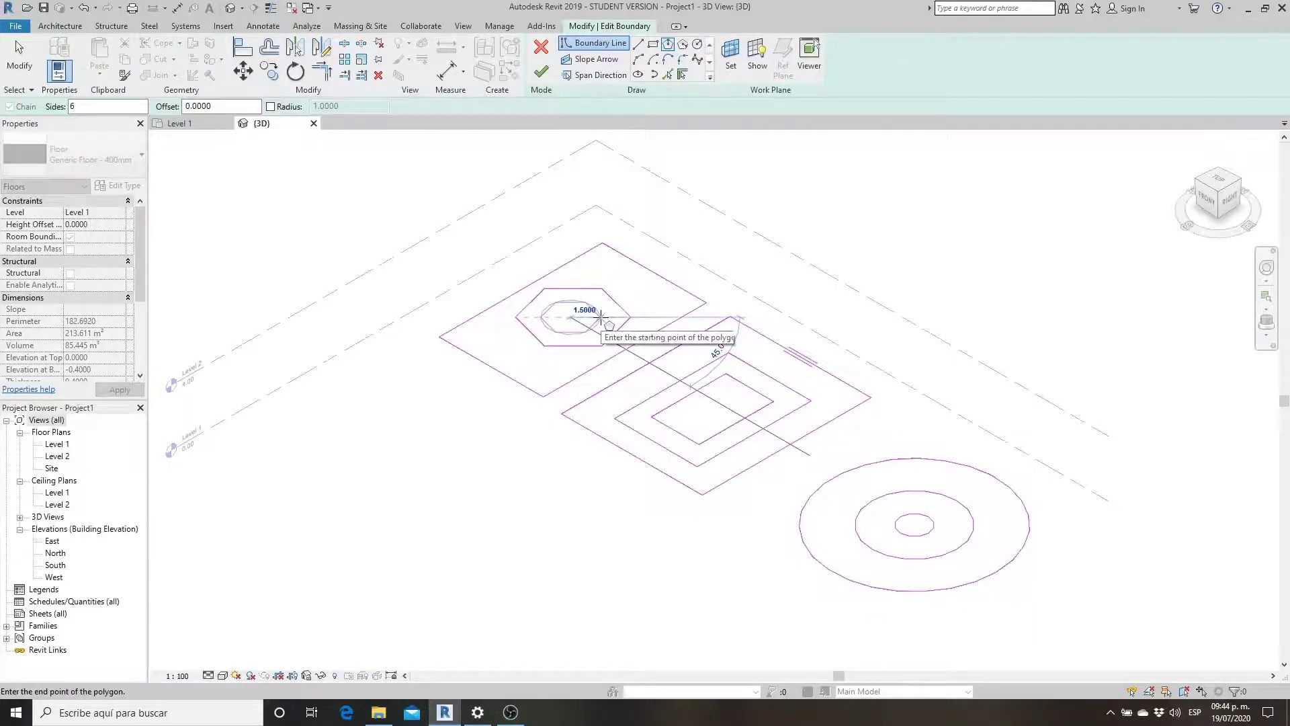
{"action": "left_click", "coordinate": [600, 316]}
{"action": "left_click", "coordinate": [541, 72]}
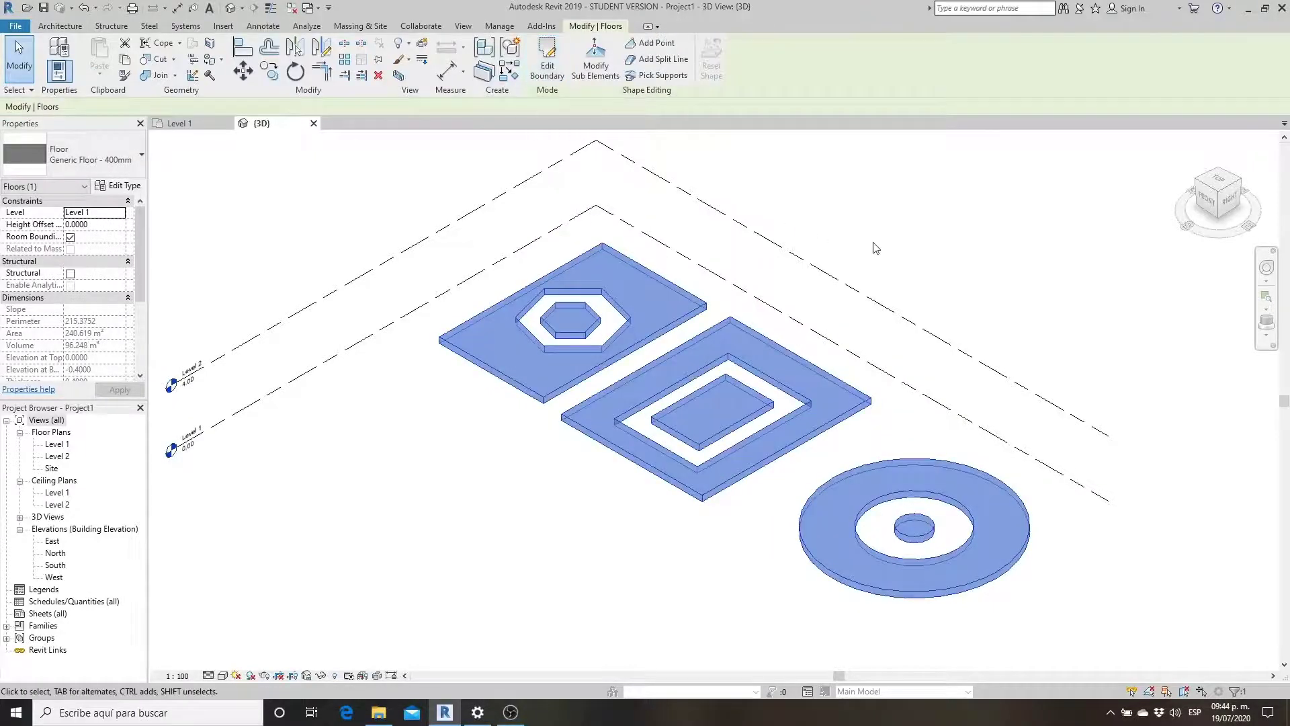
{"action": "left_click", "coordinate": [876, 247]}
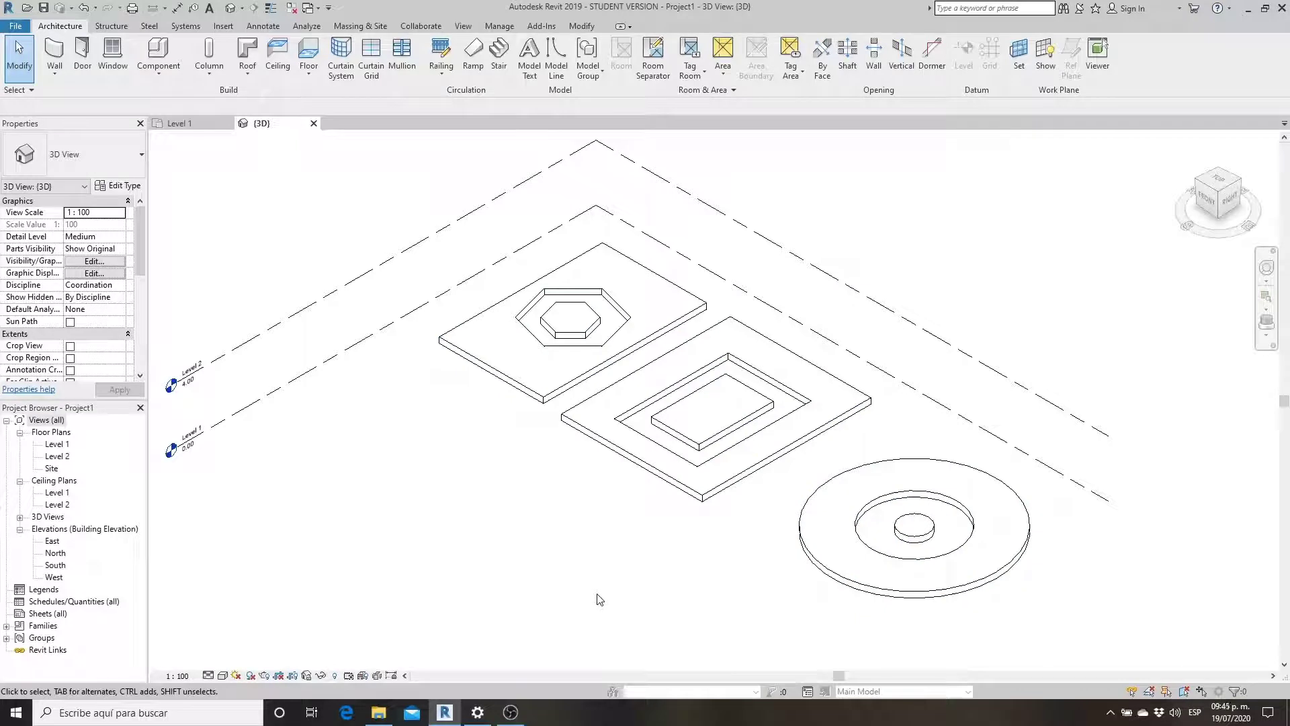
- Switch the visual style to Shaded and select the floor slabs
{"action": "left_click", "coordinate": [223, 675]}
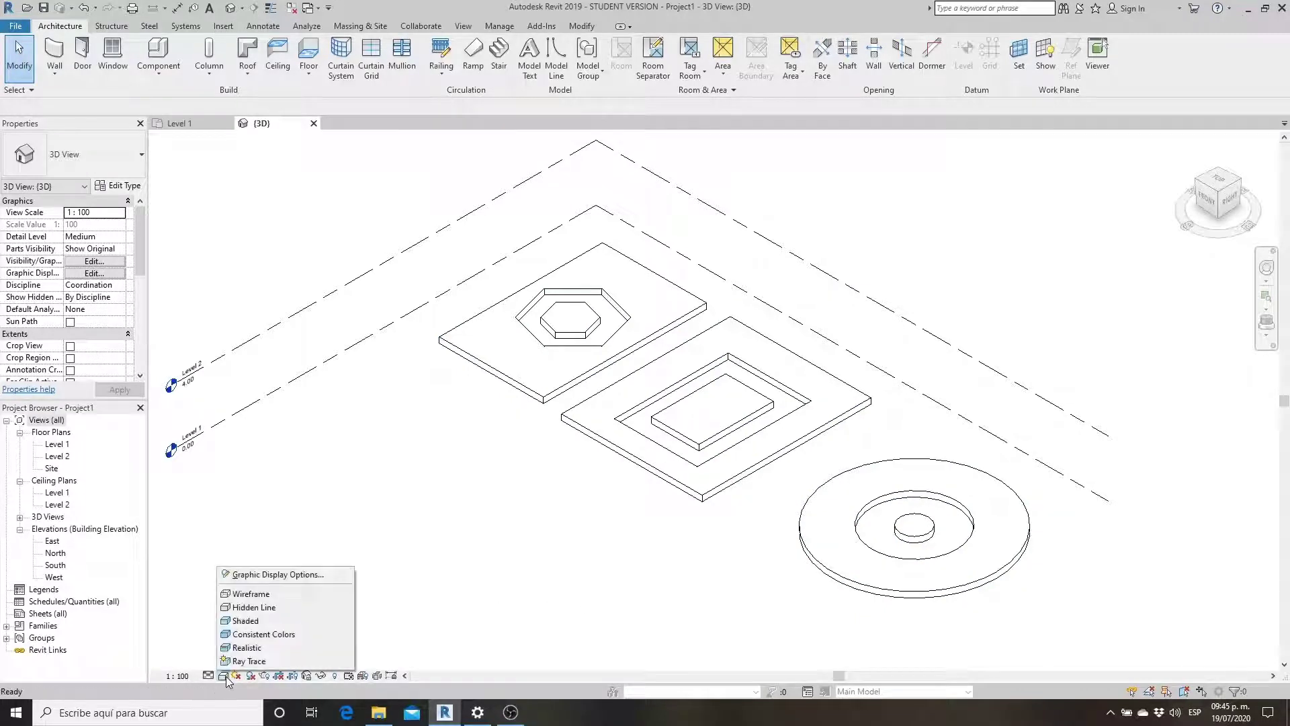
{"action": "left_click", "coordinate": [260, 622]}
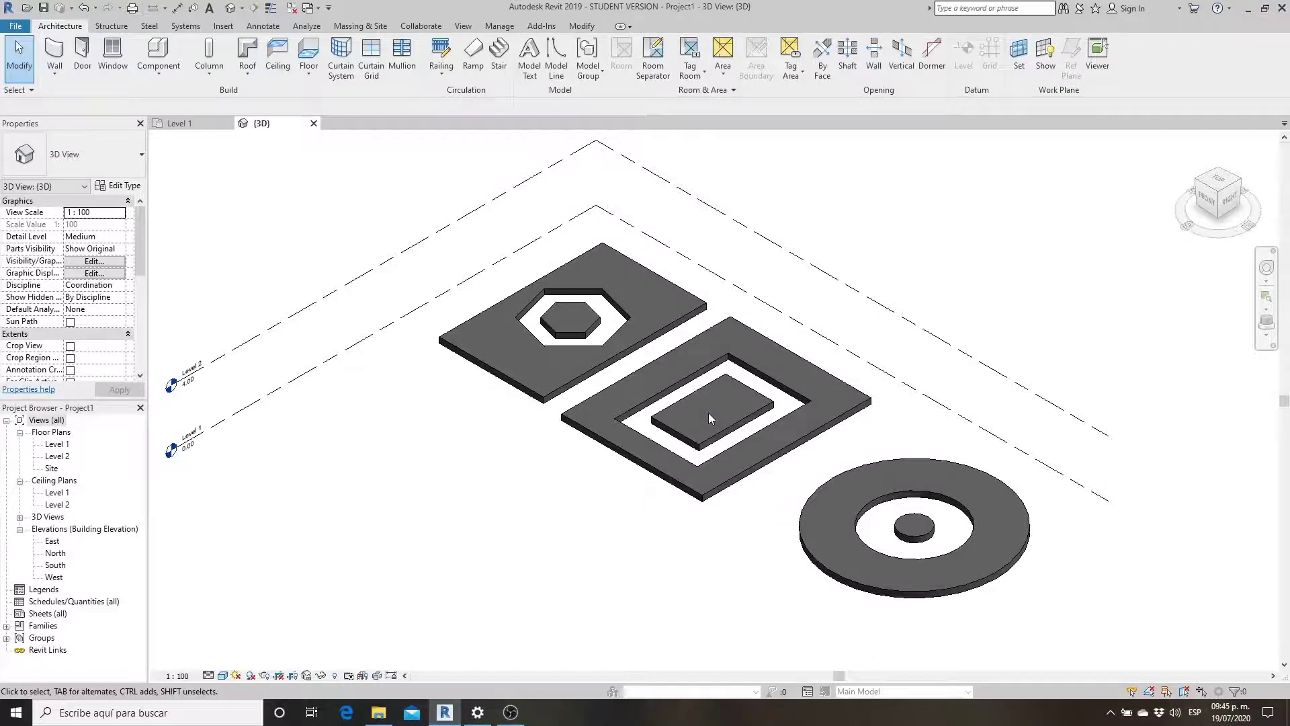
{"action": "left_click", "coordinate": [779, 459]}
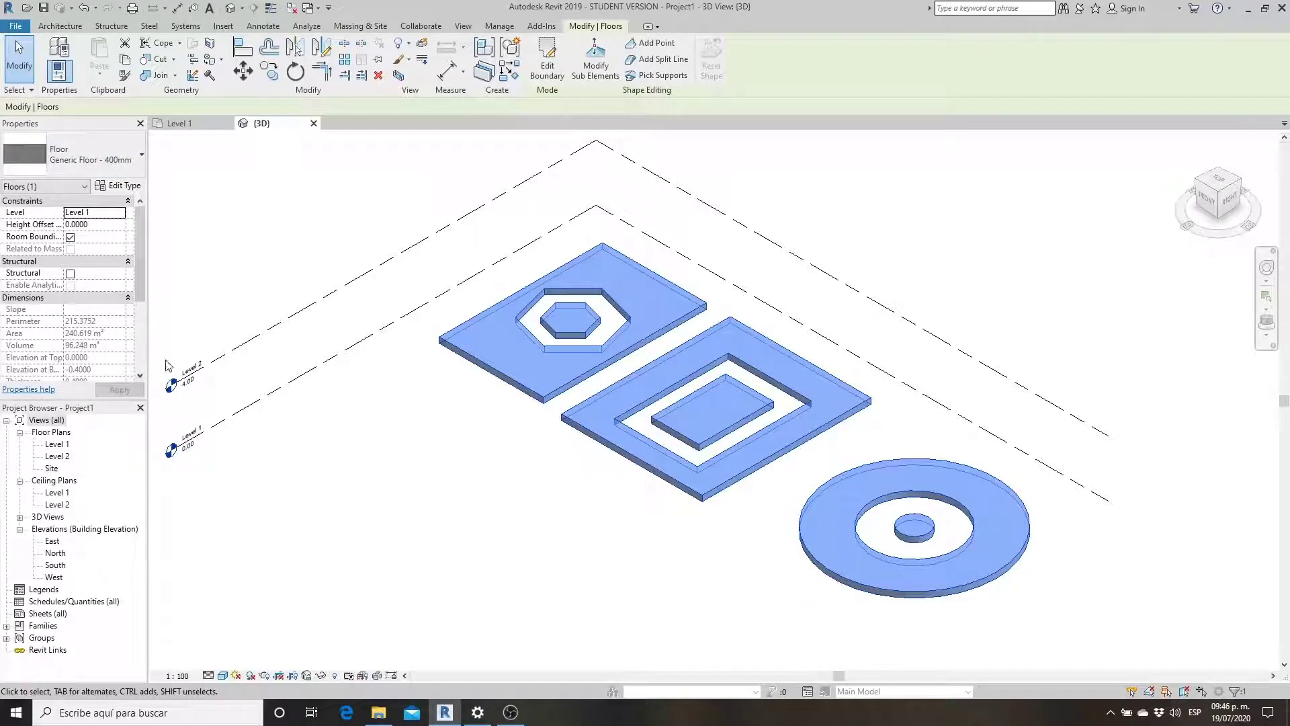
- Duplicate the Generic Floor - 400mm type as a new floor type named Piso T1
{"action": "left_click", "coordinate": [137, 160]}
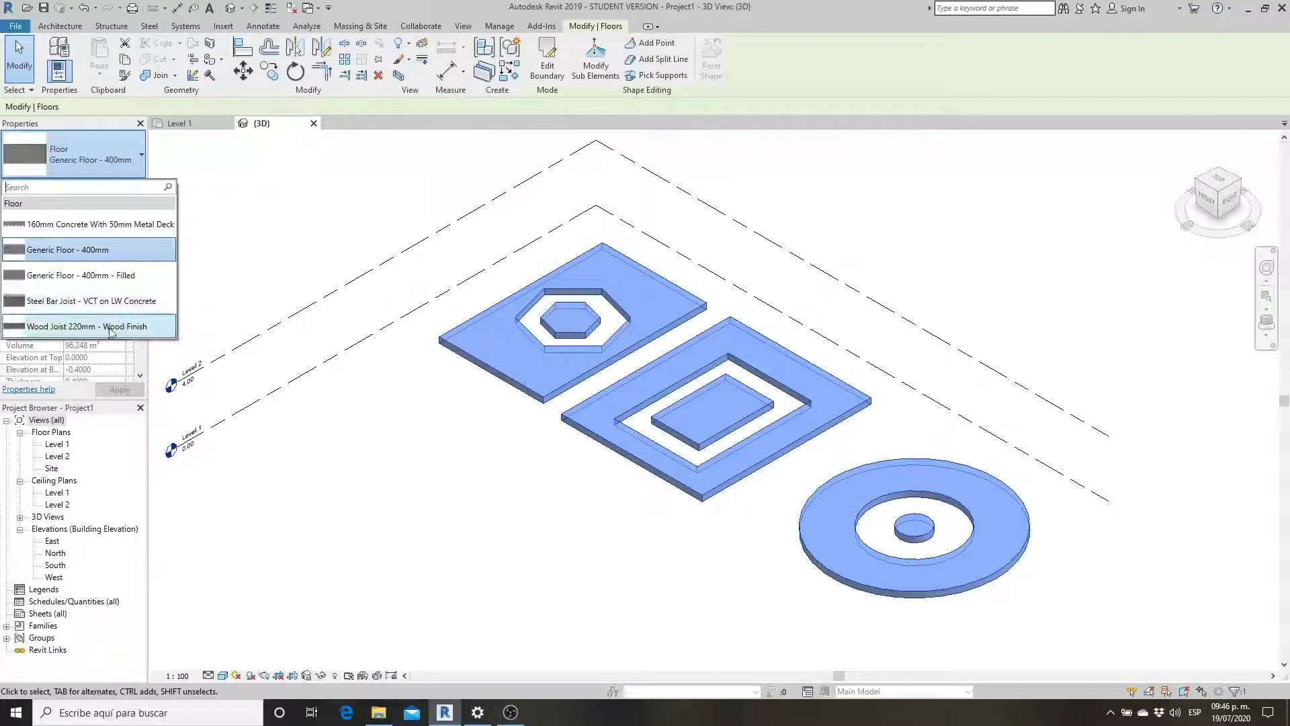
{"action": "mouse_move", "coordinate": [67, 250]}
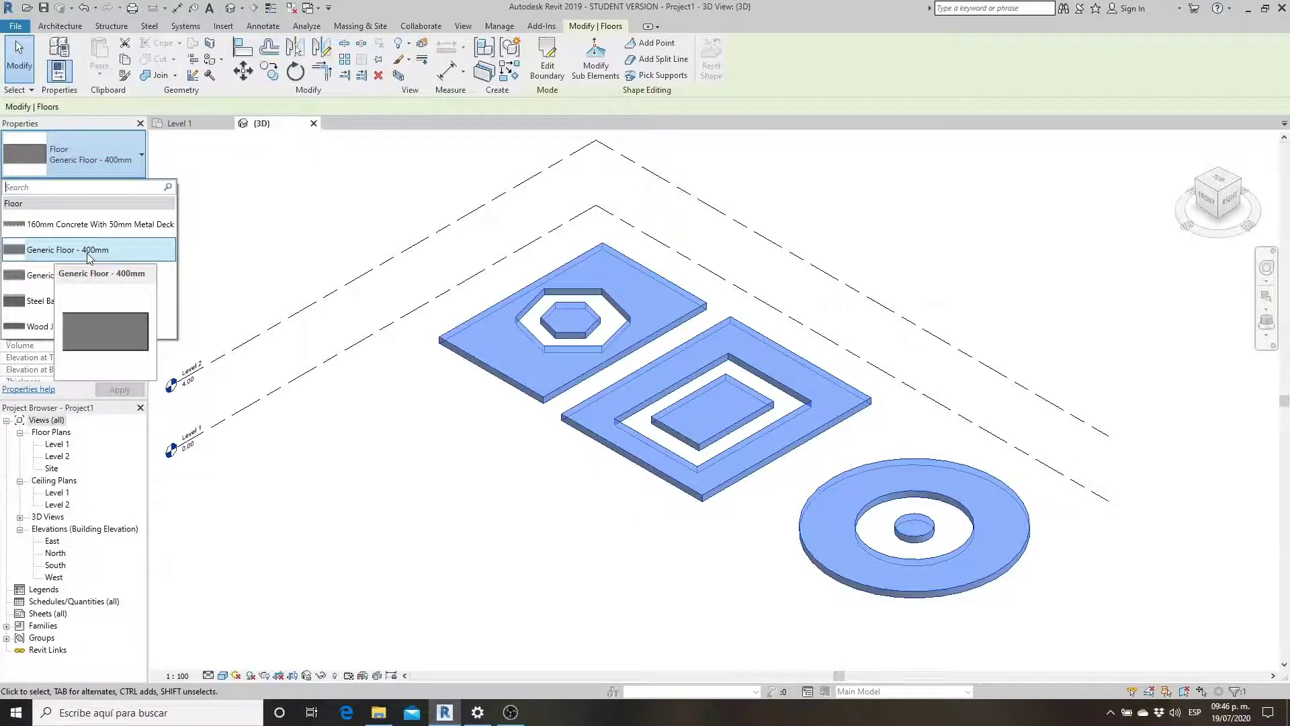
{"action": "left_click", "coordinate": [88, 255]}
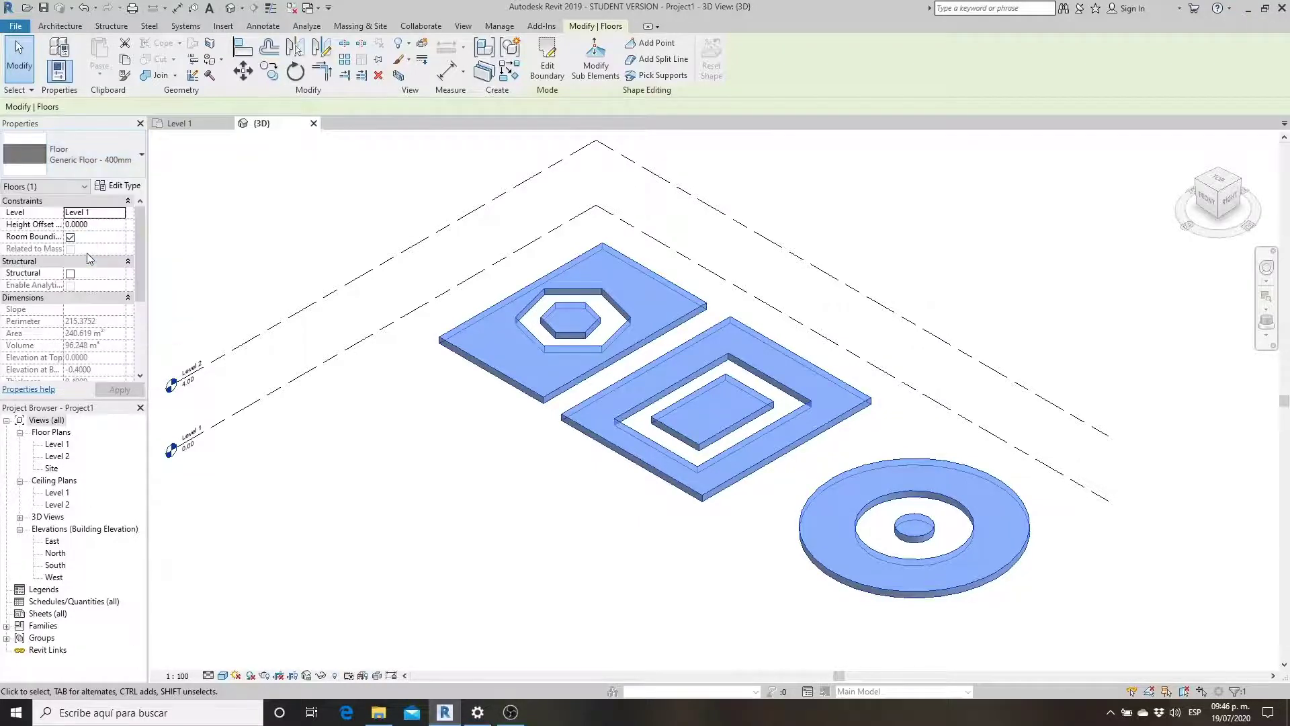
{"action": "left_click", "coordinate": [130, 189]}
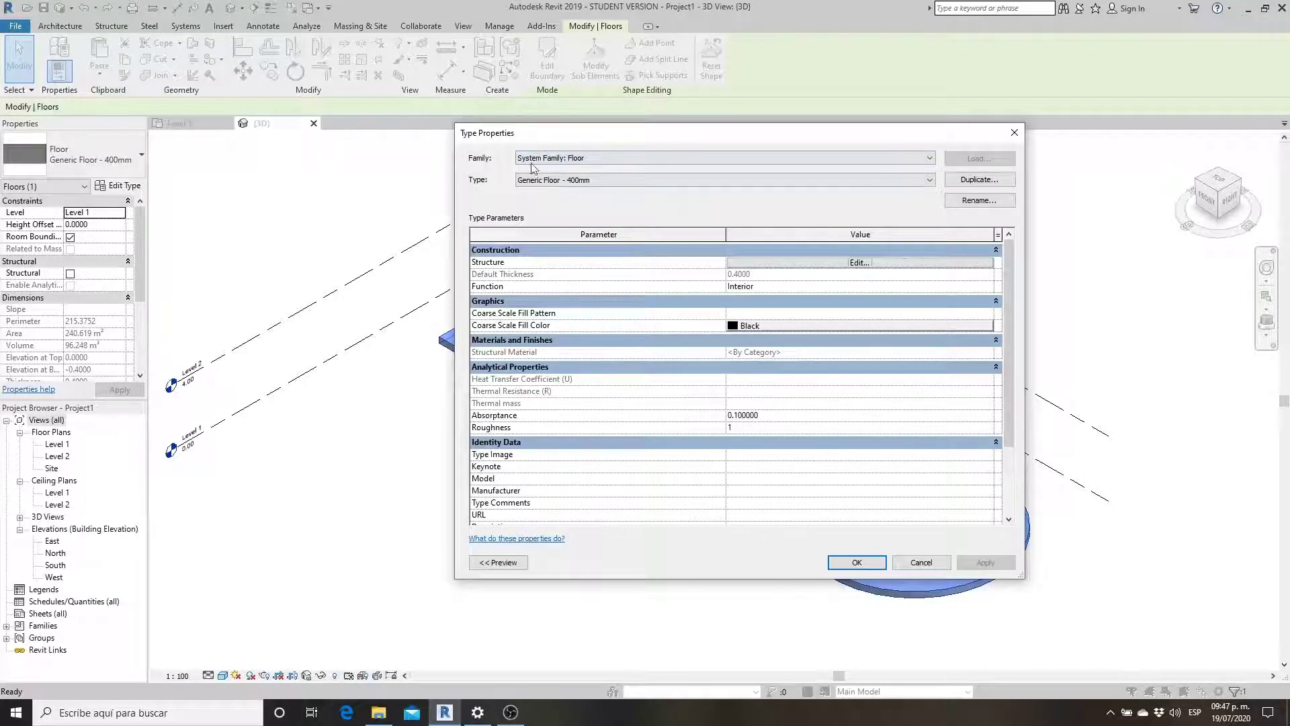
{"action": "left_click", "coordinate": [965, 182]}
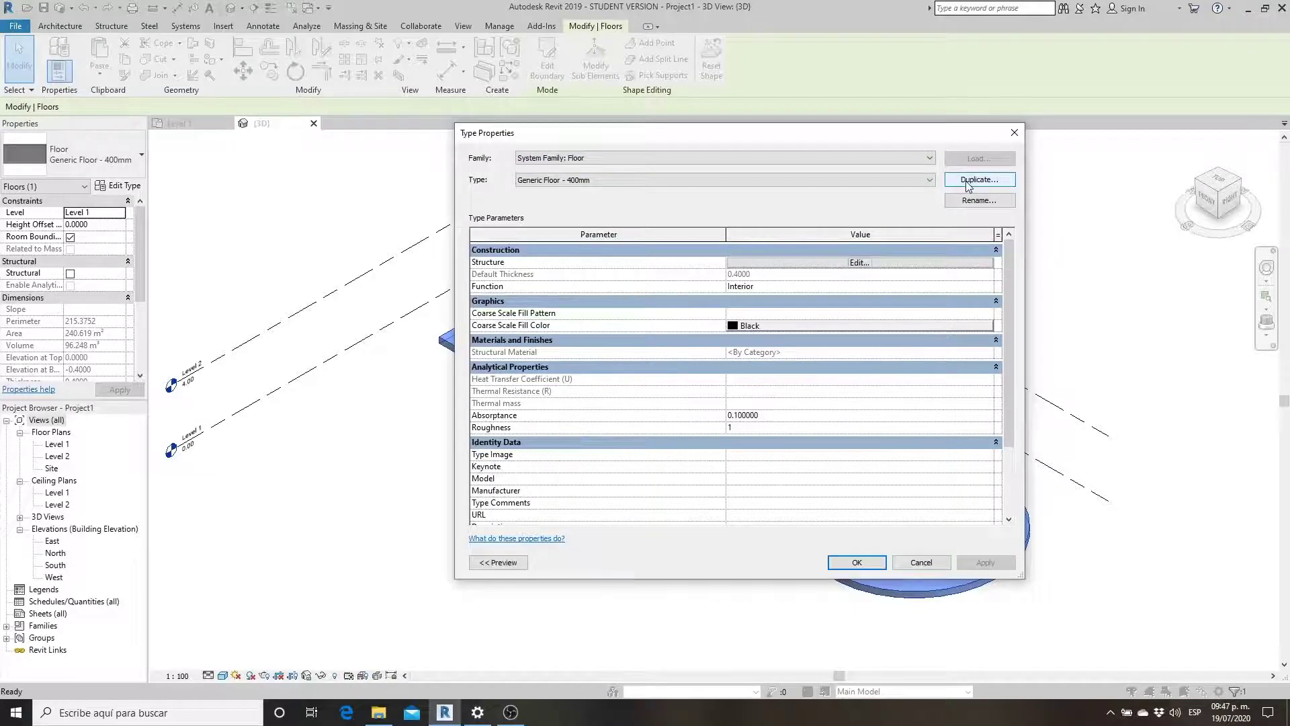
{"action": "type", "text": "P"}
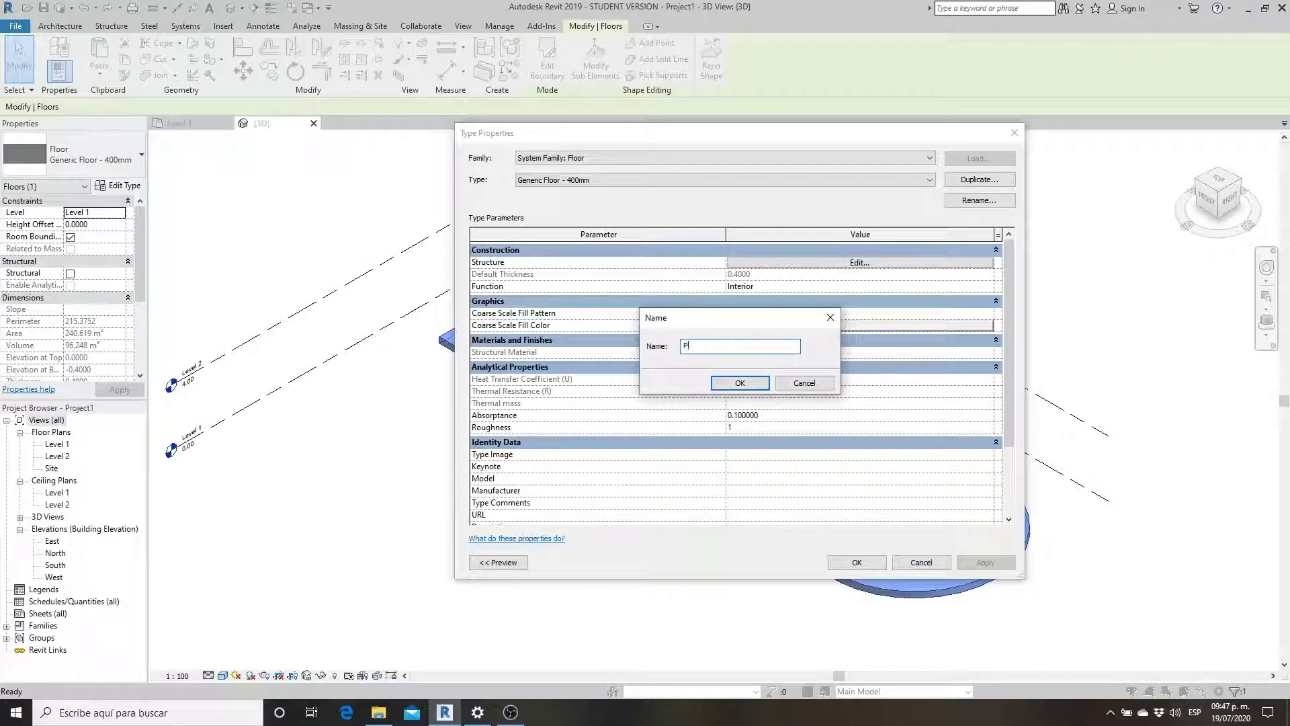
{"action": "type", "text": "t"}
{"action": "type", "text": "T1"}
{"action": "left_click", "coordinate": [767, 384]}
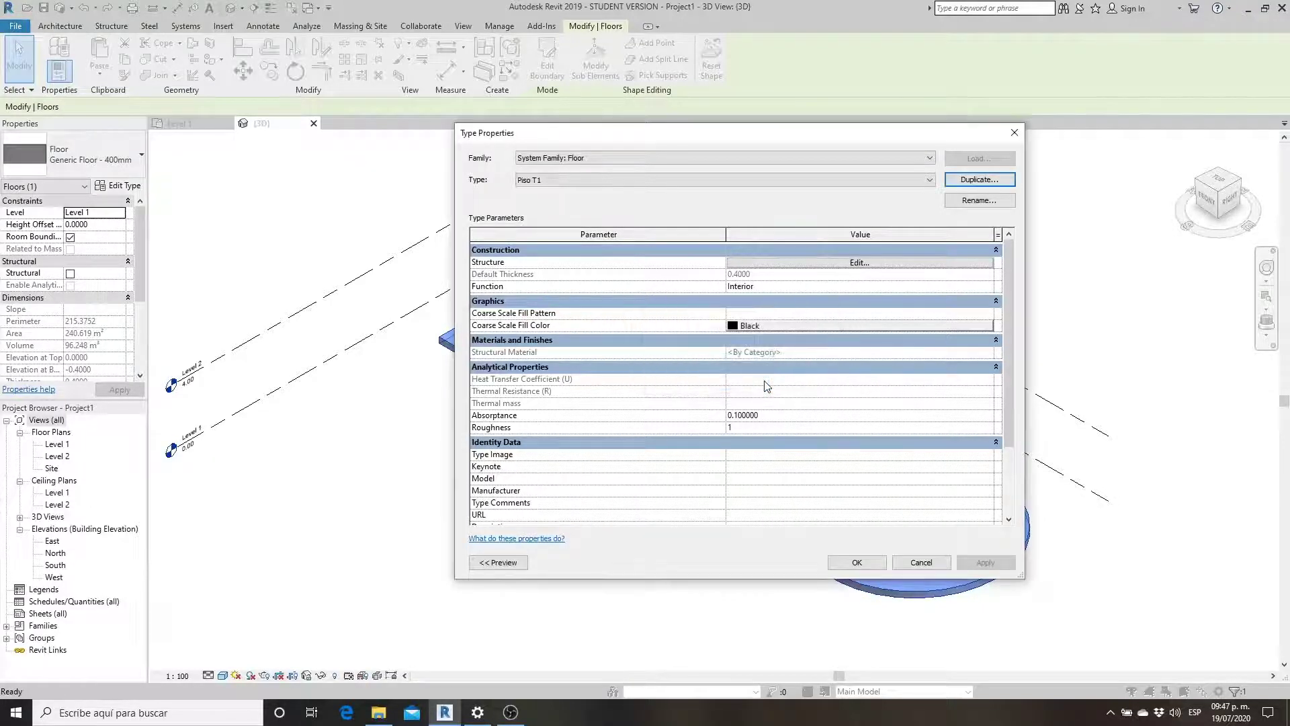
- Set Piso T1's structure layer thickness to 0.15 and apply the type to the slabs
{"action": "left_click", "coordinate": [799, 265]}
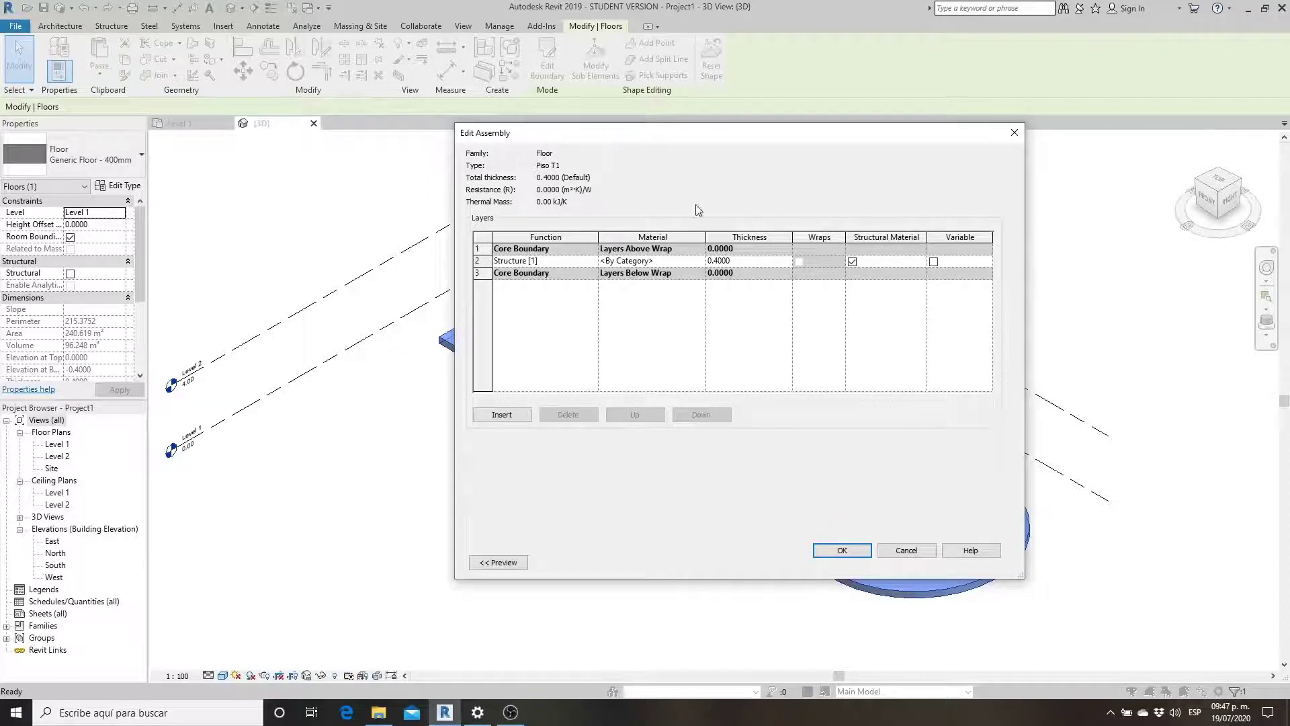
{"action": "left_click", "coordinate": [719, 262]}
{"action": "type", "text": "15"}
{"action": "left_click", "coordinate": [840, 547]}
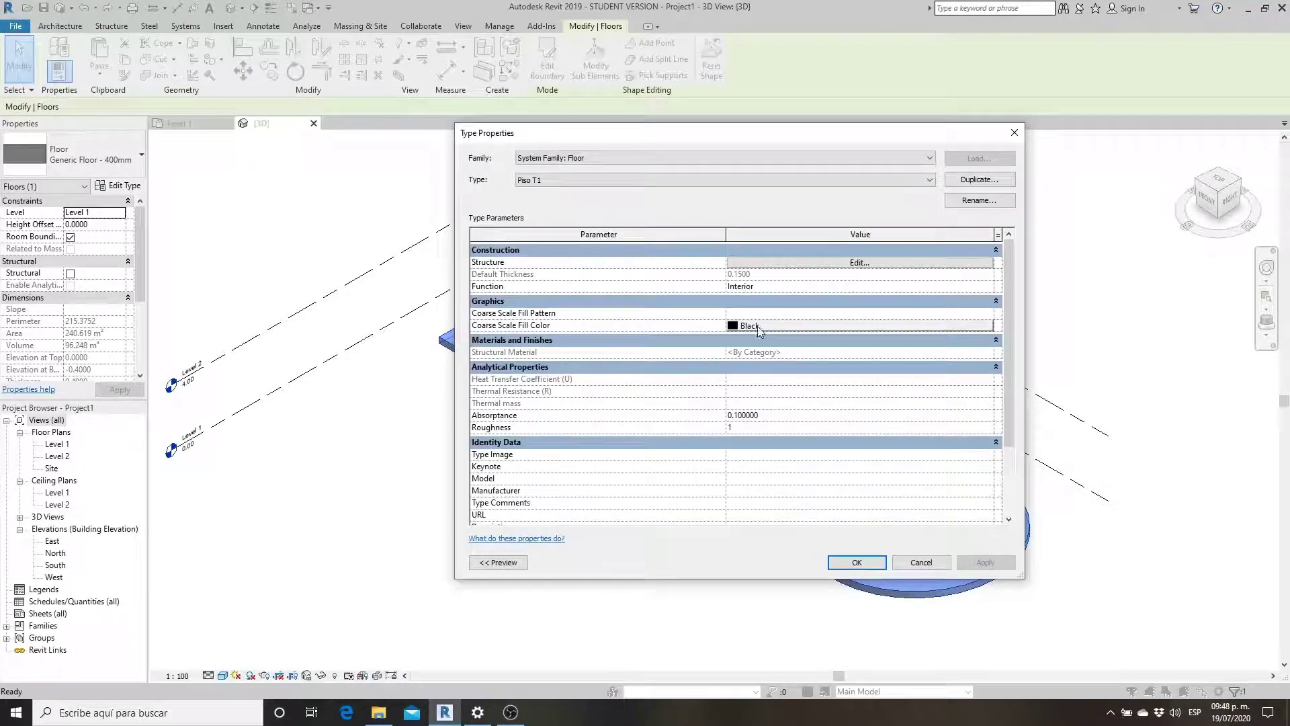
{"action": "left_click", "coordinate": [865, 565]}
- Draw an 11.8 × 8.7 rectangular floor slab beside the existing slabs on Level 1
{"action": "left_click", "coordinate": [747, 577]}
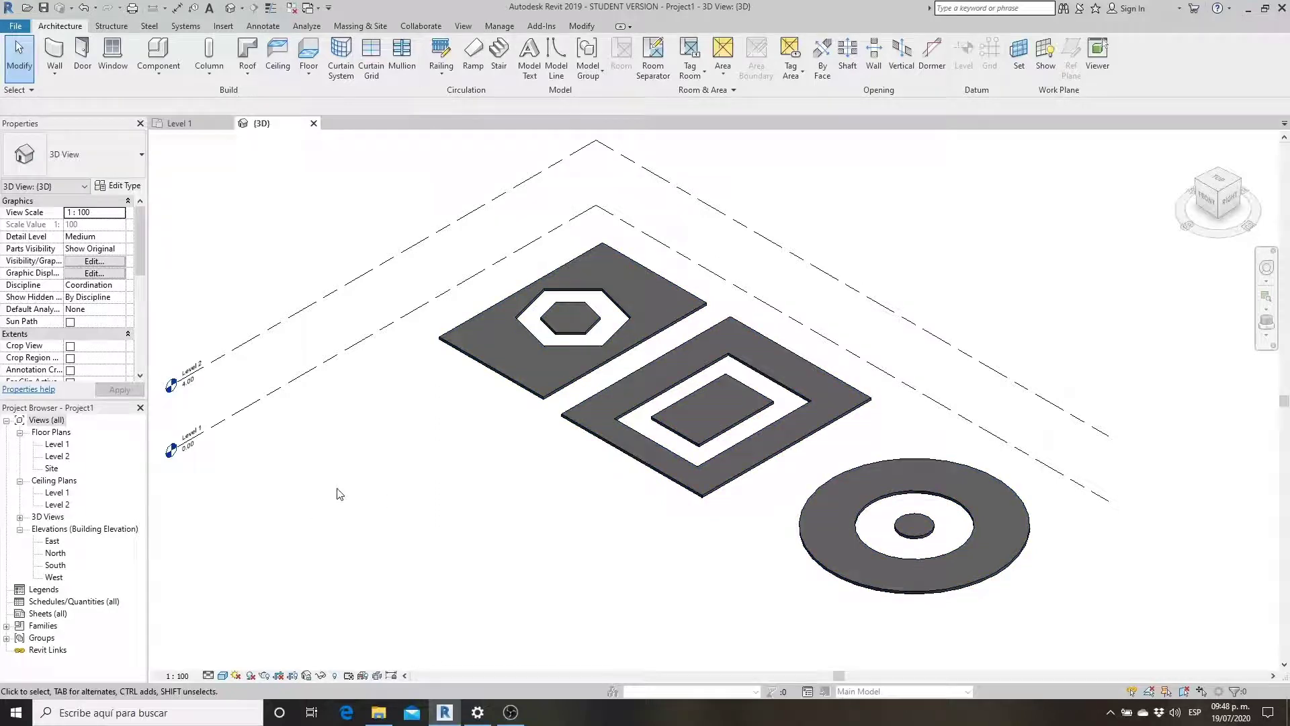
{"action": "left_click", "coordinate": [309, 54]}
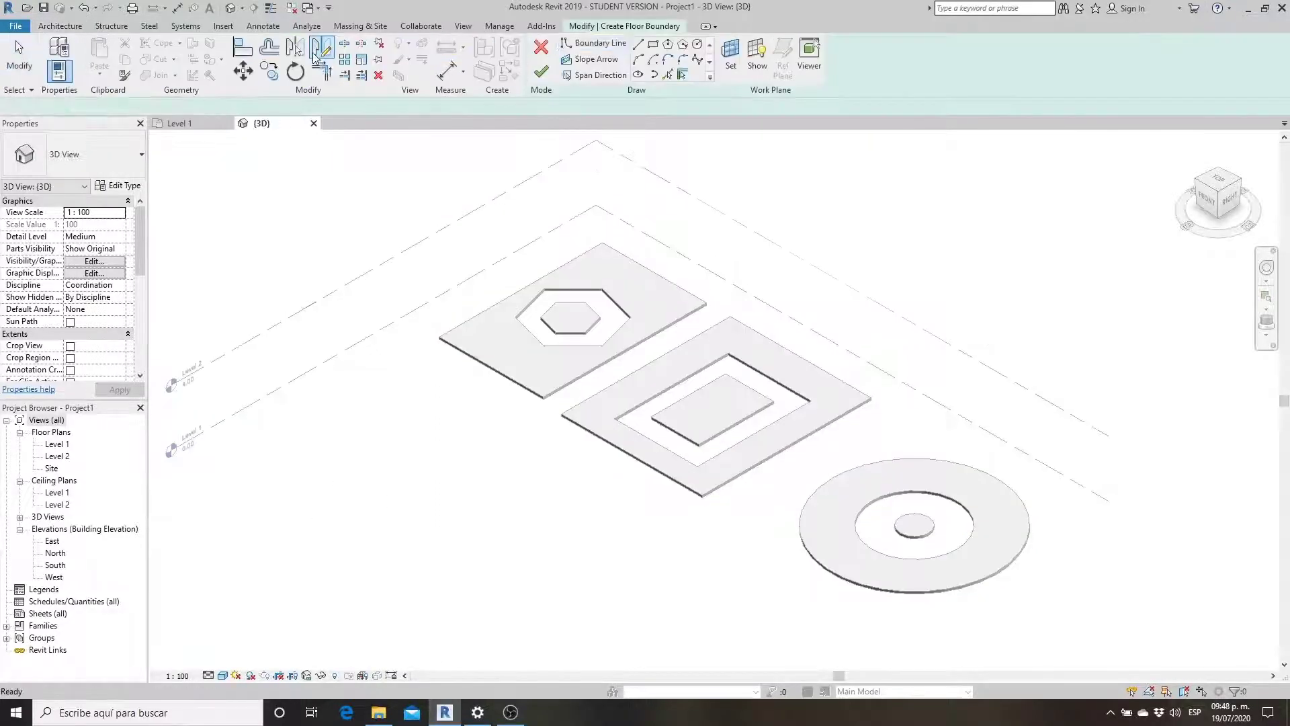
{"action": "left_click", "coordinate": [652, 43]}
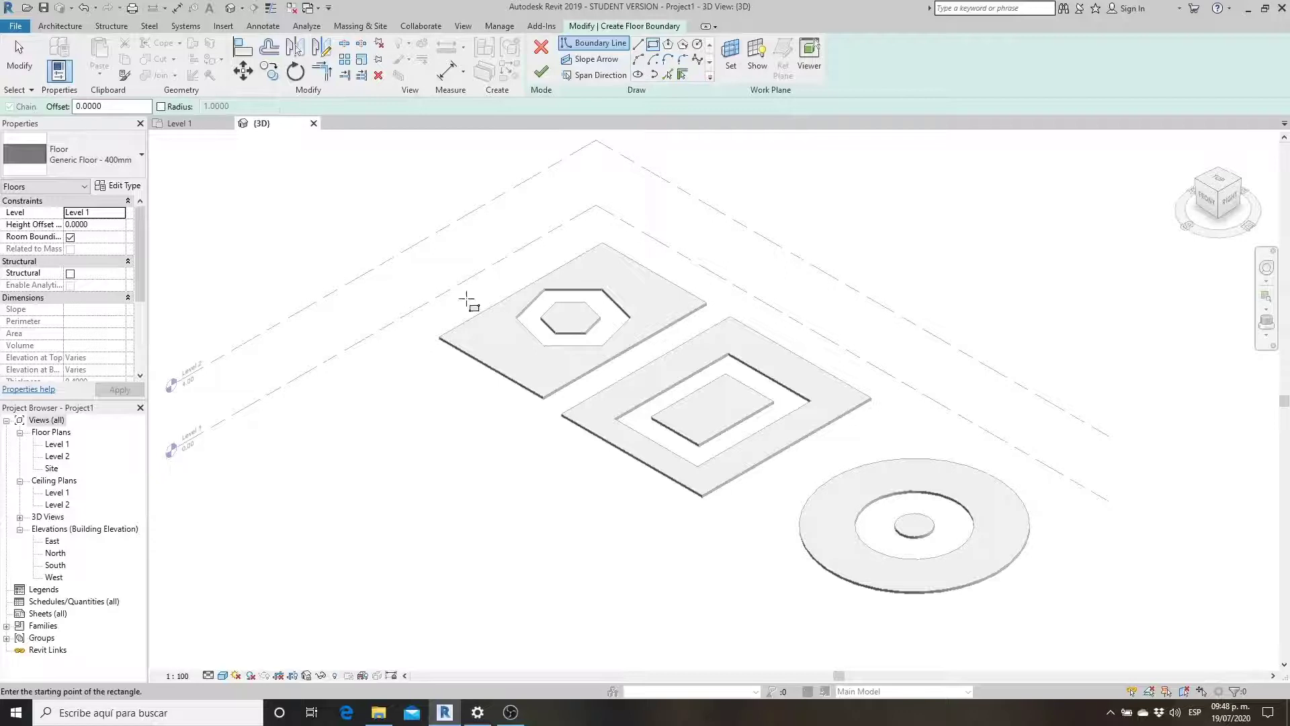
{"action": "left_click", "coordinate": [422, 381]}
{"action": "left_click", "coordinate": [449, 556]}
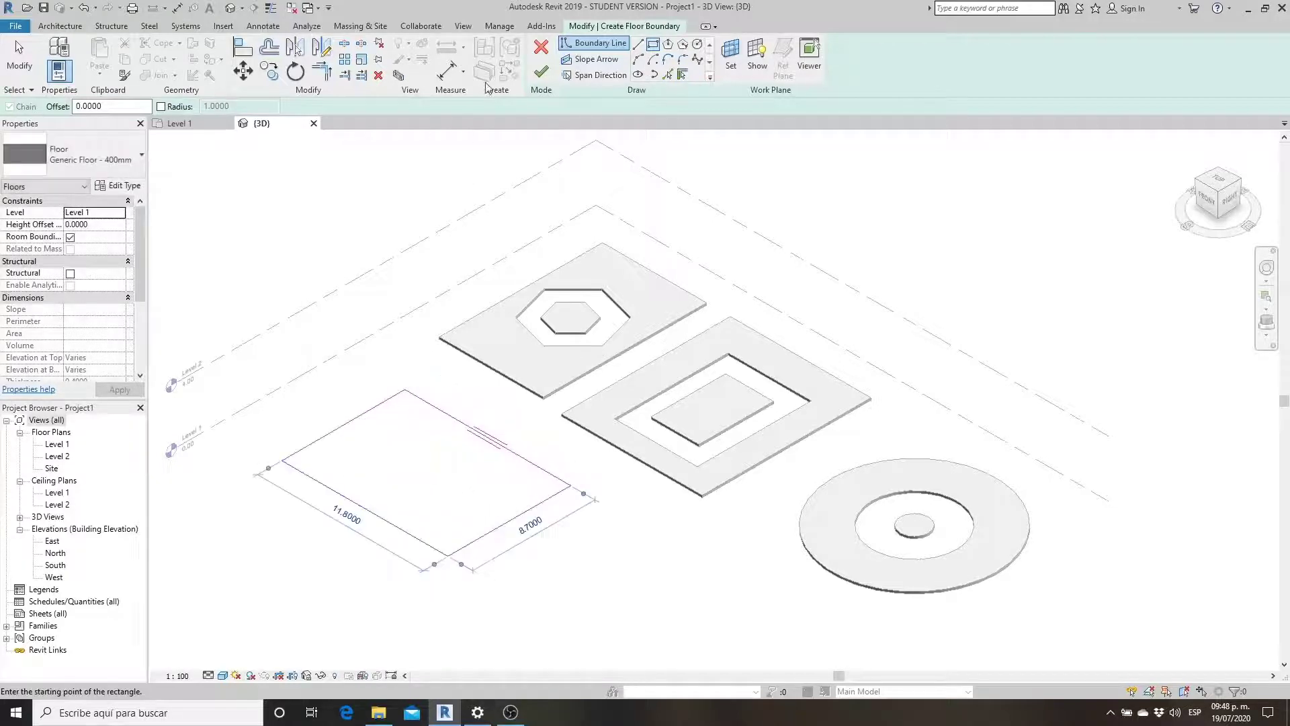
{"action": "left_click", "coordinate": [542, 72]}
{"action": "left_click", "coordinate": [333, 234]}
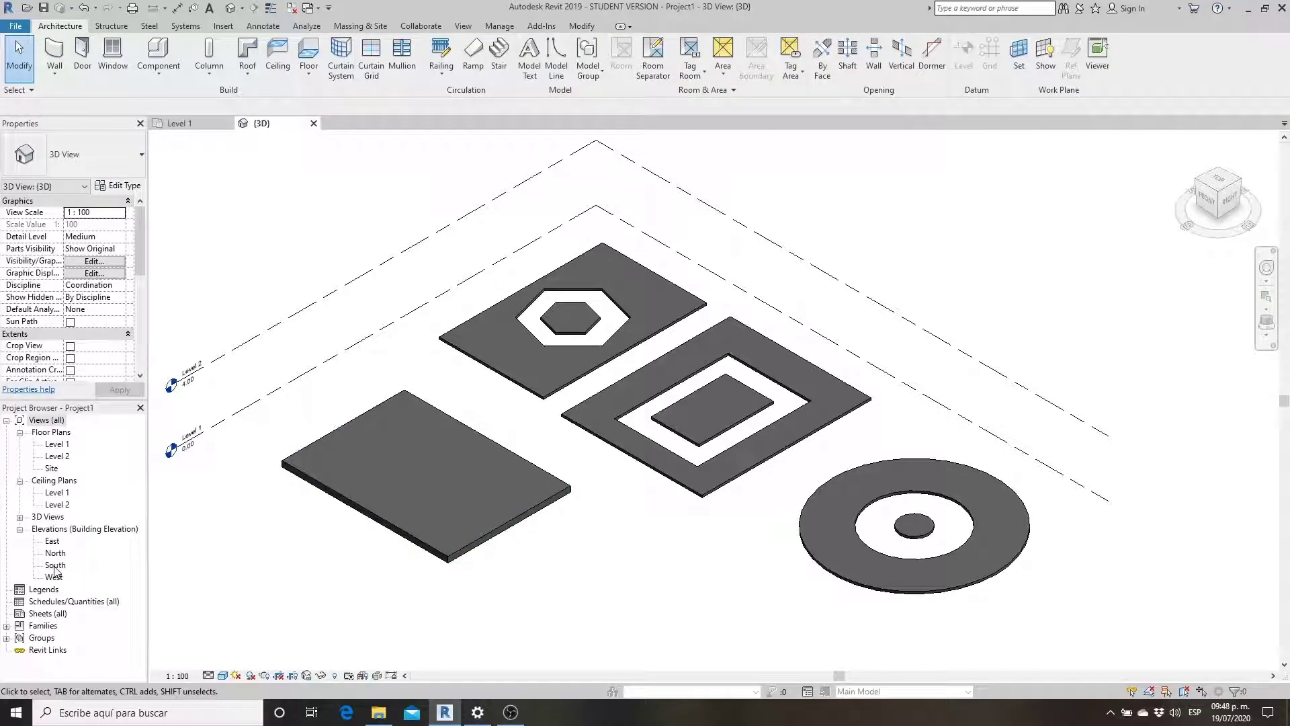
- Open the East elevation and measure the new slab's thickness as 0.4
{"action": "double_click", "coordinate": [52, 543]}
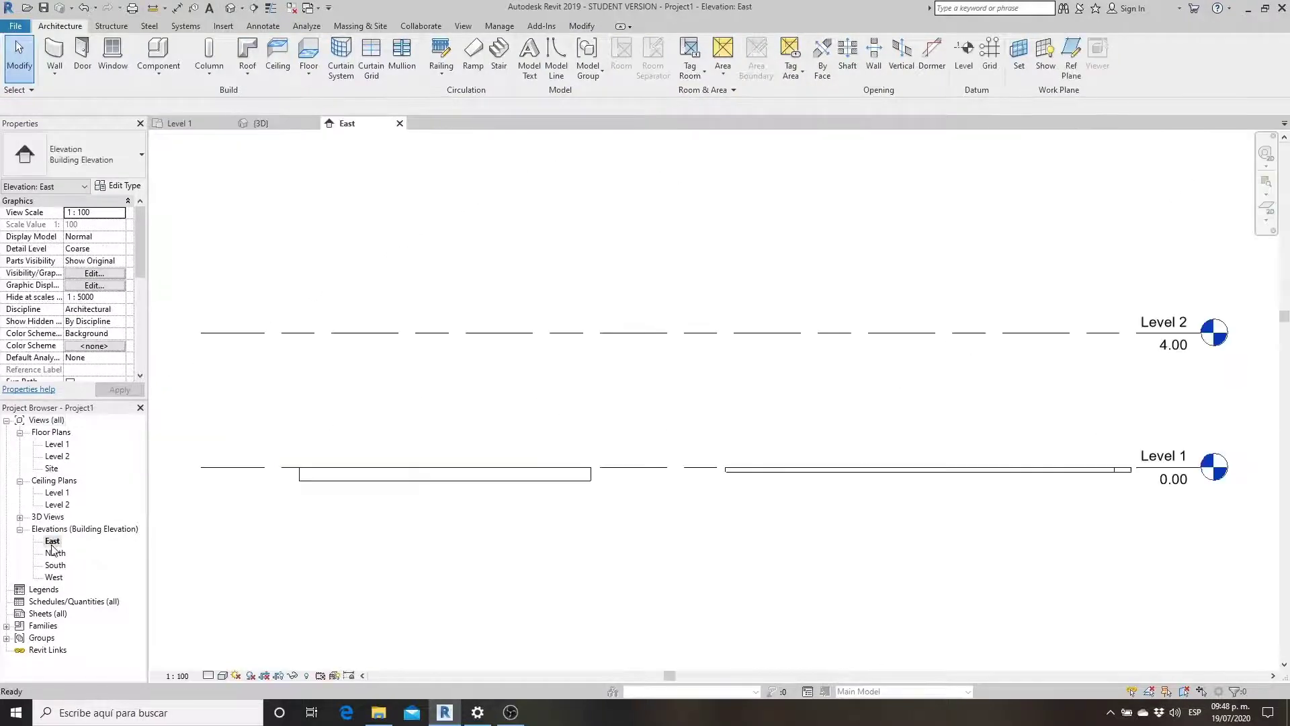
{"action": "scroll", "coordinate": [614, 482], "scroll_direction": "up", "scroll_amount": 3}
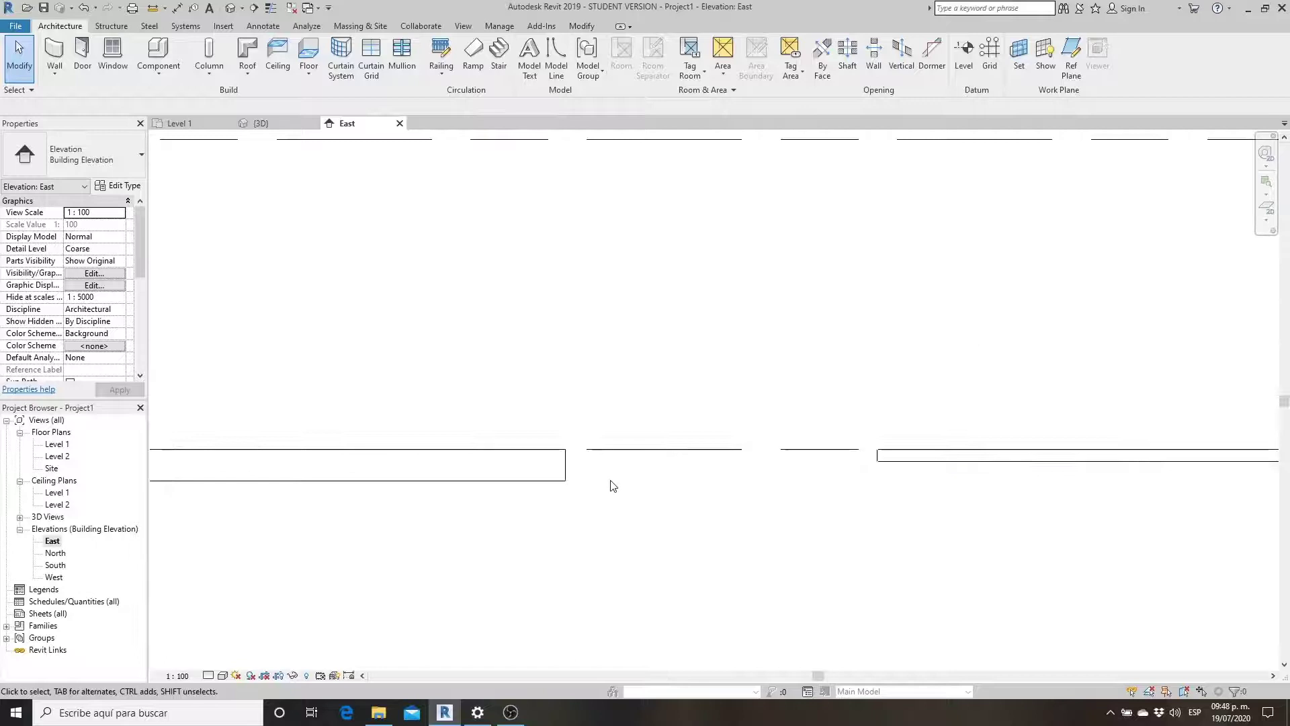
{"action": "left_click", "coordinate": [153, 8]}
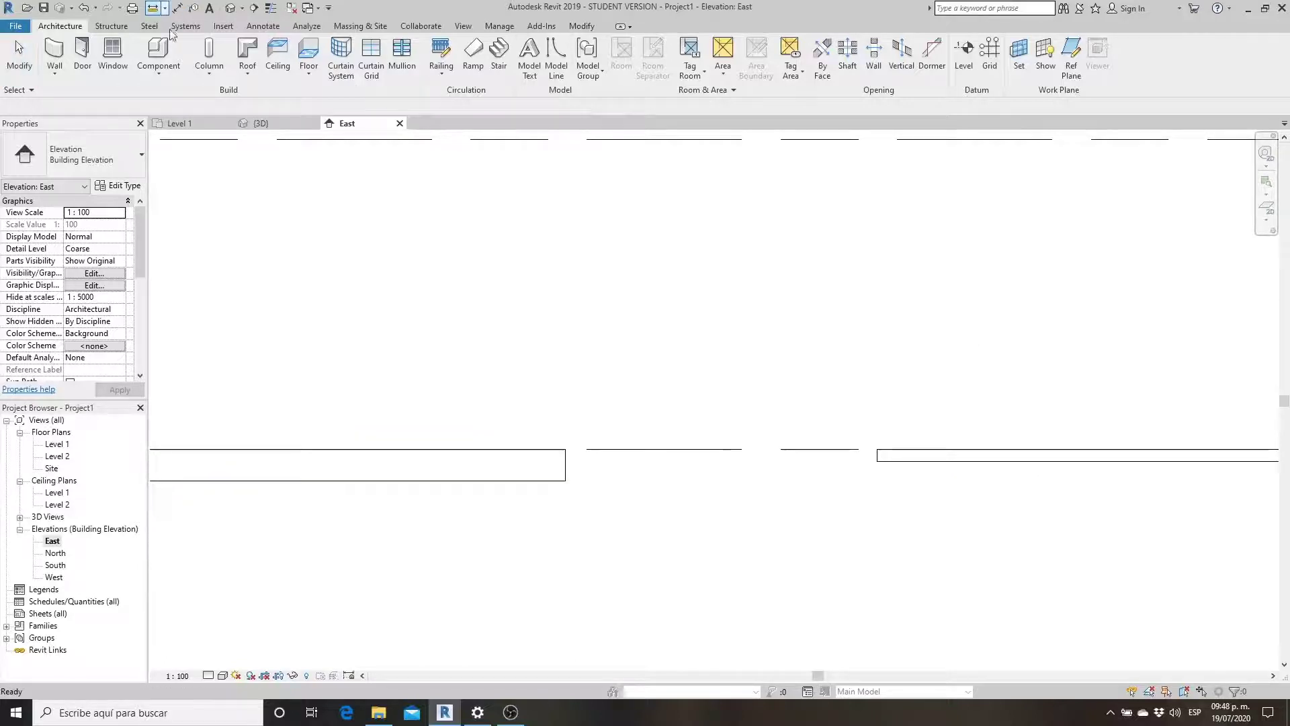
{"action": "left_click", "coordinate": [534, 481]}
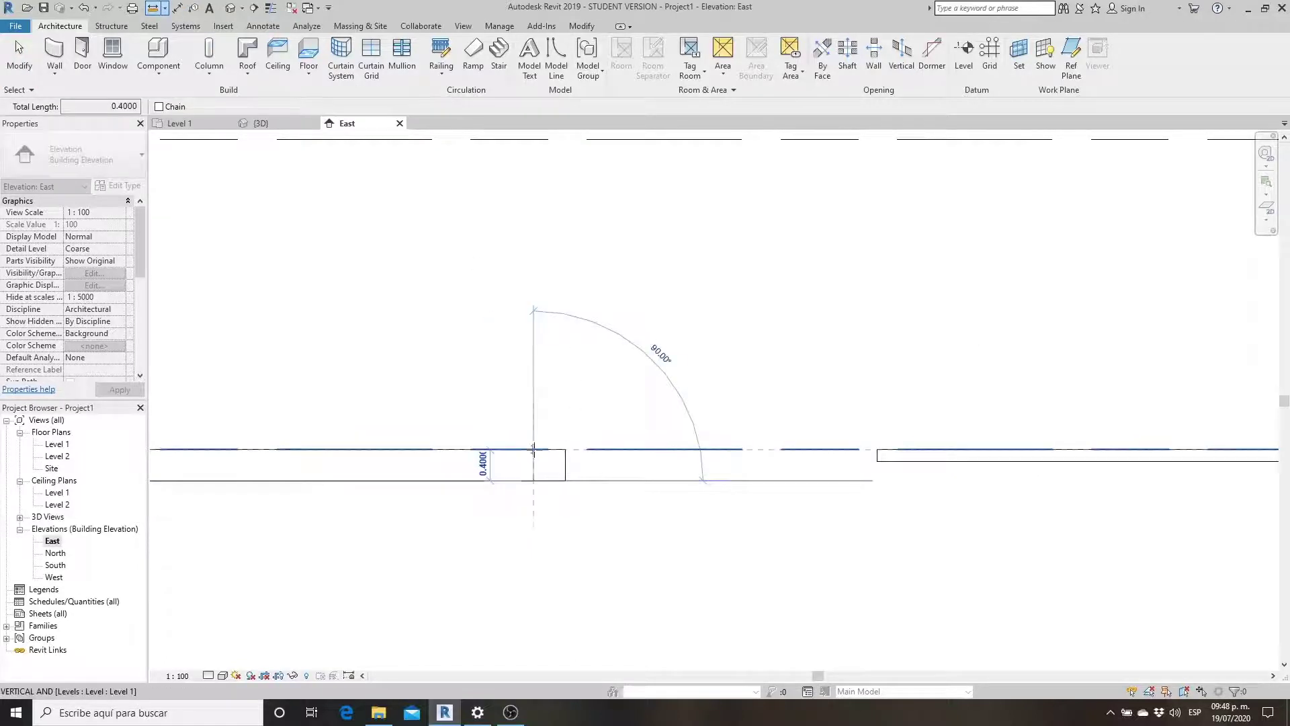
- Measure a thinner slab at 0.15, then zoom out over the elevation
{"action": "scroll", "coordinate": [617, 461], "scroll_direction": "down", "scroll_amount": 2}
{"action": "scroll", "coordinate": [859, 464], "scroll_direction": "up", "scroll_amount": 2}
{"action": "middle_click_drag", "start_coordinate": [859, 464], "coordinate": [790, 456]}
{"action": "left_click", "coordinate": [791, 449]}
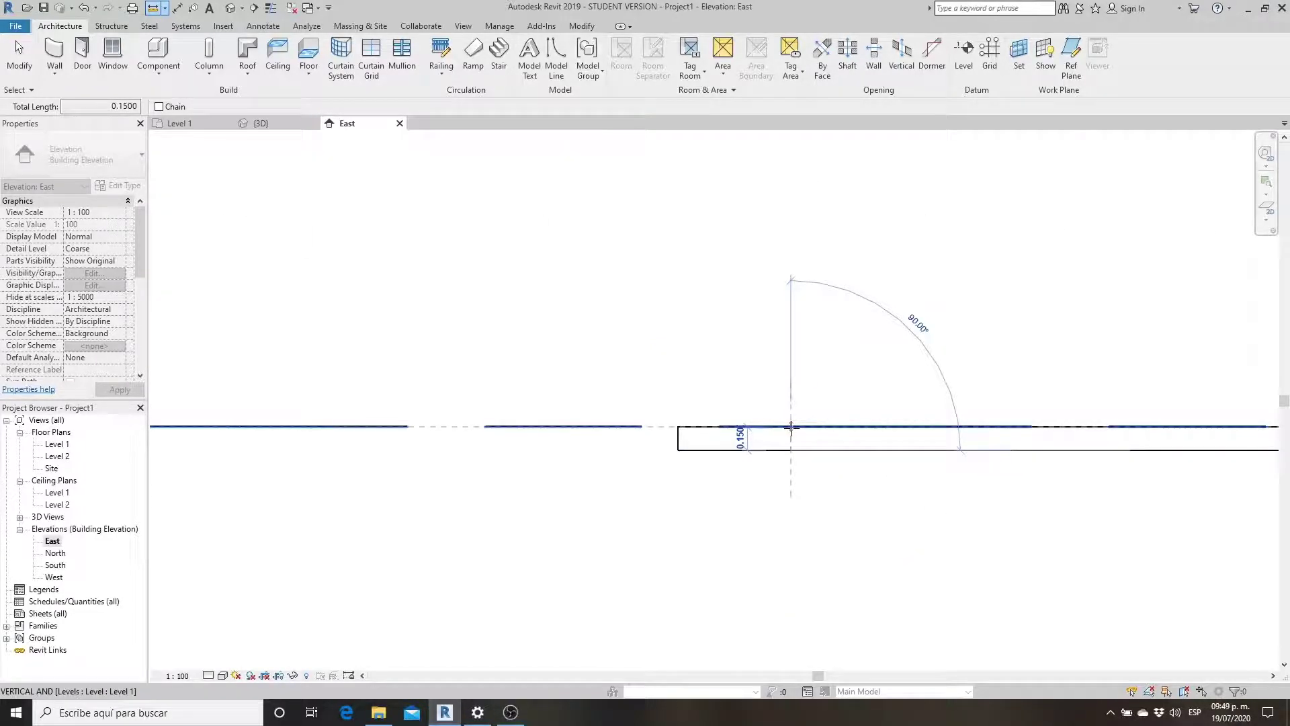
{"action": "scroll", "coordinate": [688, 336], "scroll_direction": "down", "scroll_amount": 1}
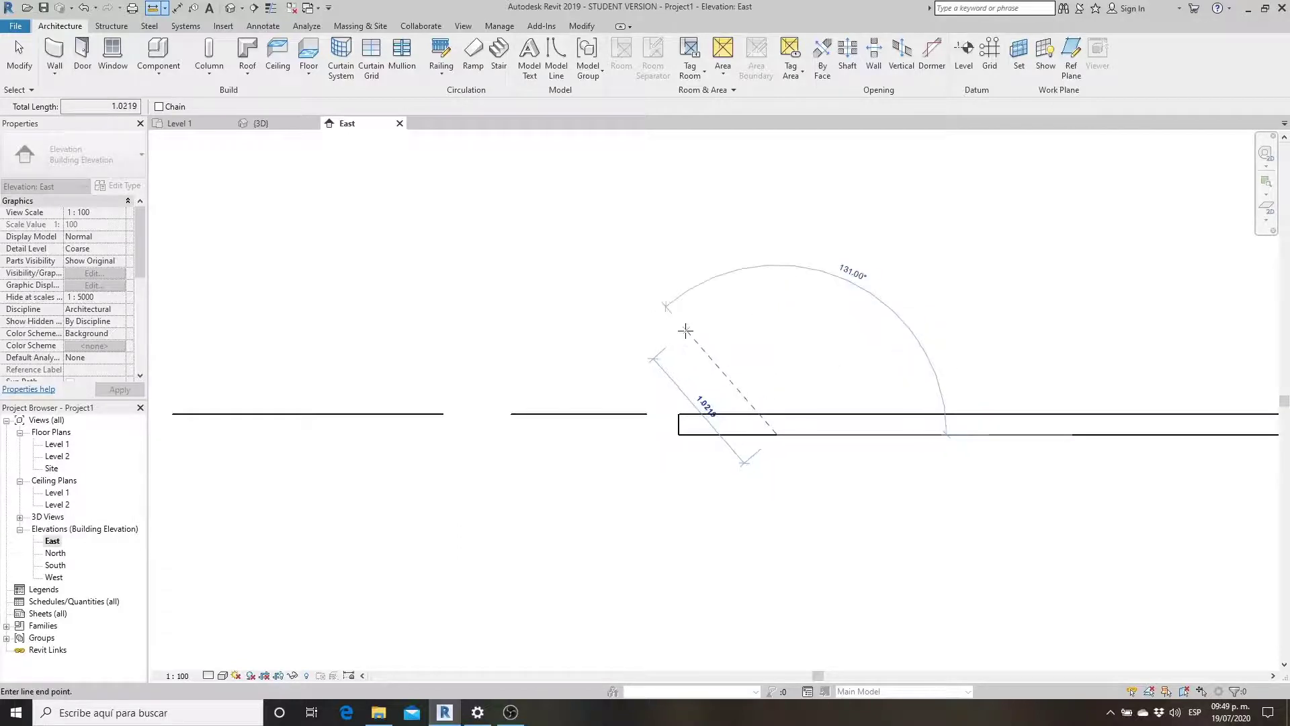
{"action": "key", "text": "Escape"}
{"action": "key", "text": "Escape"}
{"action": "scroll", "coordinate": [665, 346], "scroll_direction": "down", "scroll_amount": 2}
{"action": "scroll", "coordinate": [682, 395], "scroll_direction": "down", "scroll_amount": 1}
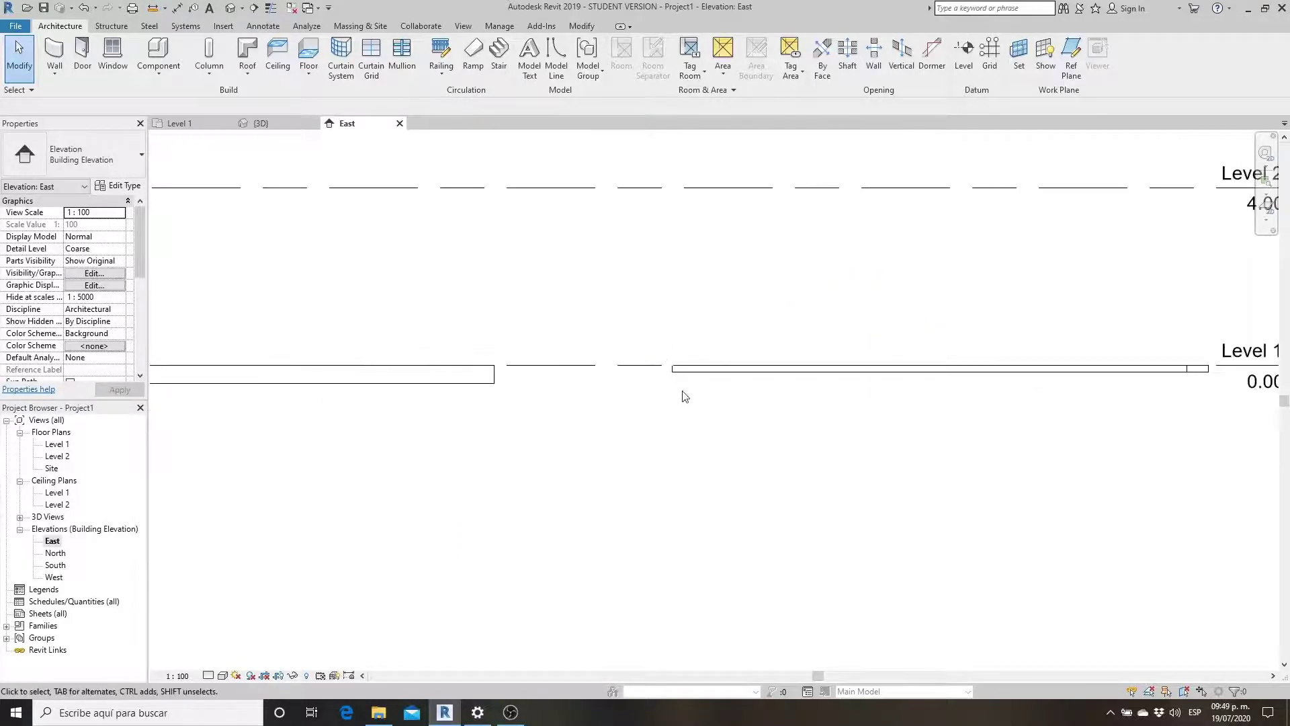
{"action": "scroll", "coordinate": [695, 401], "scroll_direction": "down", "scroll_amount": 1}
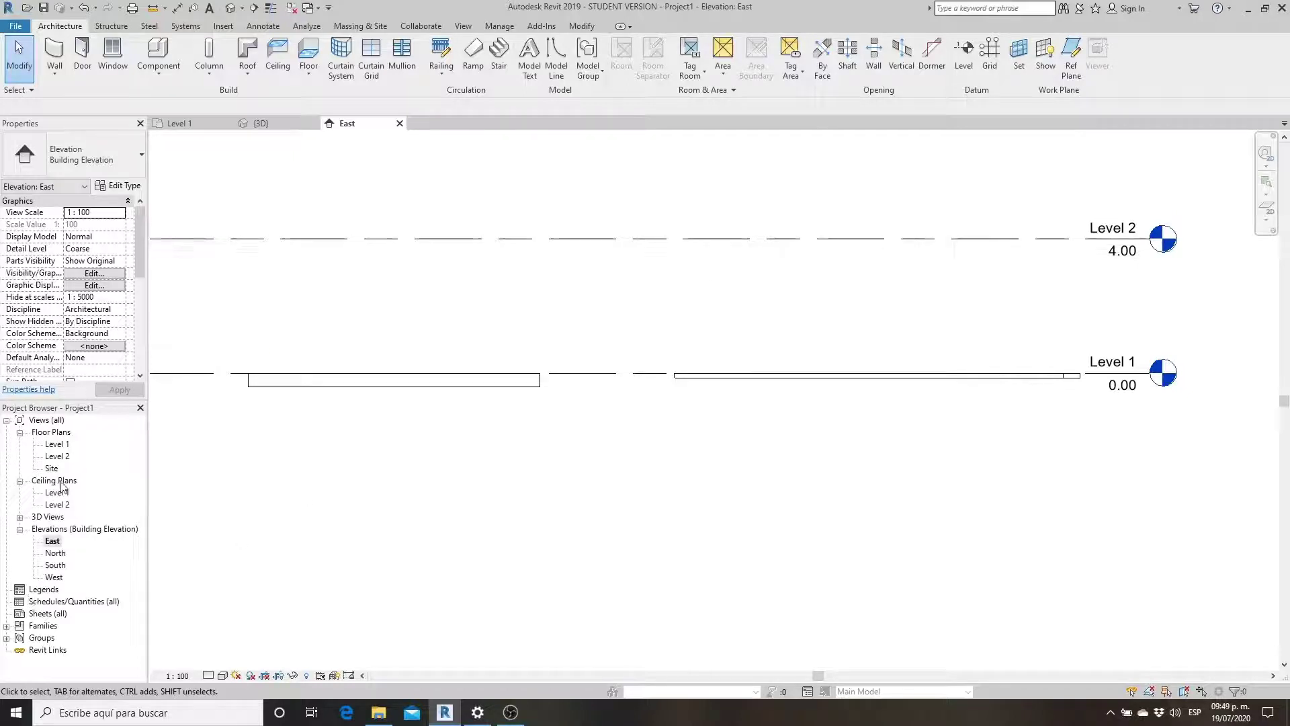
- Draw a 67.760 m² rectangular Generic Floor - 400mm slab on Level 2, then view it in 3D
{"action": "double_click", "coordinate": [57, 457]}
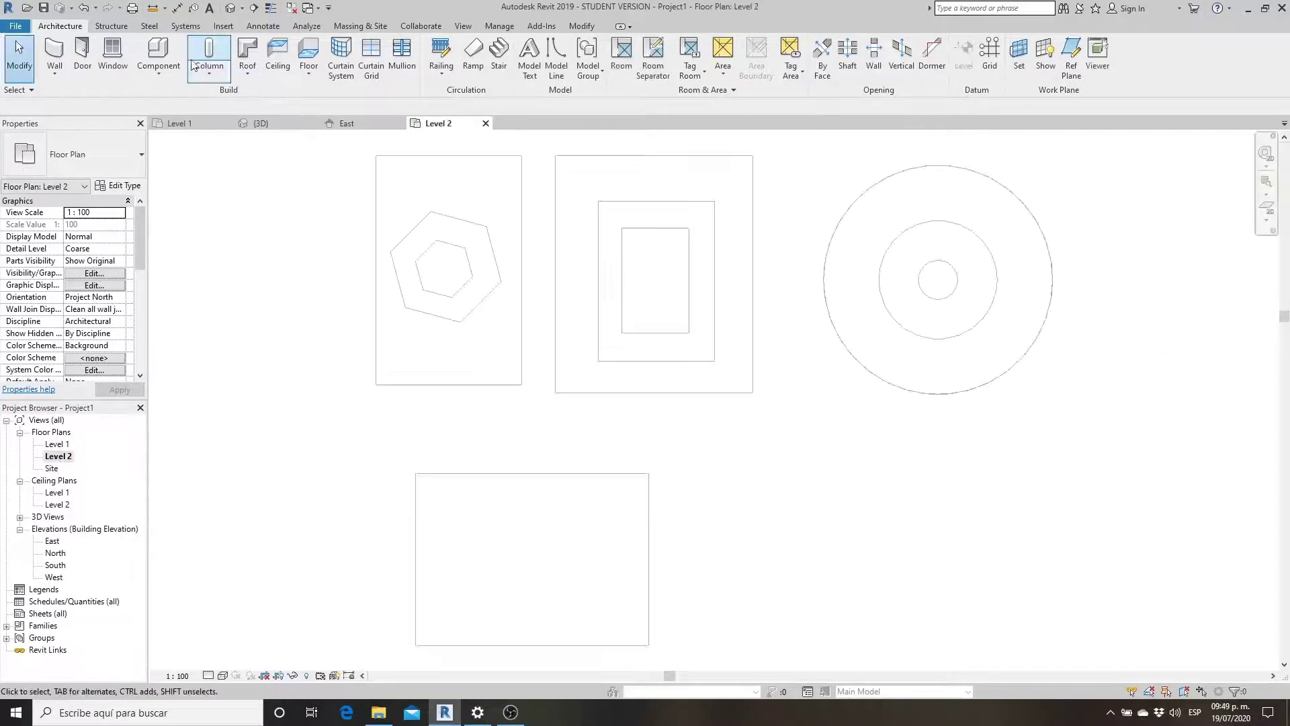
{"action": "left_click", "coordinate": [312, 47]}
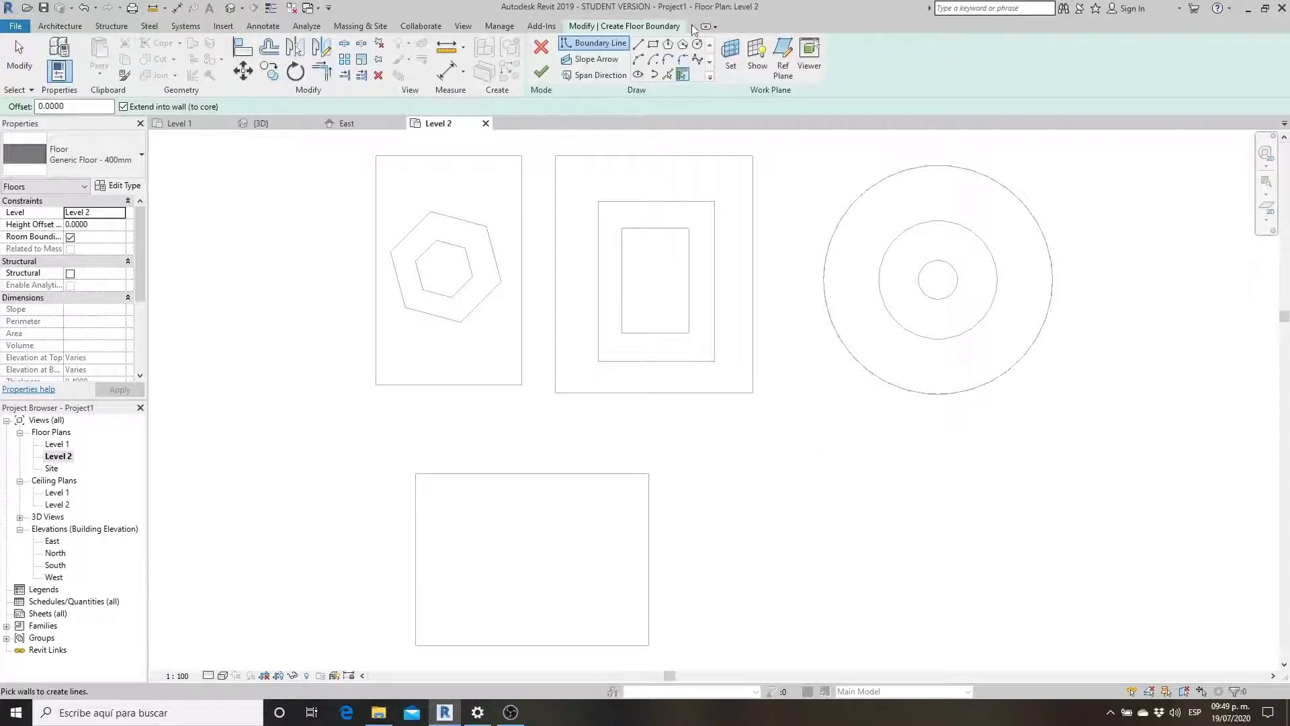
{"action": "left_click", "coordinate": [653, 43]}
{"action": "left_click", "coordinate": [760, 472]}
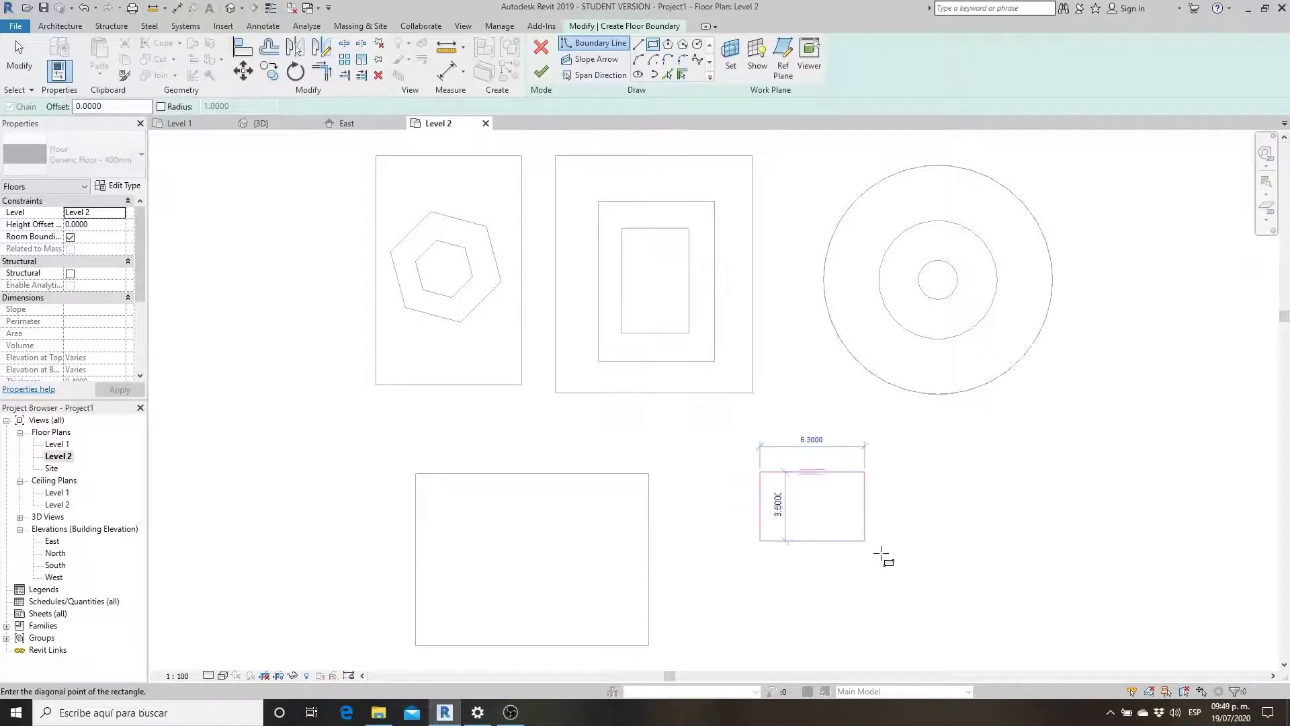
{"action": "left_click", "coordinate": [934, 623]}
{"action": "left_click", "coordinate": [541, 71]}
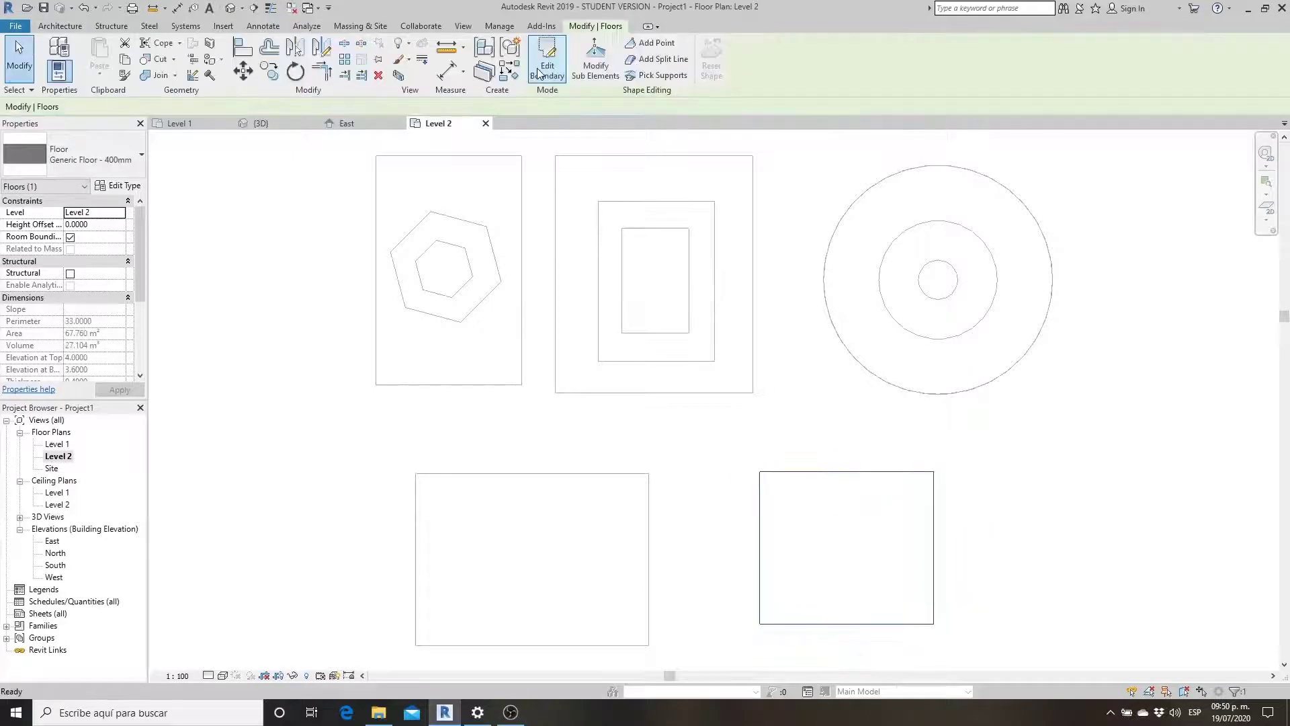
{"action": "left_click", "coordinate": [230, 7]}
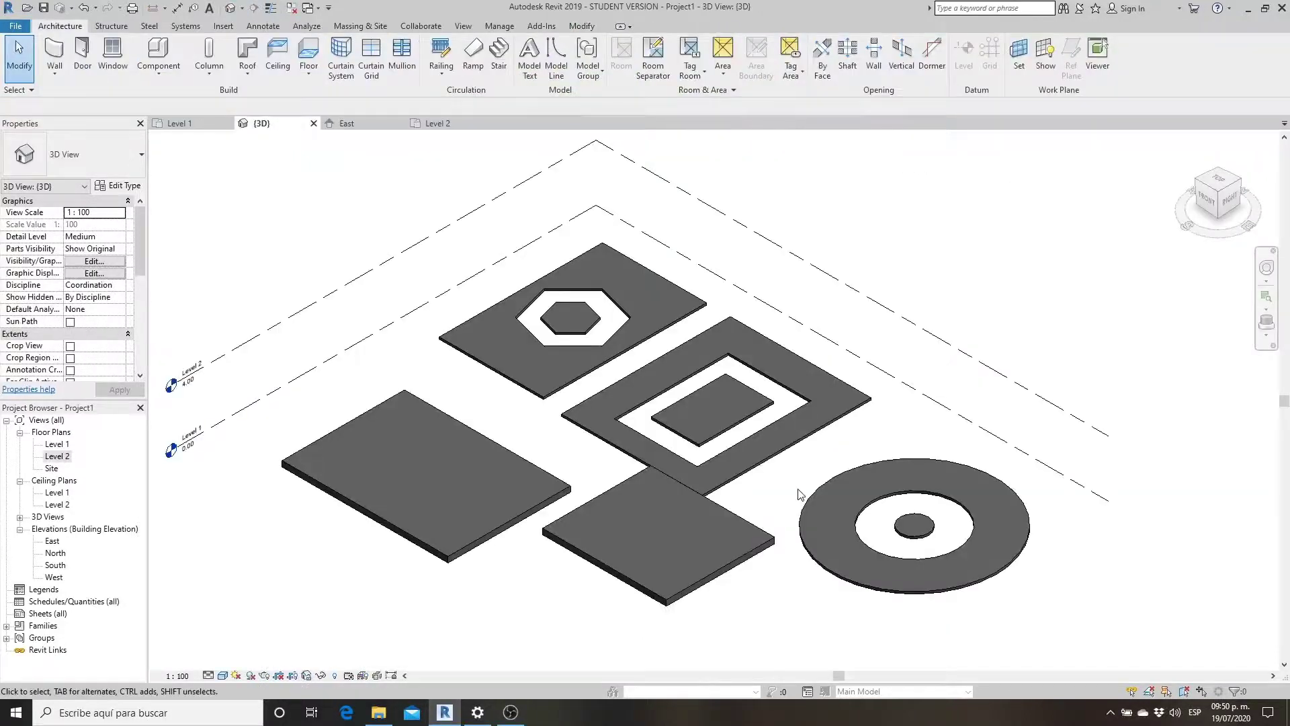
- Orbit the 3D view and rehost the rectangular floor on Level 1
{"action": "middle_click_drag", "start_coordinate": [782, 582], "coordinate": [817, 411], "text": "shift"}
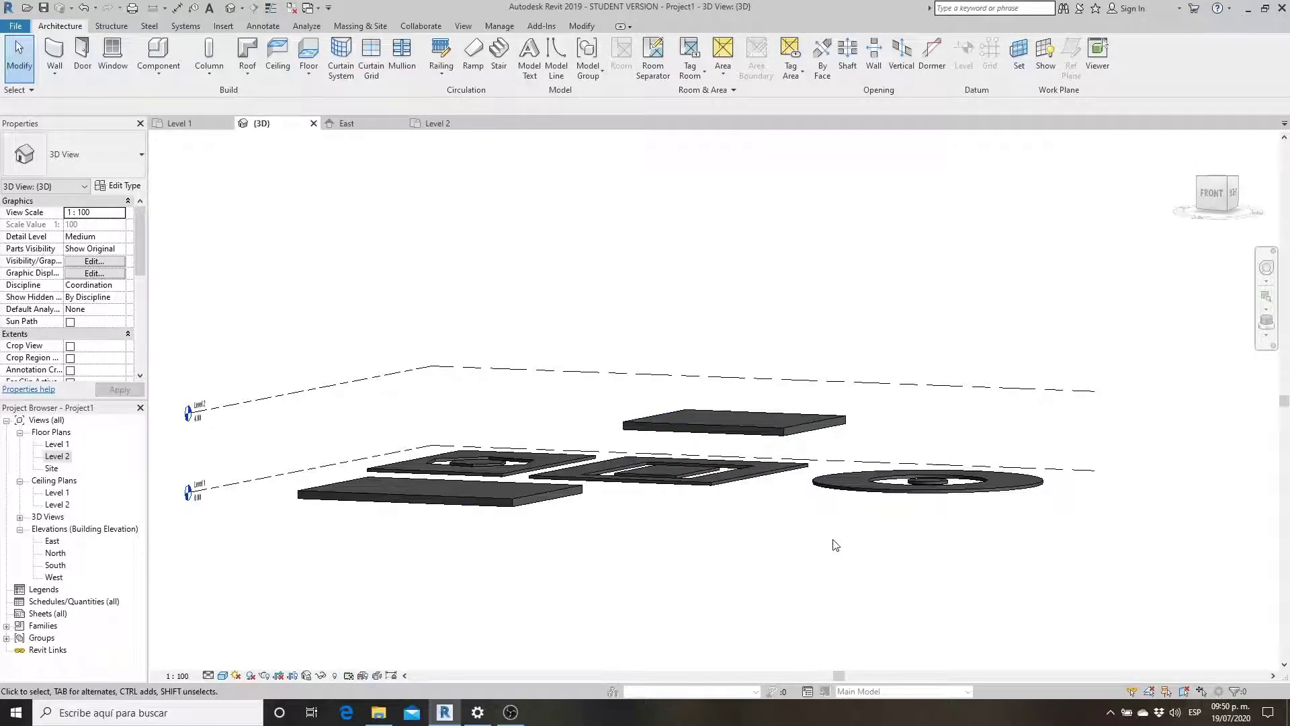
{"action": "left_click", "coordinate": [827, 438]}
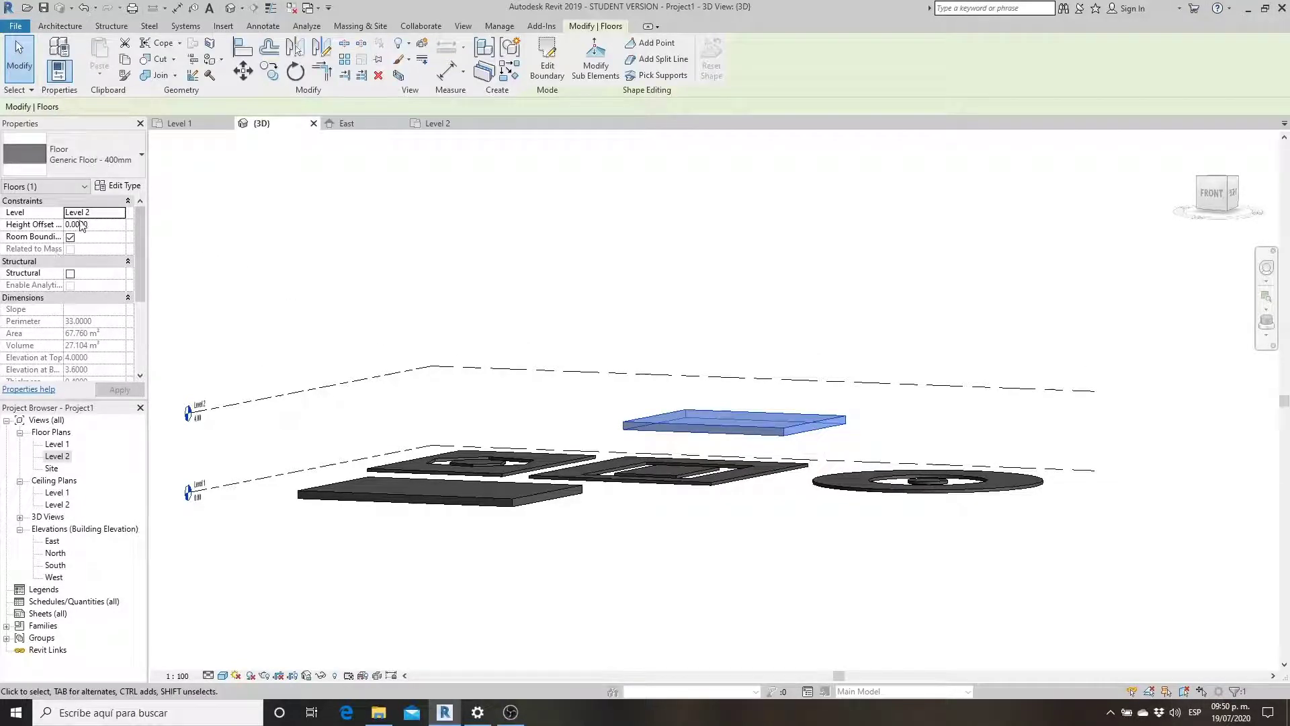
{"action": "left_click", "coordinate": [121, 214]}
{"action": "left_click", "coordinate": [104, 225]}
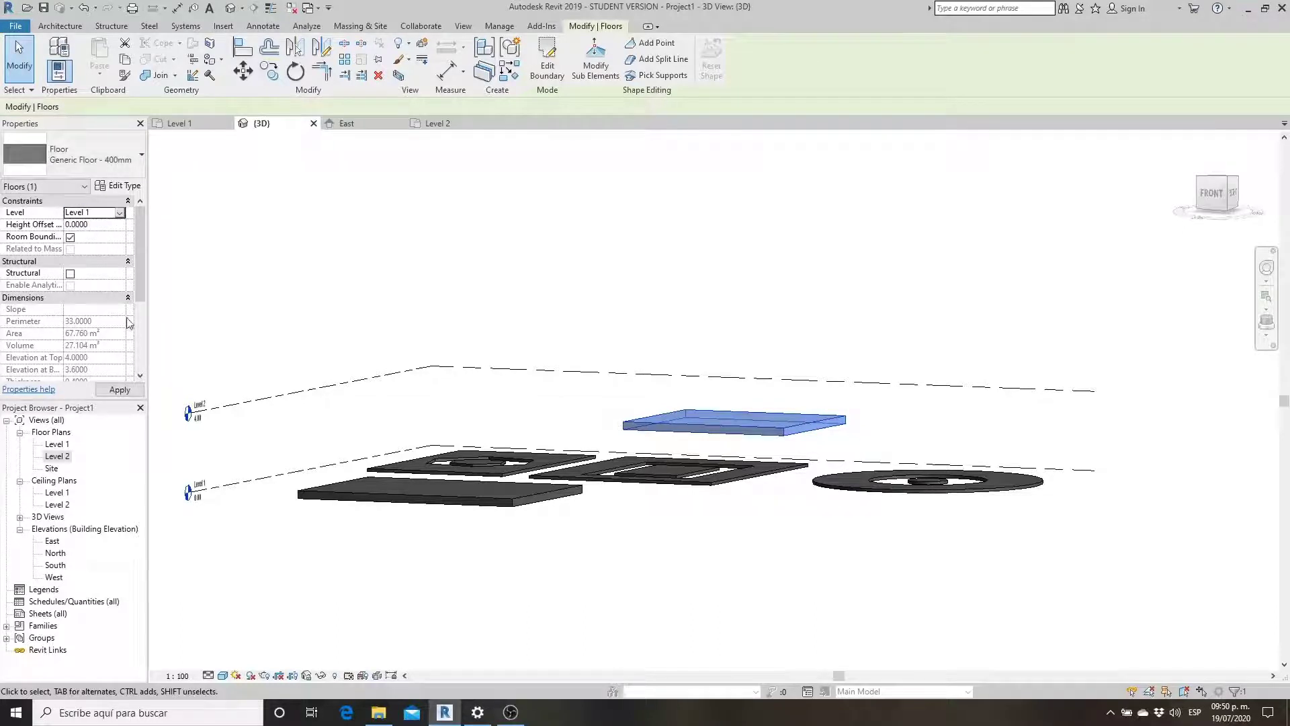
{"action": "left_click", "coordinate": [119, 389]}
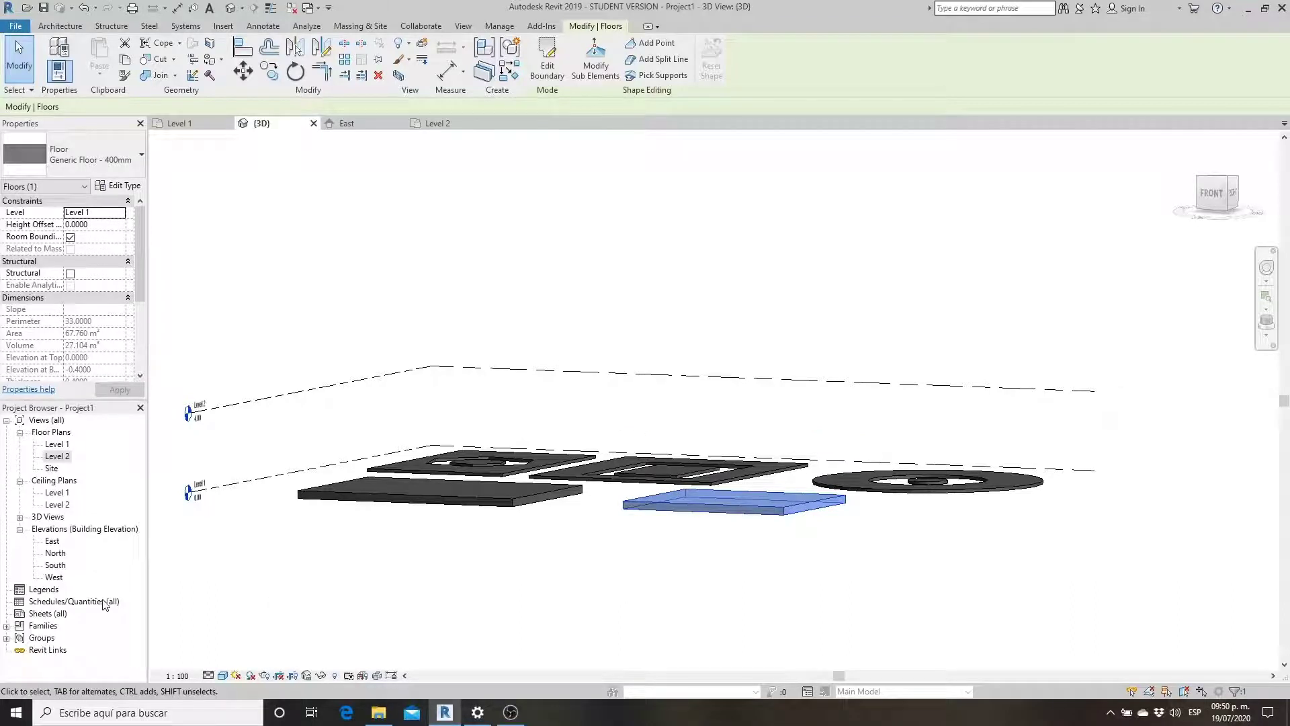
- In the East elevation, move the rectangular floor back to Level 2
{"action": "double_click", "coordinate": [51, 541]}
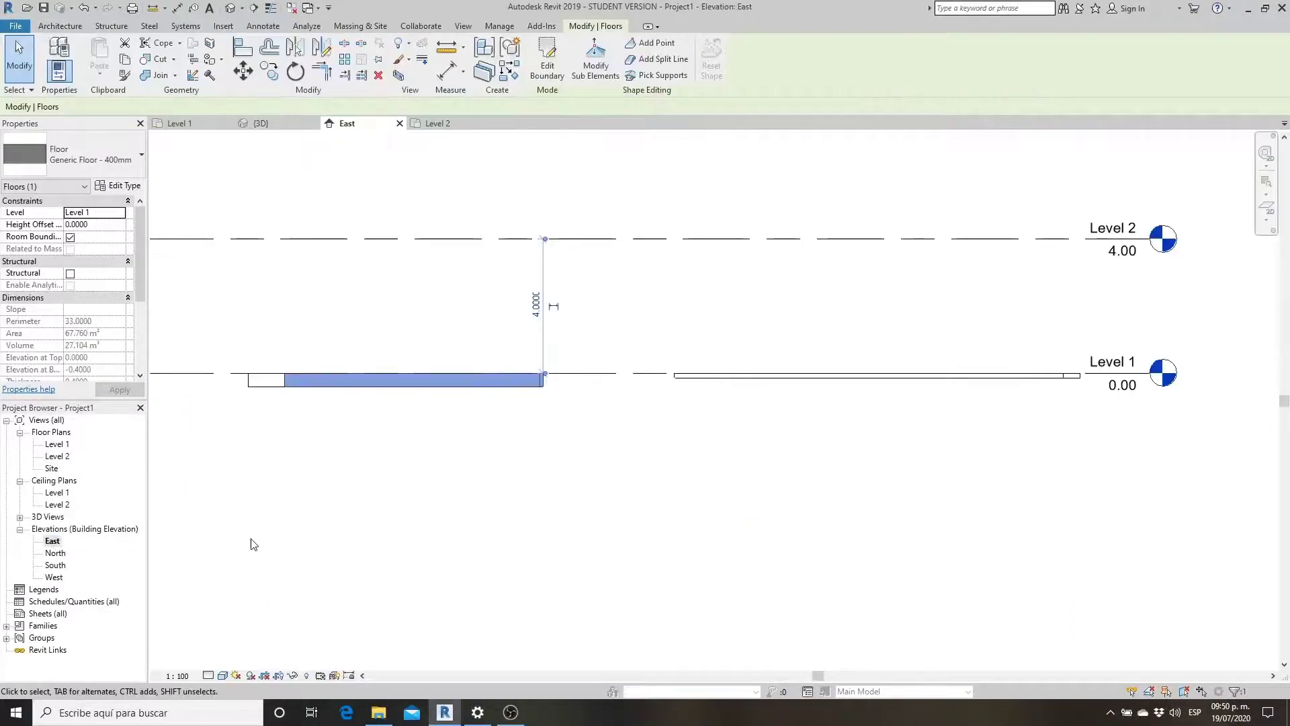
{"action": "left_click", "coordinate": [118, 213]}
{"action": "left_click", "coordinate": [99, 234]}
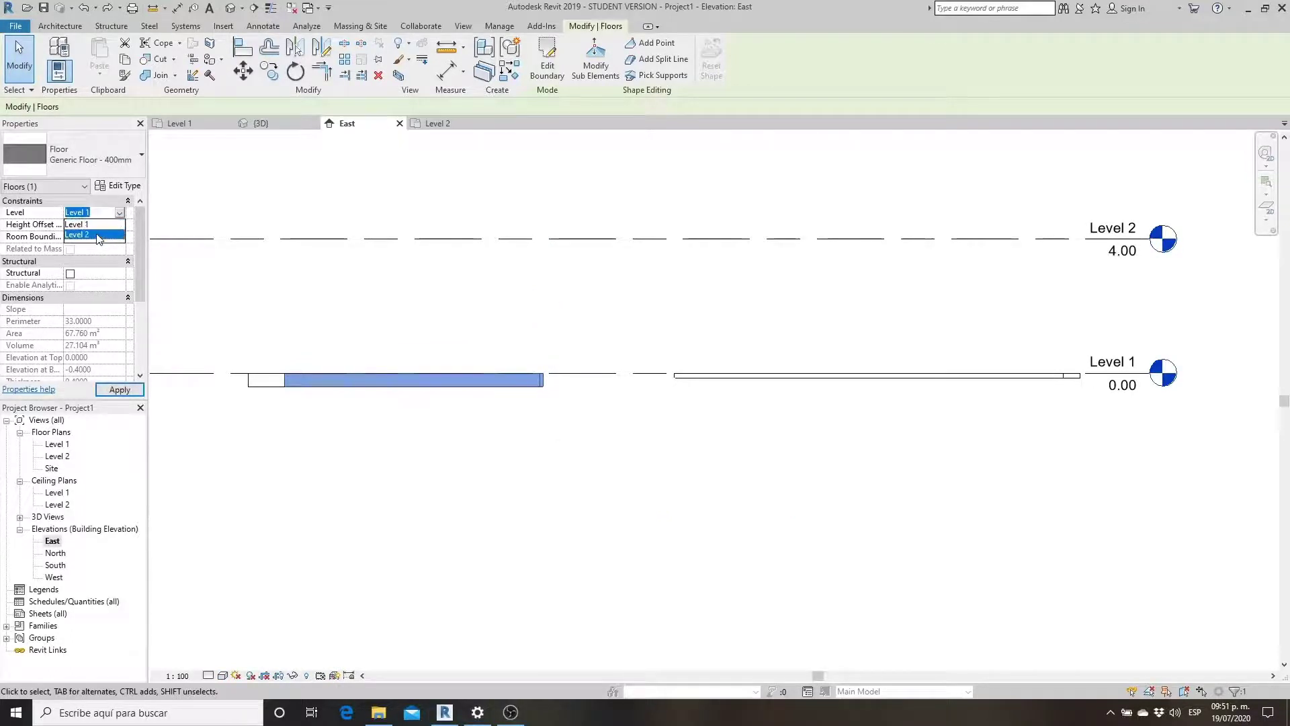
{"action": "left_click", "coordinate": [135, 391]}
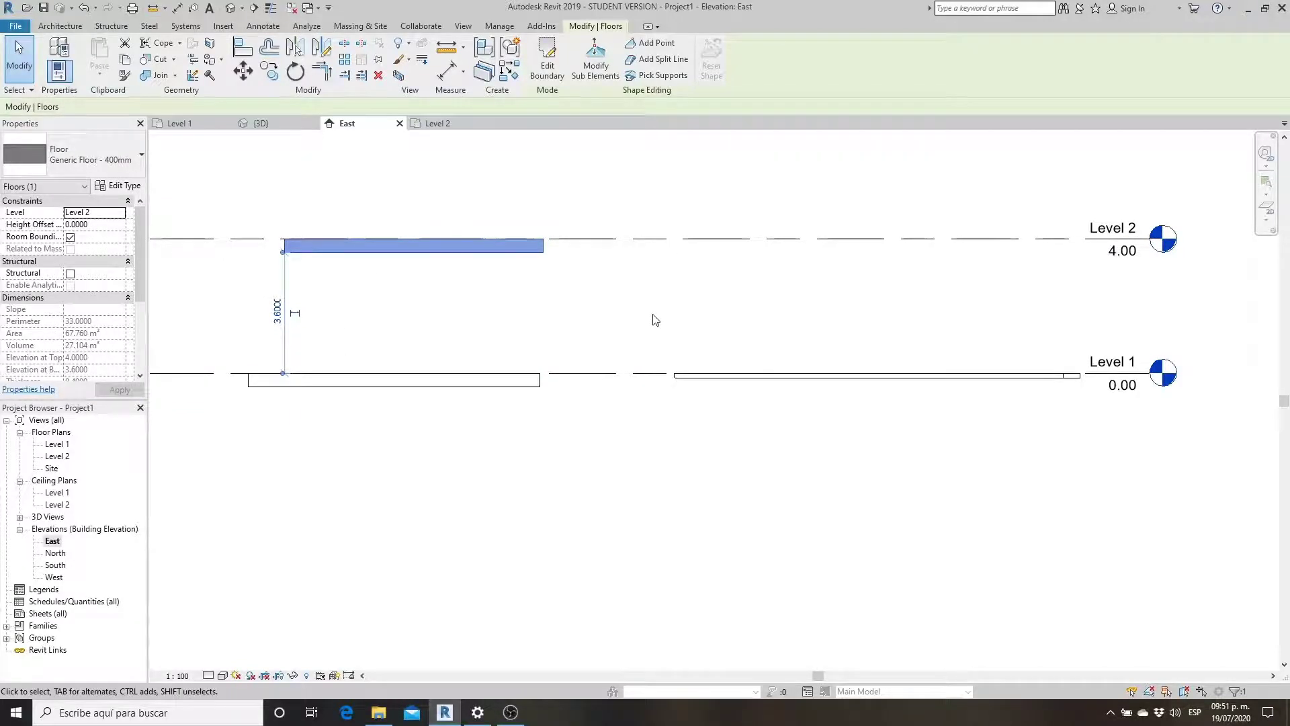
{"action": "scroll", "coordinate": [656, 320], "scroll_direction": "down", "scroll_amount": 1}
{"action": "middle_click_drag", "start_coordinate": [655, 319], "coordinate": [711, 446]}
{"action": "scroll", "coordinate": [711, 447], "scroll_direction": "down", "scroll_amount": 1}
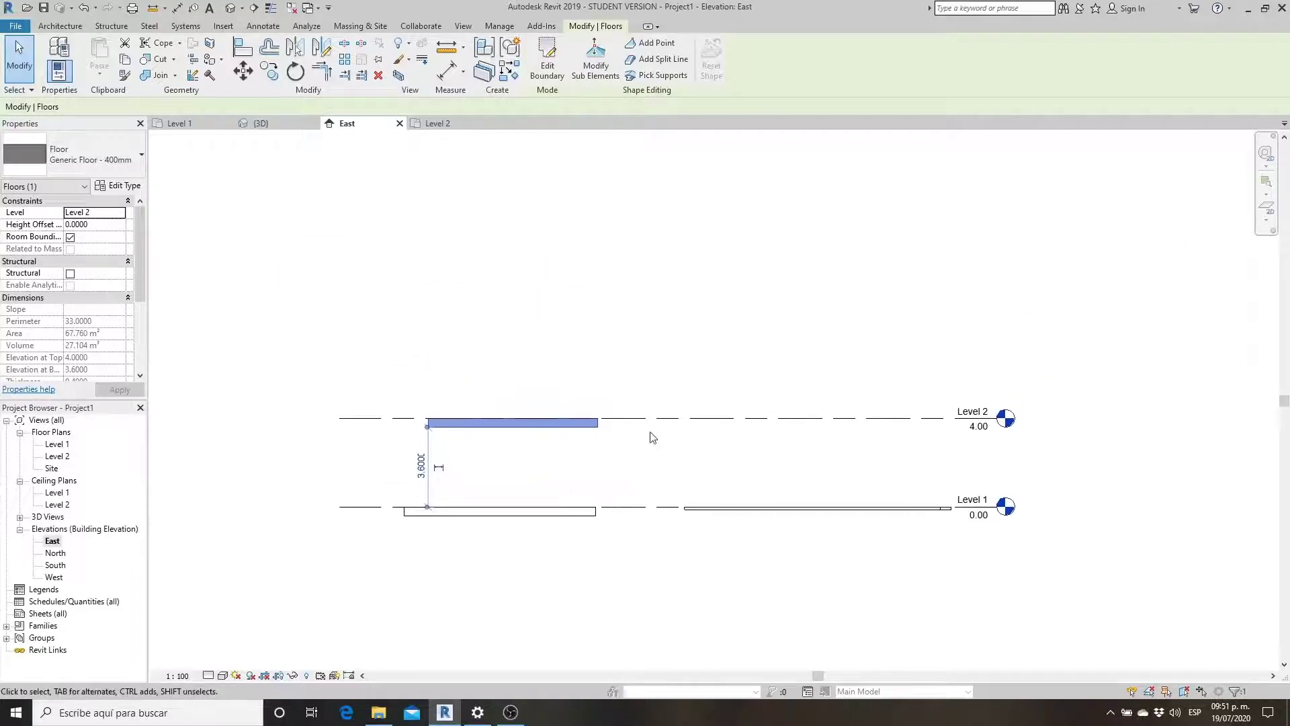
- Draw two new level lines above Level 2 in the East elevation
{"action": "left_click", "coordinate": [60, 26]}
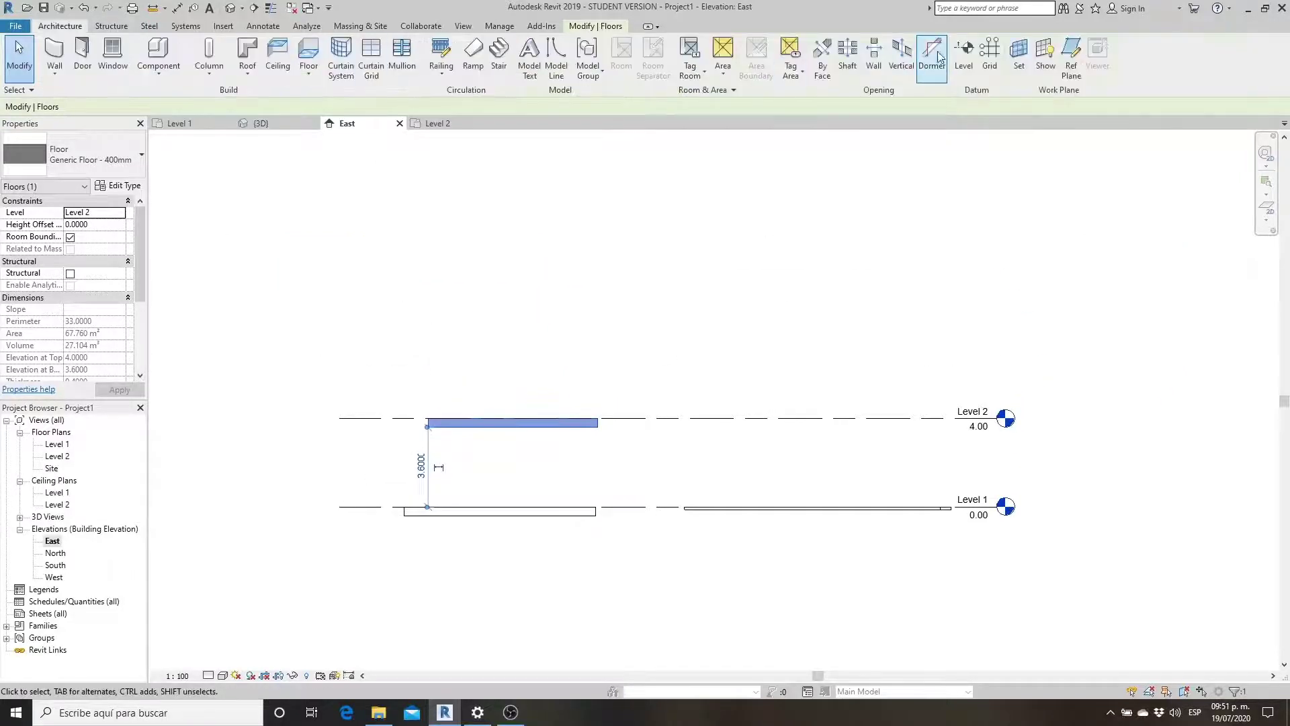
{"action": "left_click", "coordinate": [964, 54]}
{"action": "left_click", "coordinate": [339, 364]}
{"action": "left_click", "coordinate": [997, 365]}
{"action": "left_click", "coordinate": [339, 299]}
{"action": "left_click", "coordinate": [997, 299]}
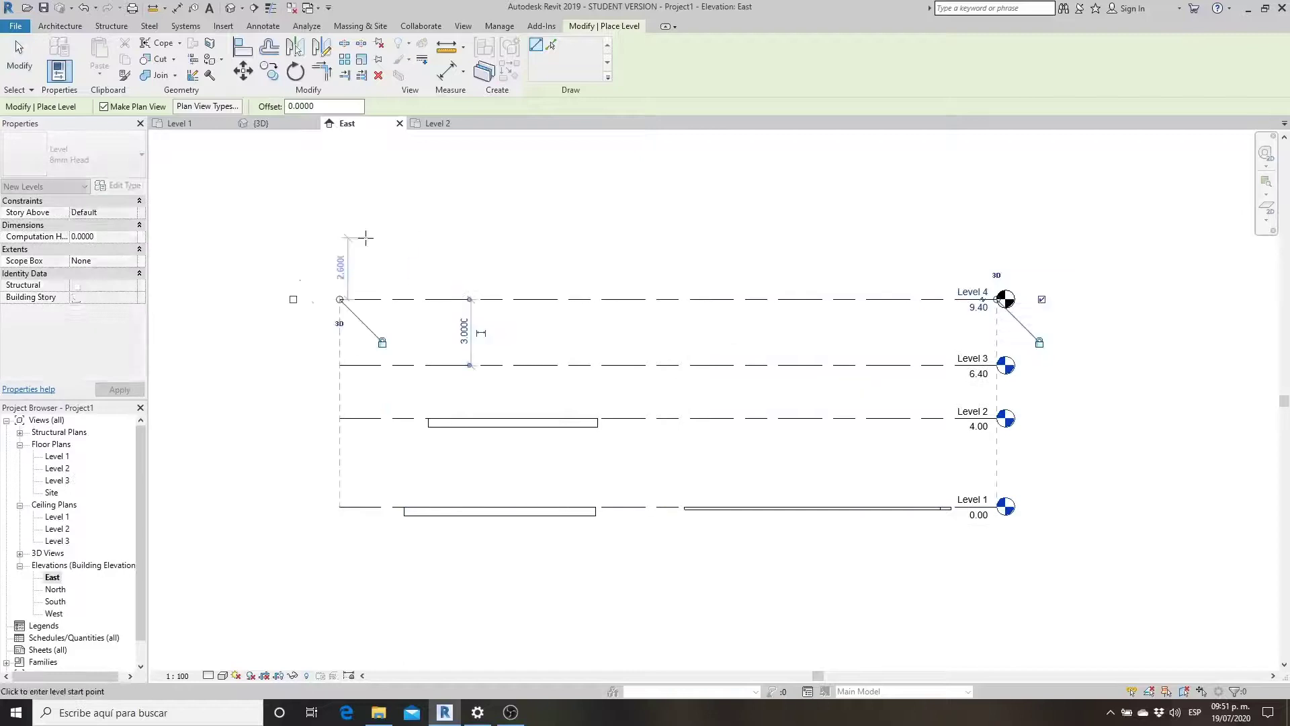
{"action": "middle_click_drag", "start_coordinate": [490, 238], "coordinate": [490, 267]}
- Draw three more level lines for Levels 6 to 8
{"action": "left_click", "coordinate": [309, 279]}
{"action": "left_click", "coordinate": [974, 280]}
{"action": "left_click", "coordinate": [310, 216]}
{"action": "left_click", "coordinate": [974, 216]}
{"action": "left_click", "coordinate": [386, 216]}
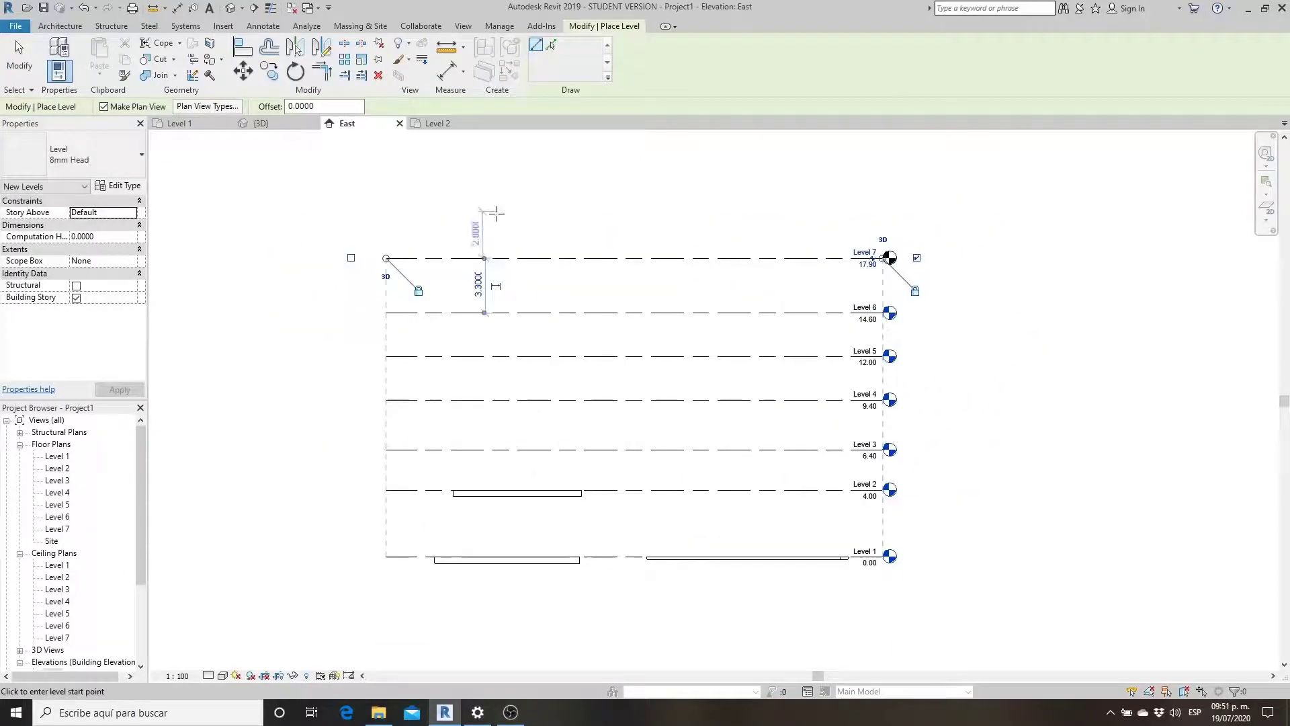
{"action": "left_click", "coordinate": [883, 216]}
{"action": "key", "text": "Escape"}
{"action": "key", "text": "Escape"}
- Set the Level 2, 3 and 4 elevations to 3, 6 and 9
{"action": "scroll", "coordinate": [793, 498], "scroll_direction": "up", "scroll_amount": 3}
{"action": "left_click", "coordinate": [739, 495]}
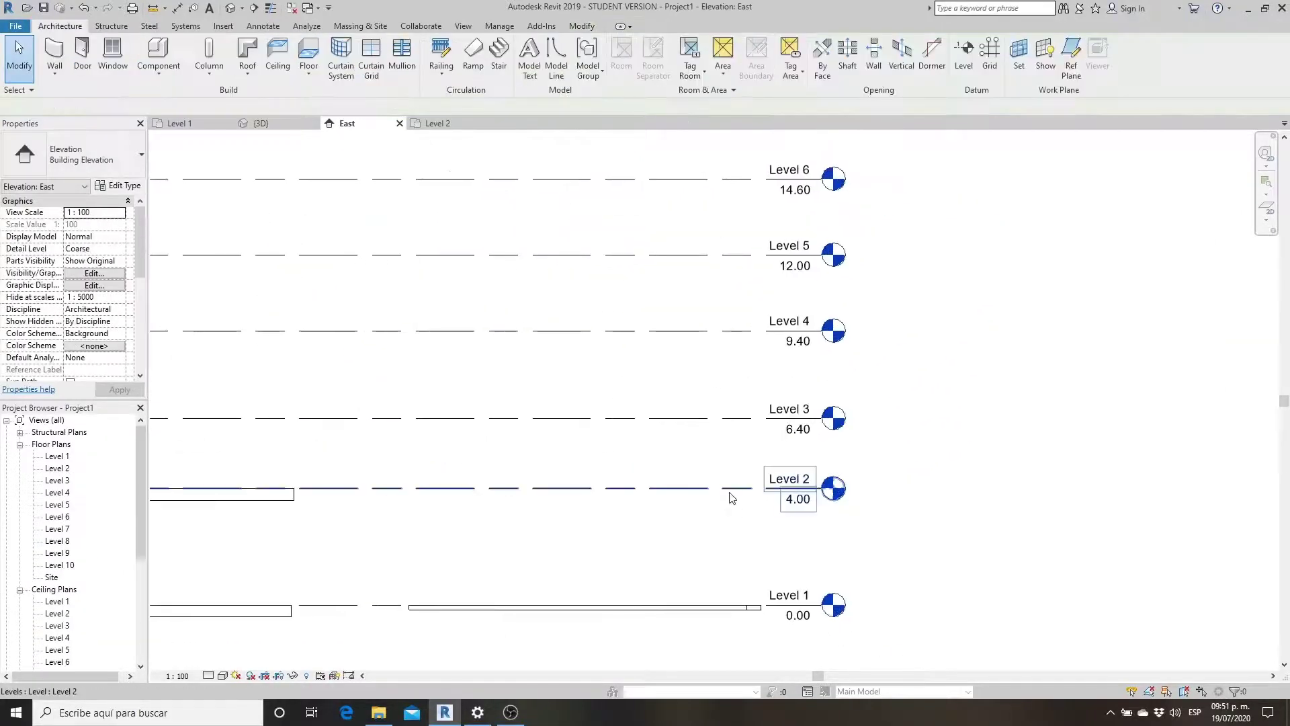
{"action": "double_click", "coordinate": [799, 505]}
{"action": "type", "text": "3"}
{"action": "key", "text": "Return"}
{"action": "double_click", "coordinate": [798, 429]}
{"action": "type", "text": "6"}
{"action": "double_click", "coordinate": [798, 340]}
{"action": "type", "text": "9"}
- Set the upper levels' elevations in 3 m steps, reaching 27.00 for Level 10
{"action": "double_click", "coordinate": [795, 190]}
{"action": "type", "text": "1518"}
{"action": "double_click", "coordinate": [796, 230]}
{"action": "type", "text": "21"}
{"action": "double_click", "coordinate": [818, 271]}
{"action": "type", "text": "24"}
{"action": "double_click", "coordinate": [810, 175]}
{"action": "type", "text": "27"}
{"action": "key", "text": "Return"}
{"action": "scroll", "coordinate": [860, 242], "scroll_direction": "down", "scroll_amount": 2}
{"action": "middle_click_drag", "start_coordinate": [978, 396], "coordinate": [1069, 294]}
{"action": "scroll", "coordinate": [688, 531], "scroll_direction": "up", "scroll_amount": 2}
{"action": "scroll", "coordinate": [672, 546], "scroll_direction": "up", "scroll_amount": 2}
{"action": "left_click", "coordinate": [669, 550]}
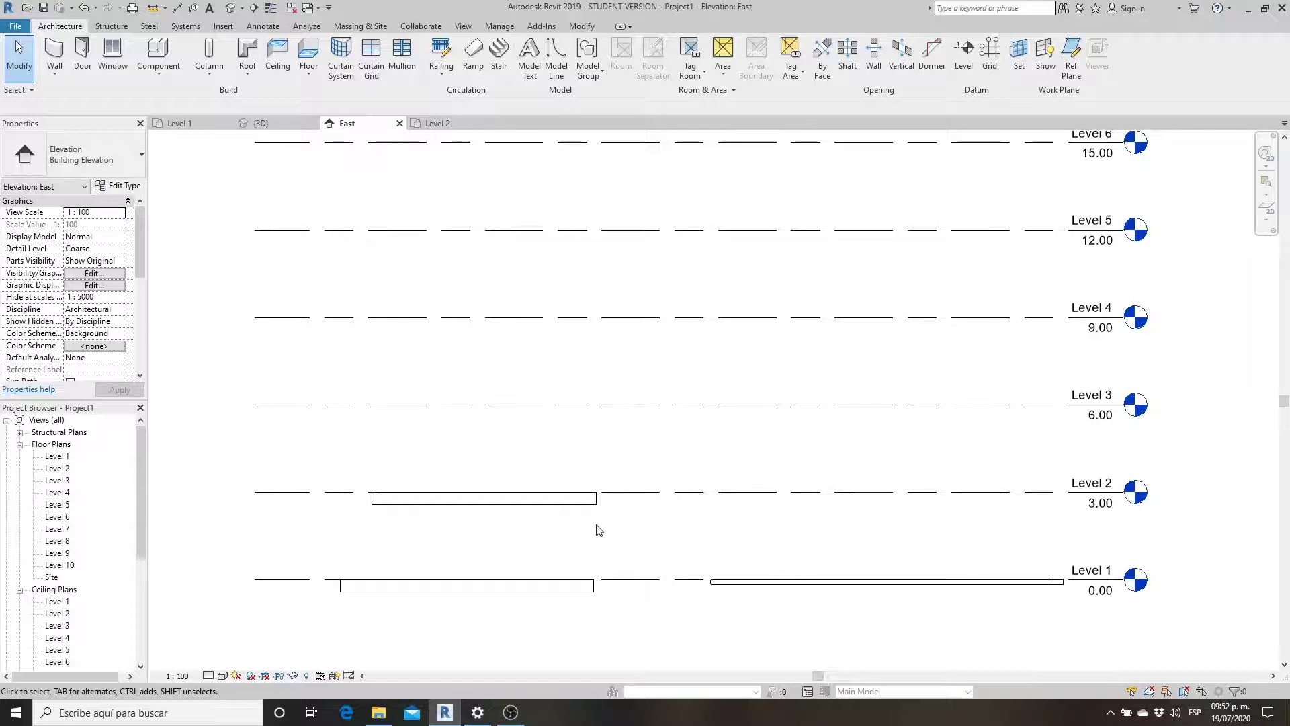
{"action": "scroll", "coordinate": [598, 531], "scroll_direction": "up", "scroll_amount": 2}
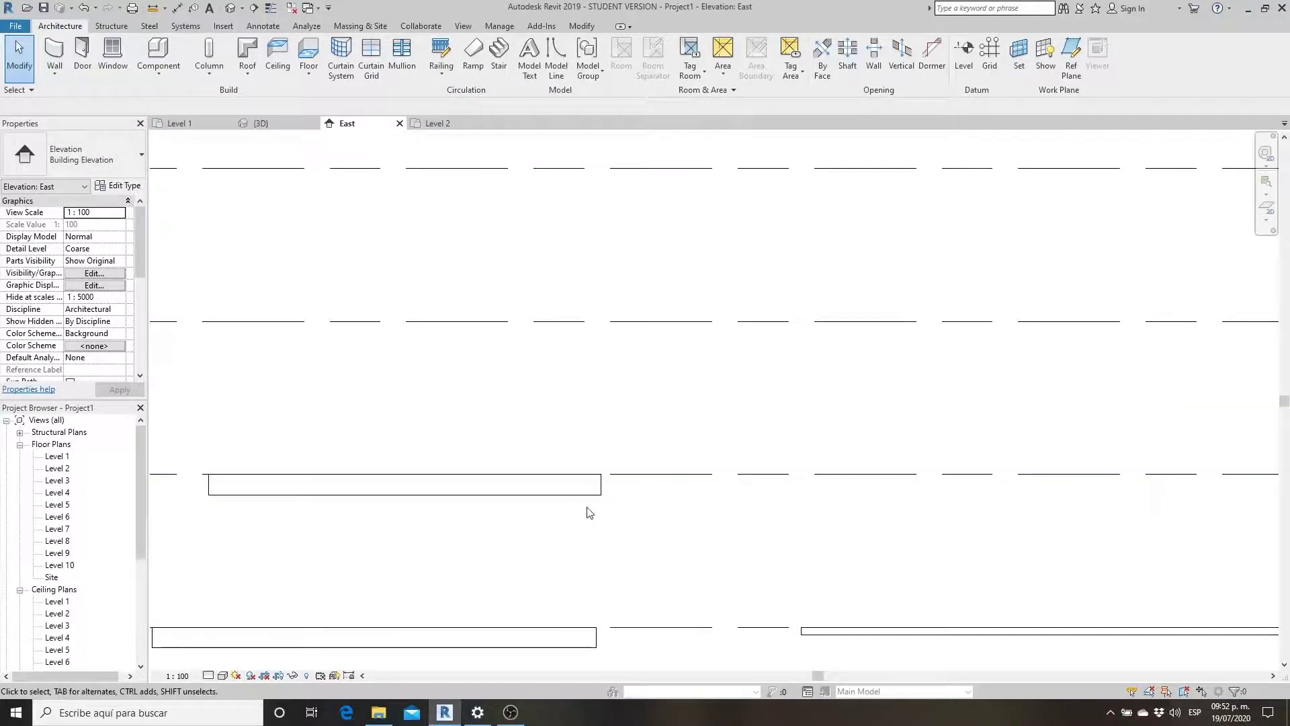
{"action": "scroll", "coordinate": [648, 532], "scroll_direction": "down", "scroll_amount": 1}
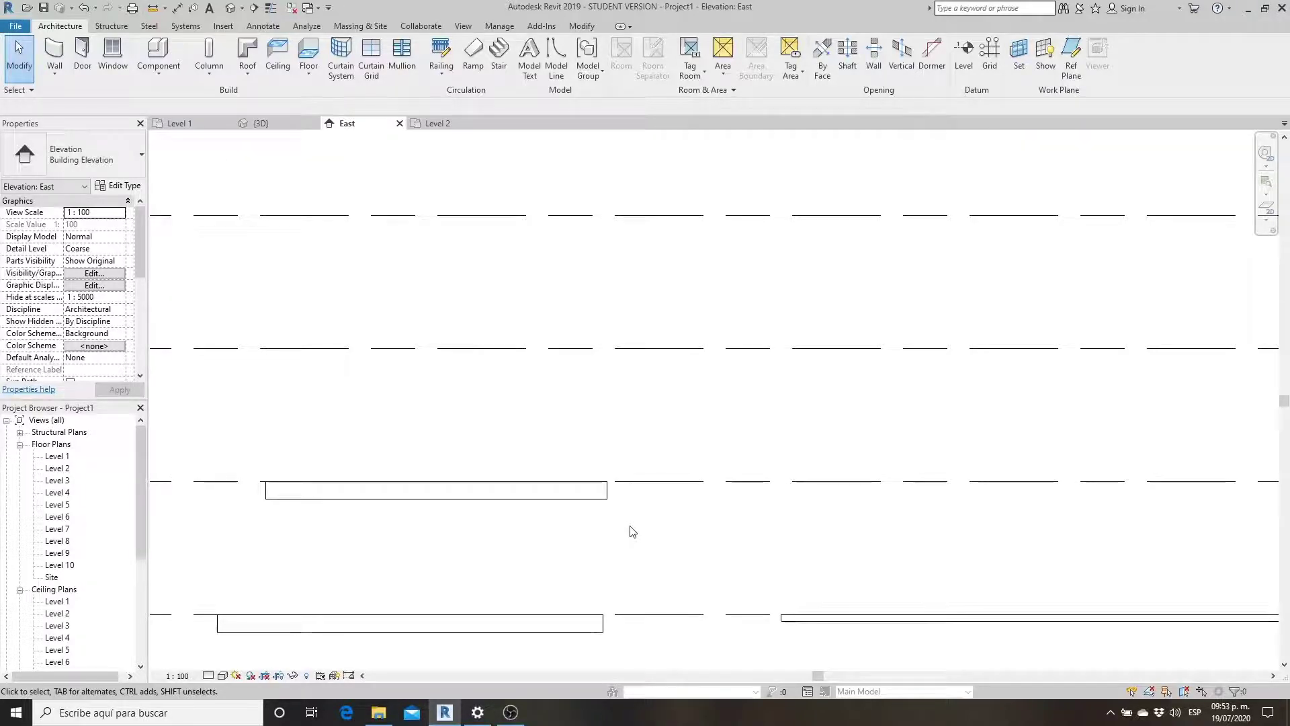
- Change the Level 2 floor's height offset to 0.4, then to 1.0
{"action": "left_click", "coordinate": [576, 511]}
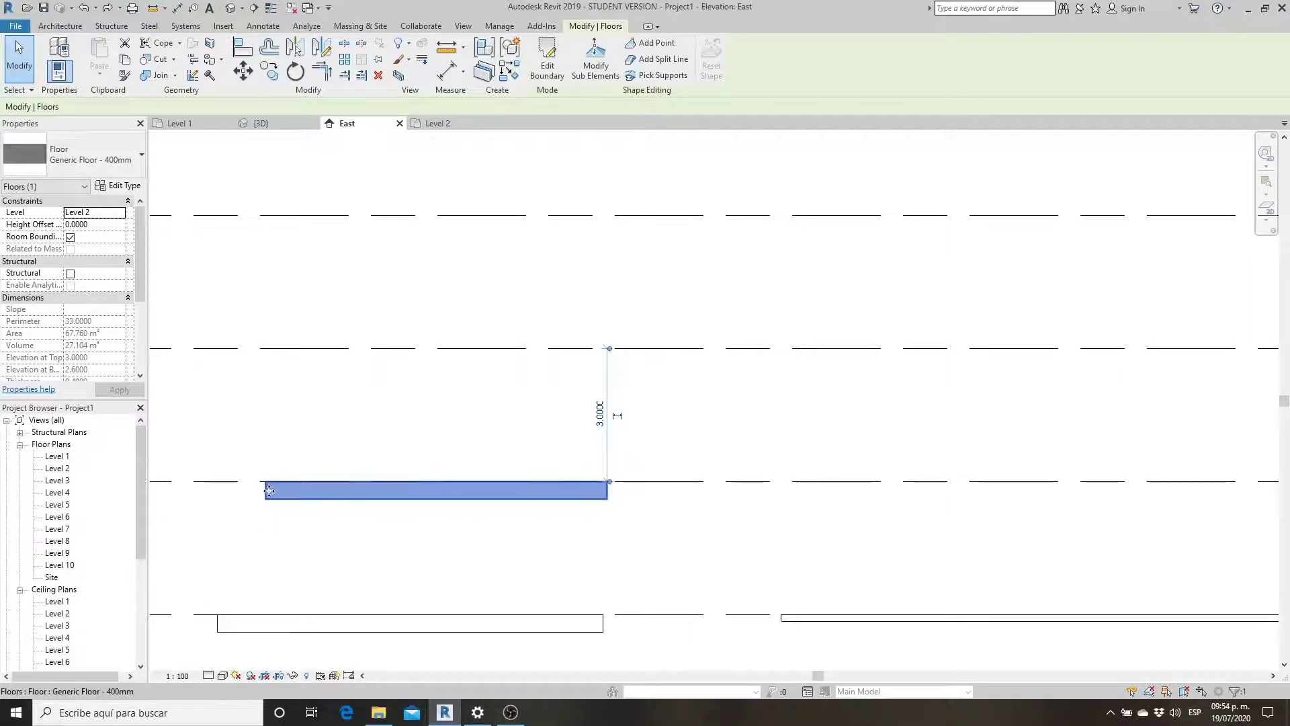
{"action": "left_click", "coordinate": [94, 224]}
{"action": "type", "text": "0.4000"}
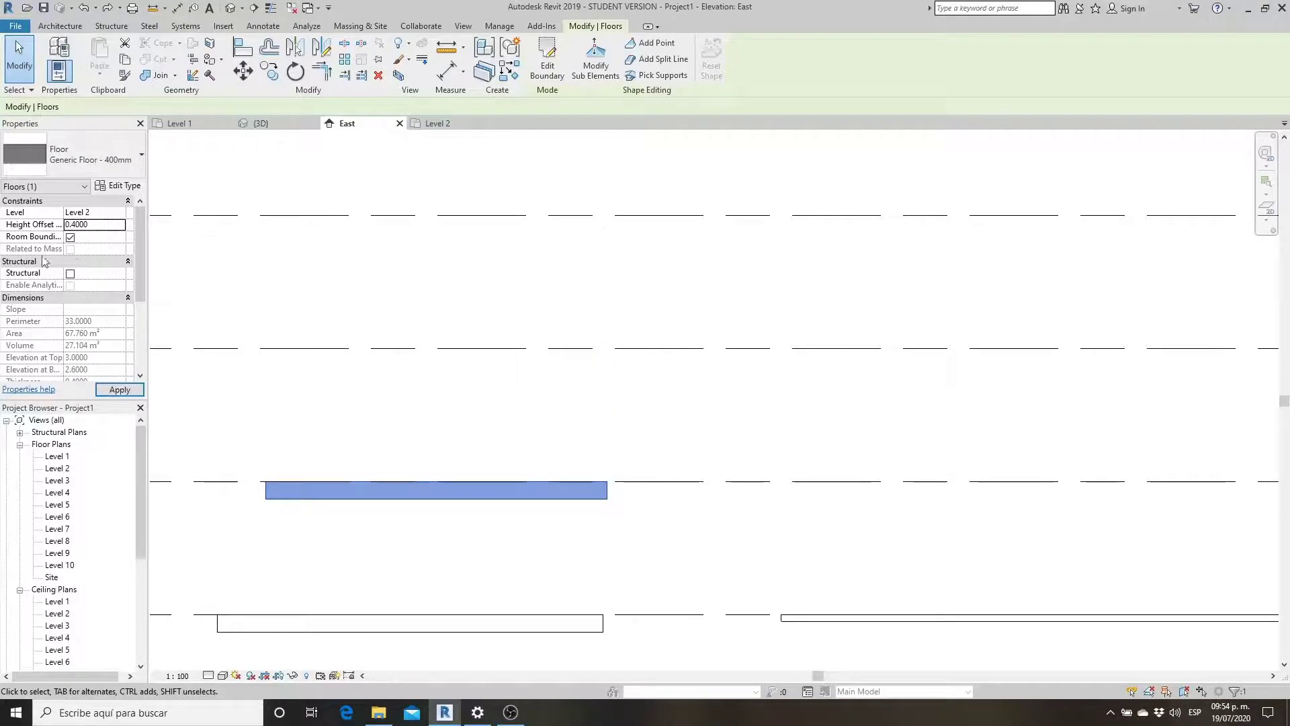
{"action": "left_click", "coordinate": [119, 390]}
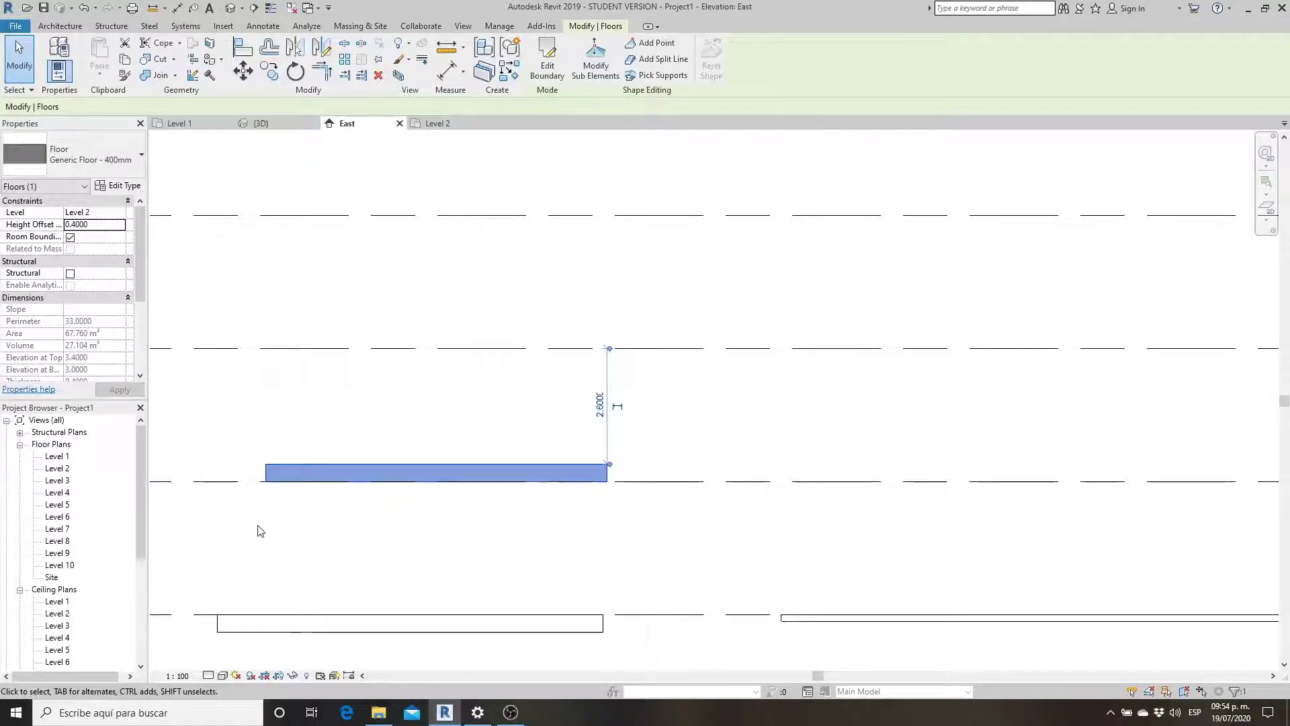
{"action": "left_click", "coordinate": [85, 239]}
{"action": "key", "text": "BackSpace"}
{"action": "type", "text": "1"}
{"action": "key", "text": "Return"}
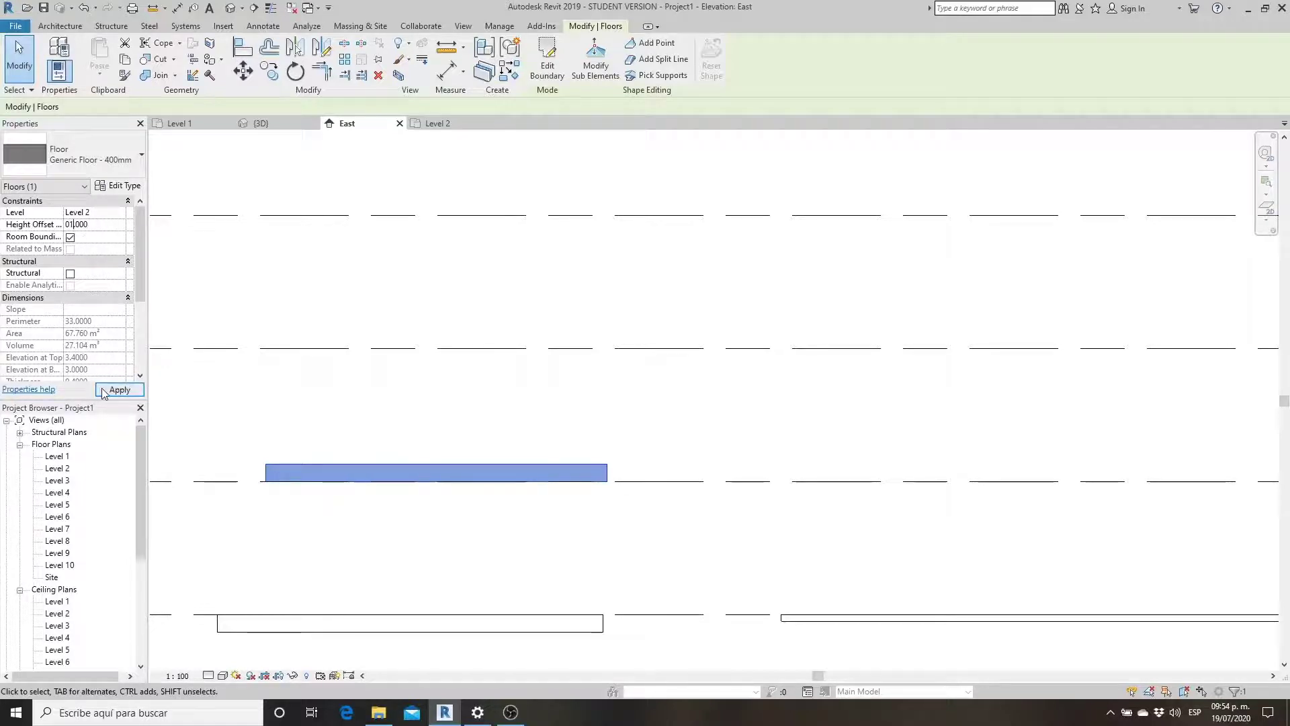
- Measure the distance from the floor's top edge to the Level 2 line
{"action": "left_click", "coordinate": [154, 8]}
{"action": "left_click", "coordinate": [403, 437]}
{"action": "left_click", "coordinate": [404, 480]}
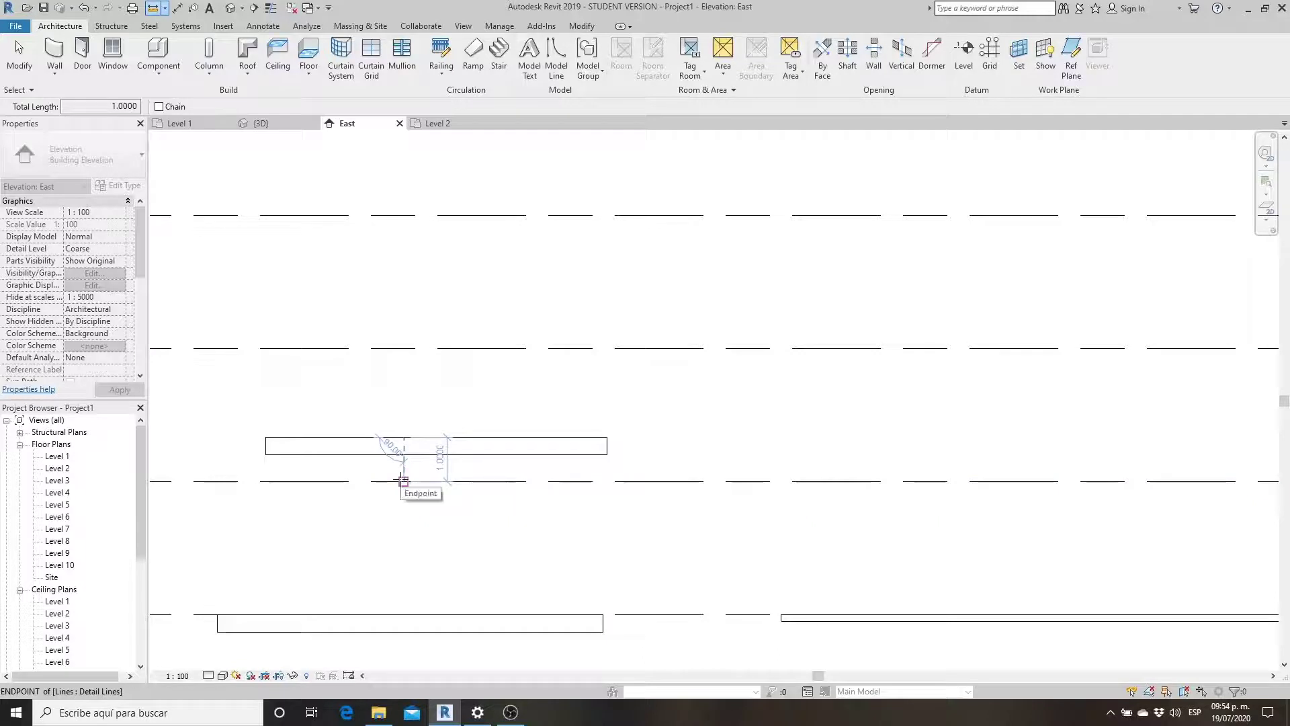
{"action": "key", "text": "Escape"}
{"action": "key", "text": "Escape"}
{"action": "scroll", "coordinate": [374, 504], "scroll_direction": "up", "scroll_amount": 2}
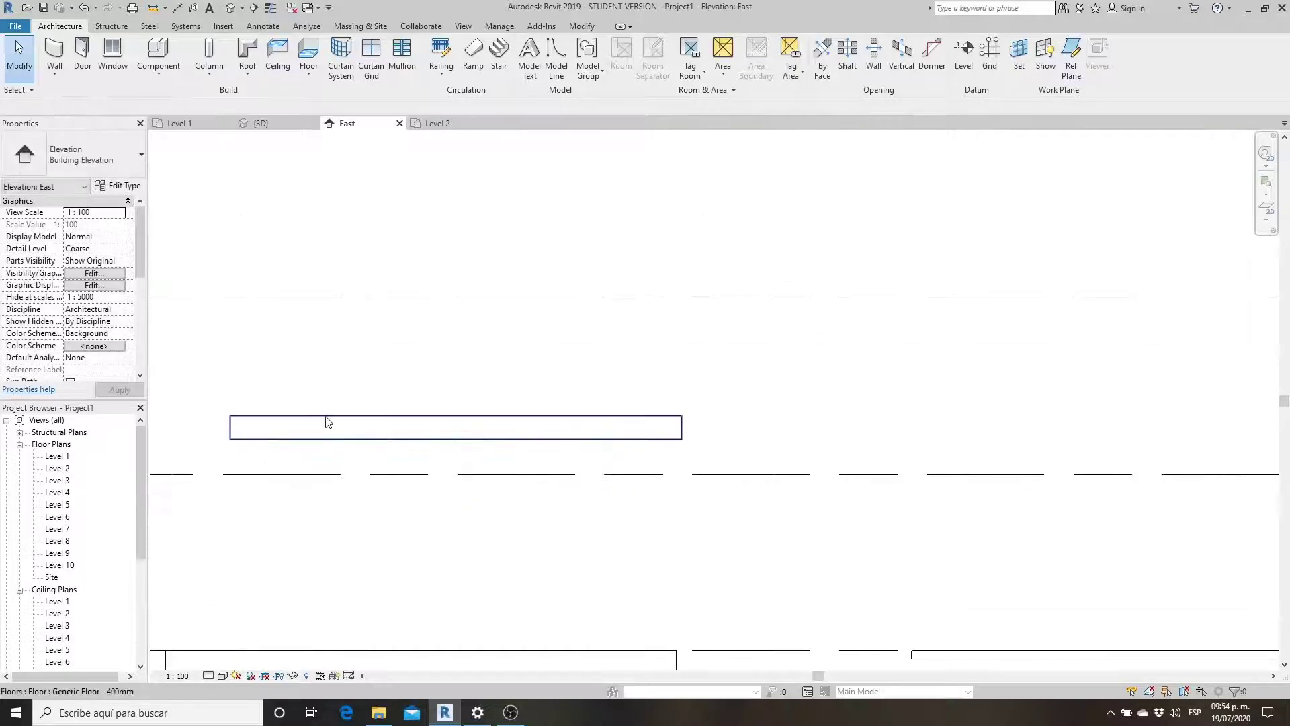
- Set the floor's height offset to -0.5 and measure its edge again
{"action": "left_click", "coordinate": [325, 418]}
{"action": "left_click", "coordinate": [95, 226]}
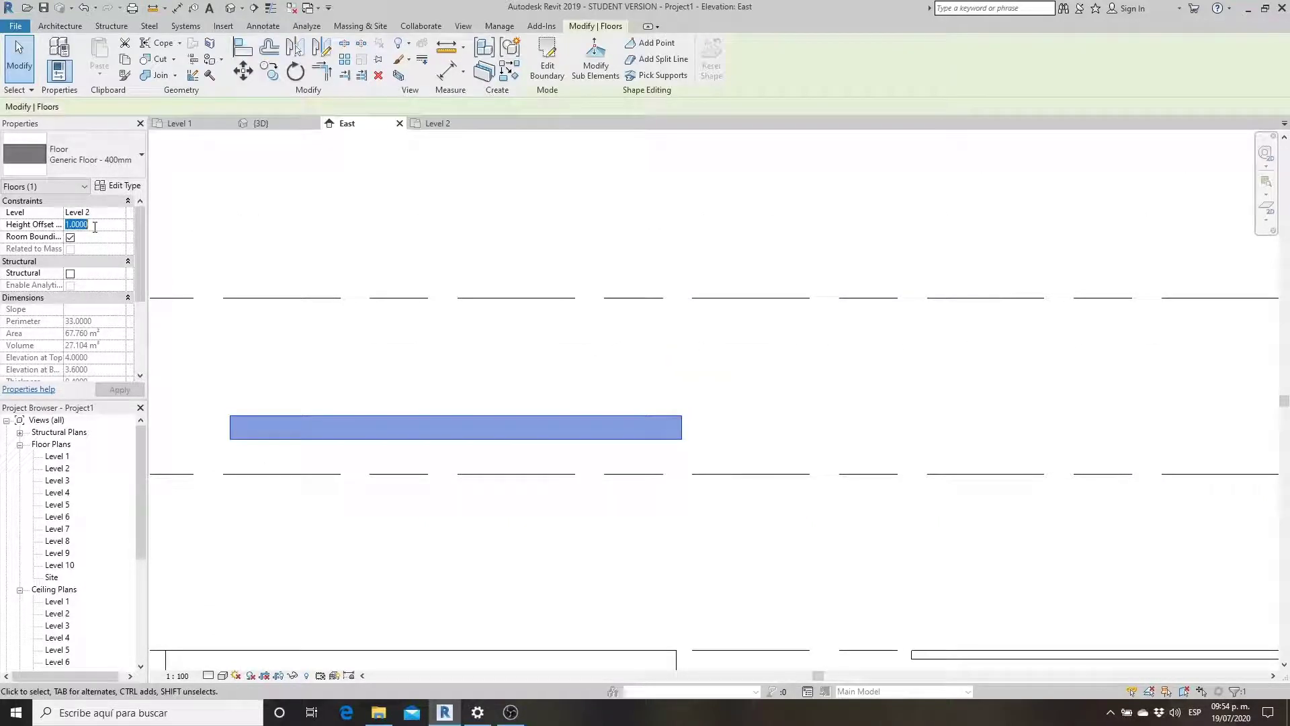
{"action": "type", "text": "-.5"}
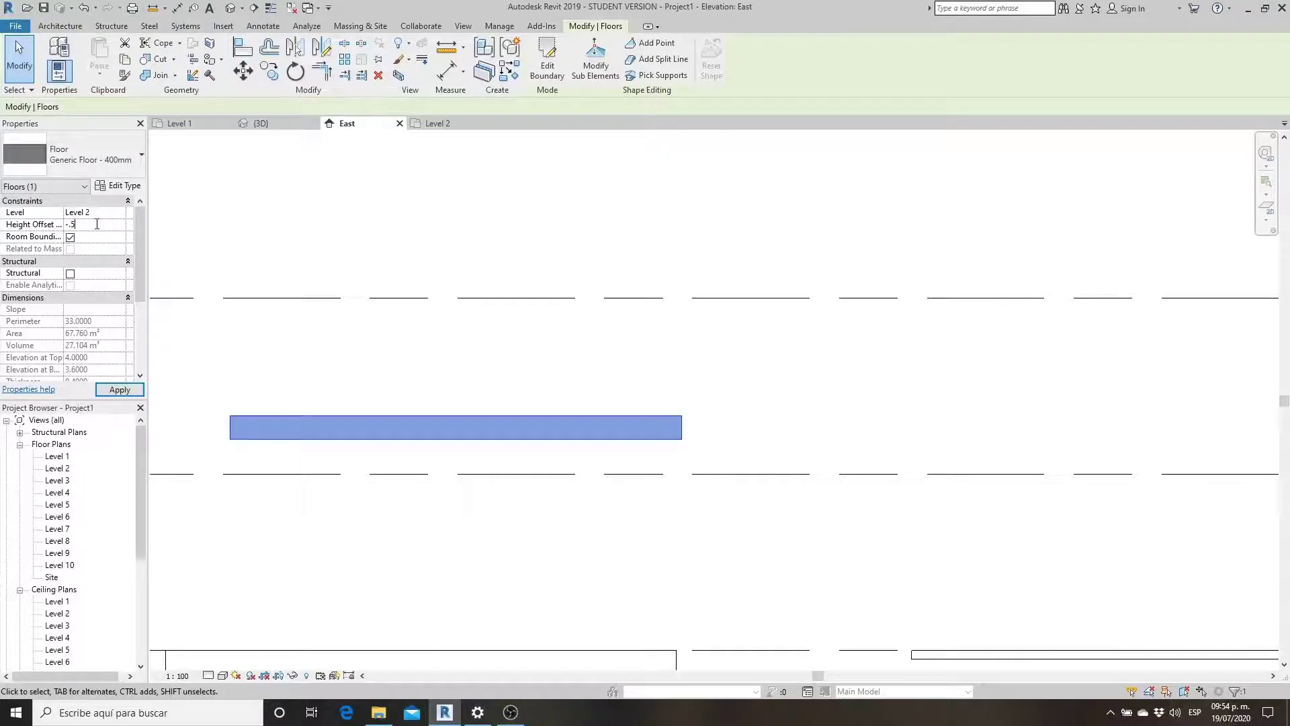
{"action": "key", "text": "Return"}
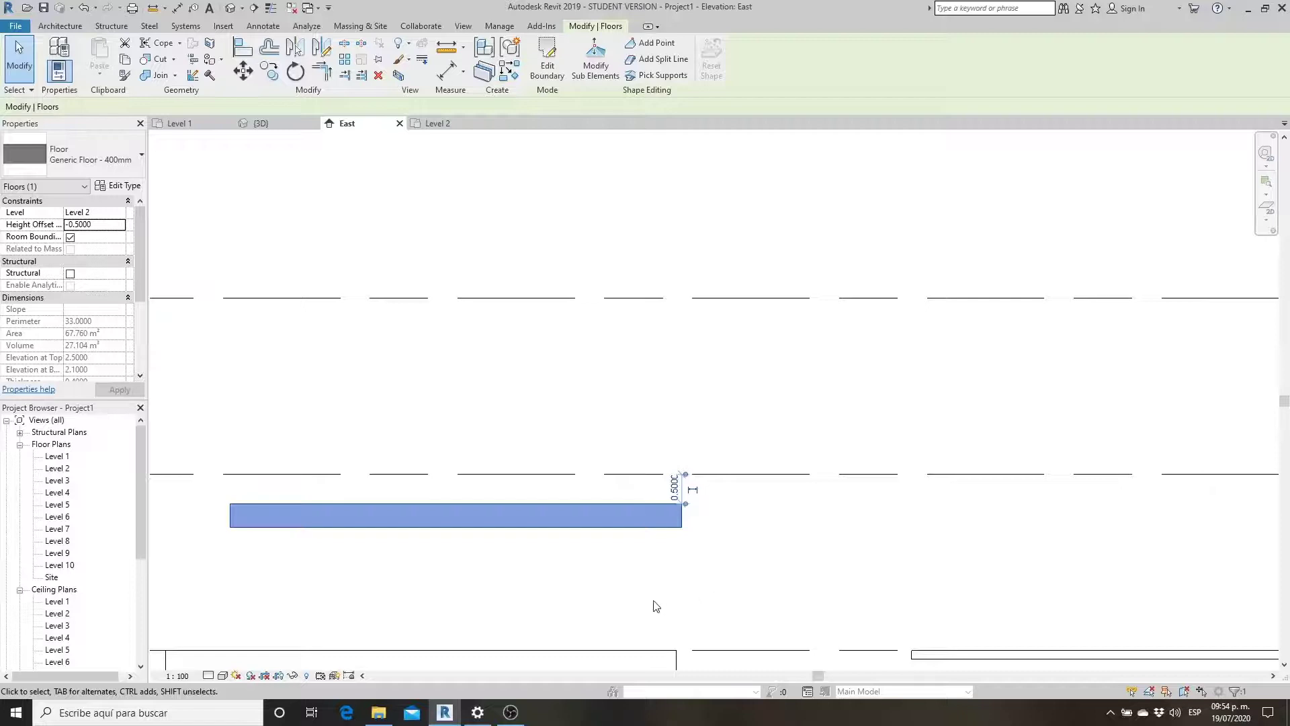
{"action": "left_click", "coordinate": [153, 8]}
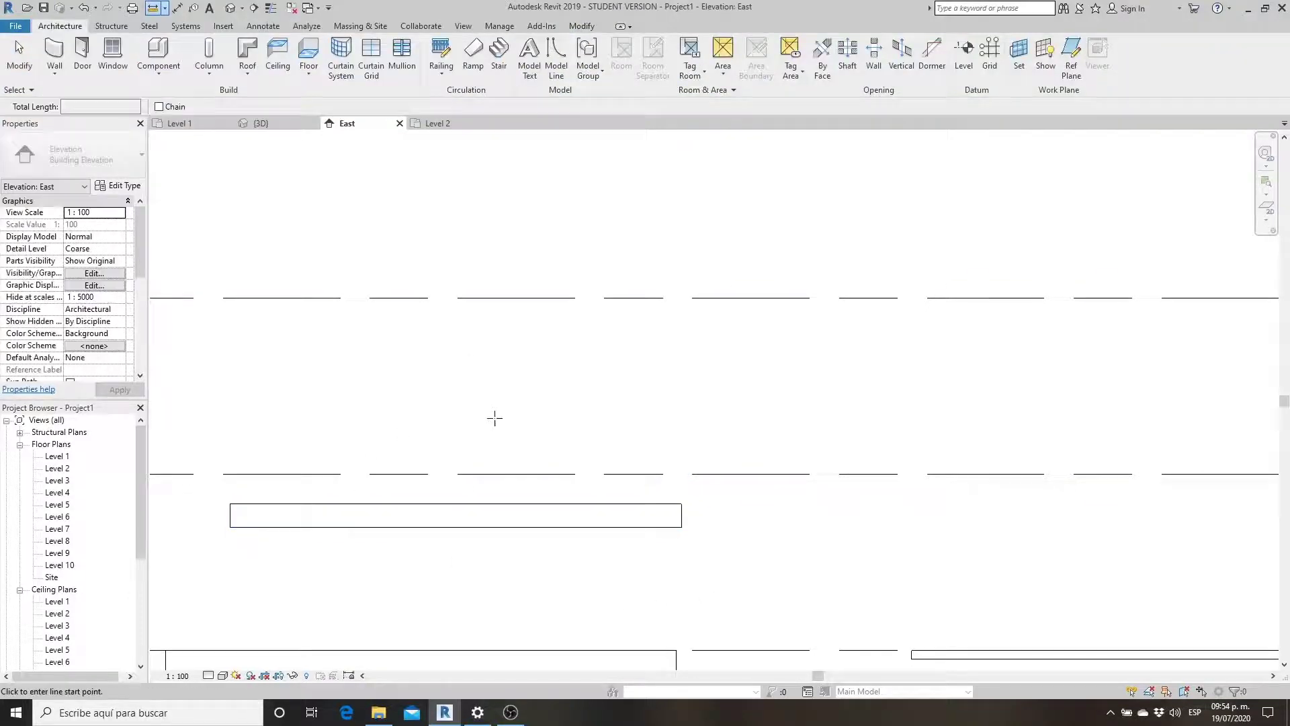
{"action": "left_click", "coordinate": [491, 502]}
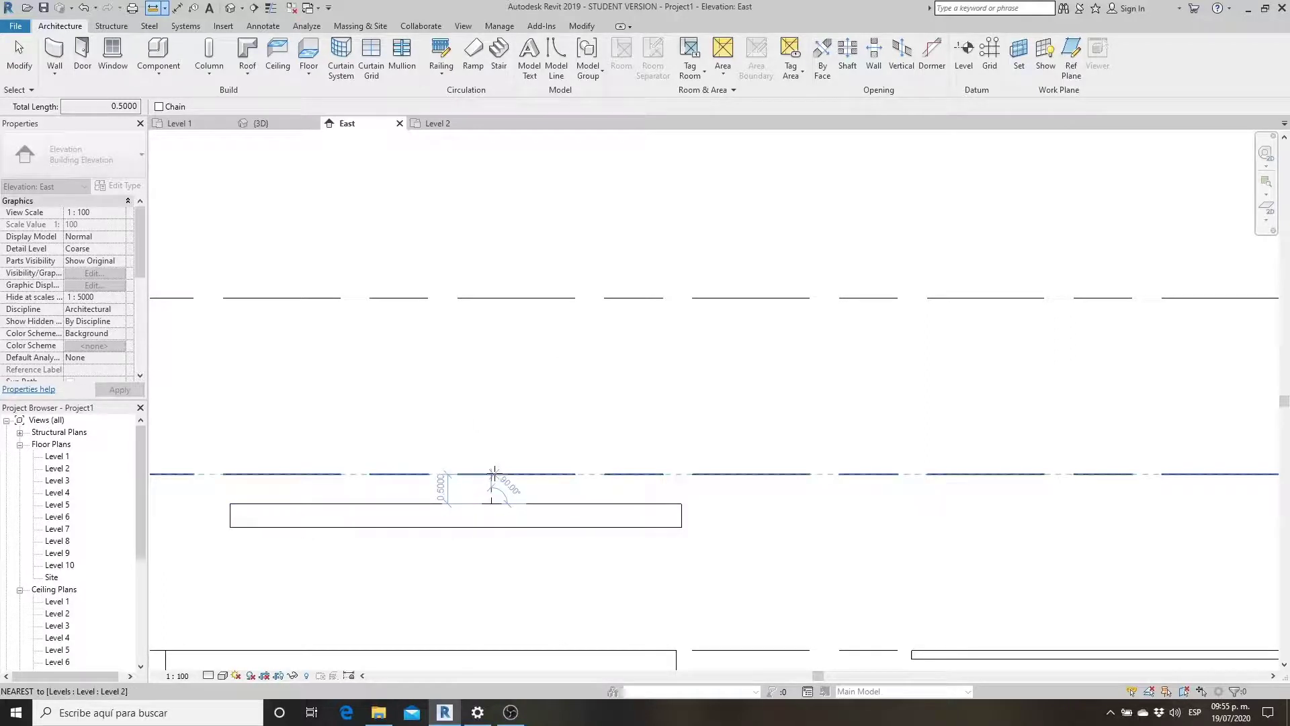
{"action": "key", "text": "Escape"}
{"action": "key", "text": "Escape"}
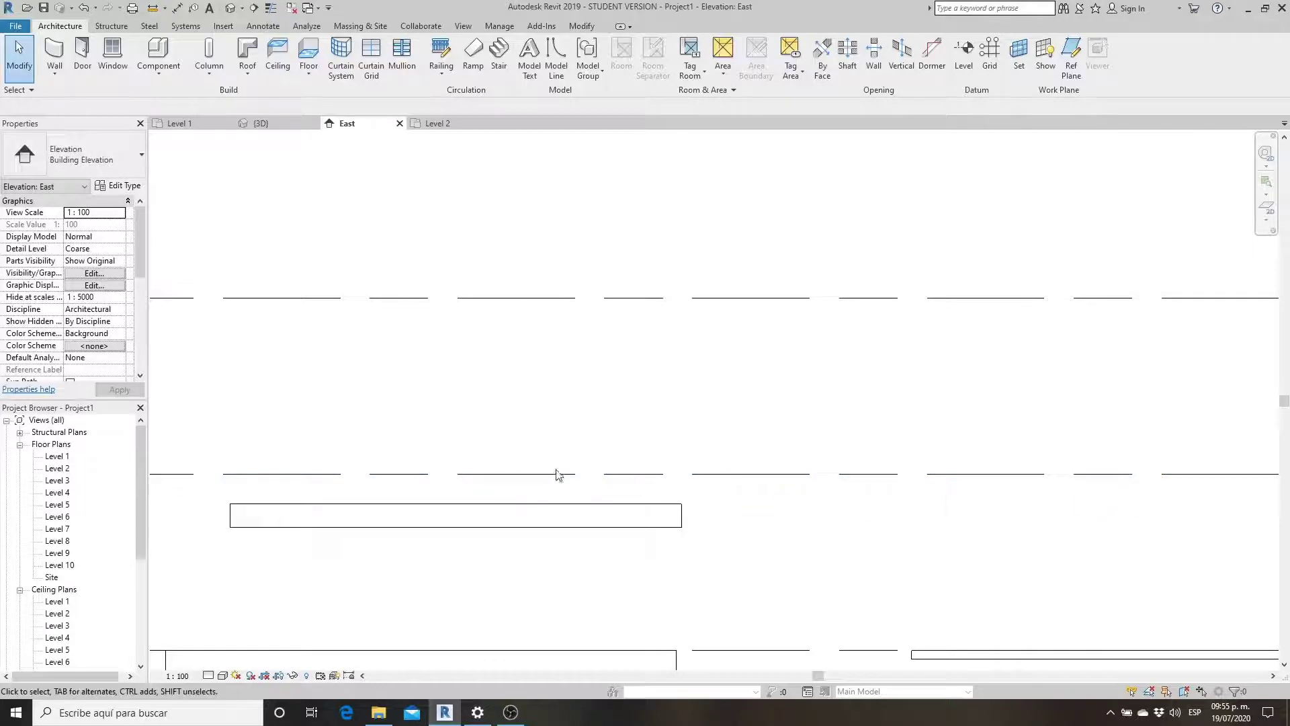
- Move the floor slab up onto the Level 2 line
{"action": "left_click", "coordinate": [586, 28]}
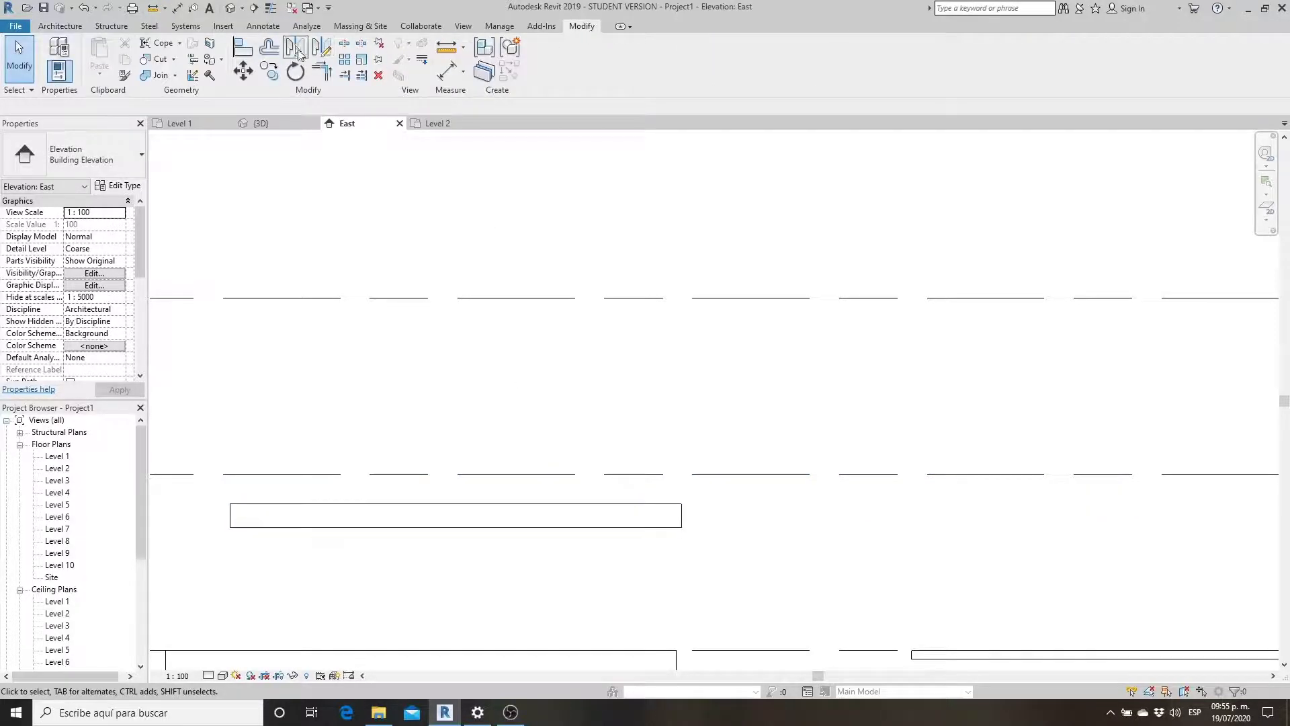
{"action": "left_click", "coordinate": [242, 69]}
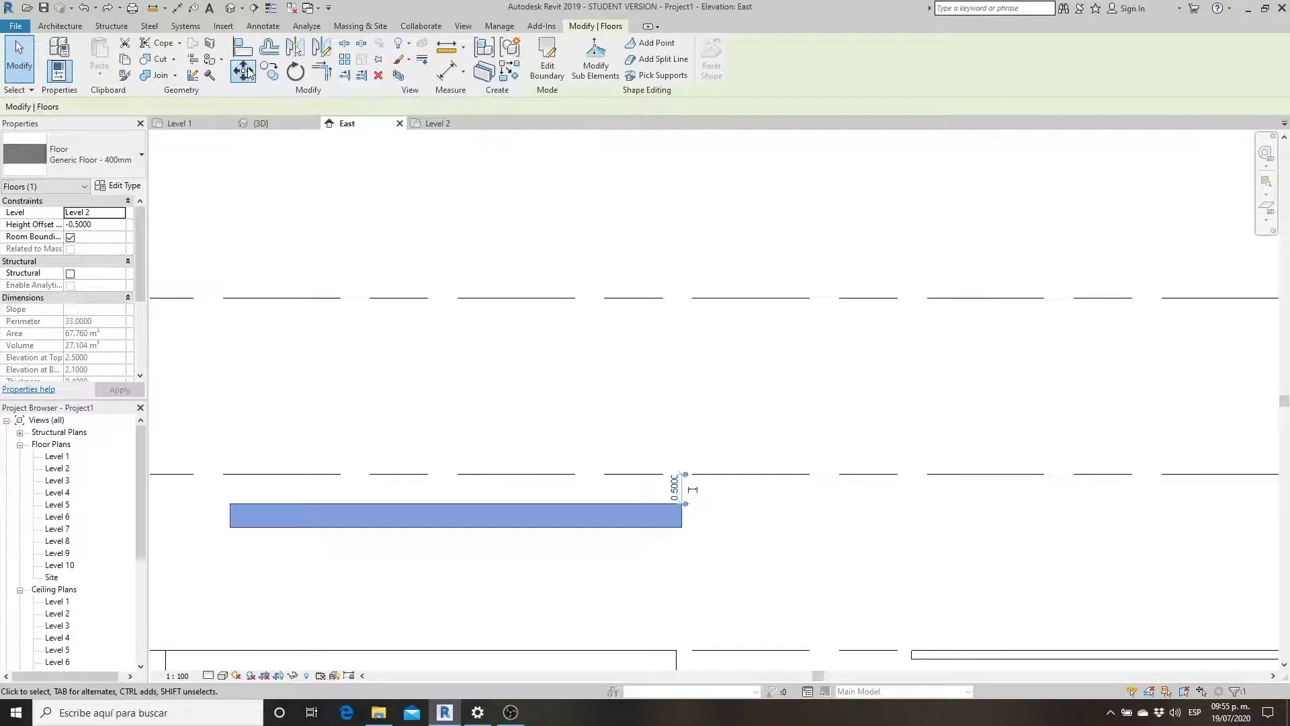
{"action": "left_click", "coordinate": [739, 525]}
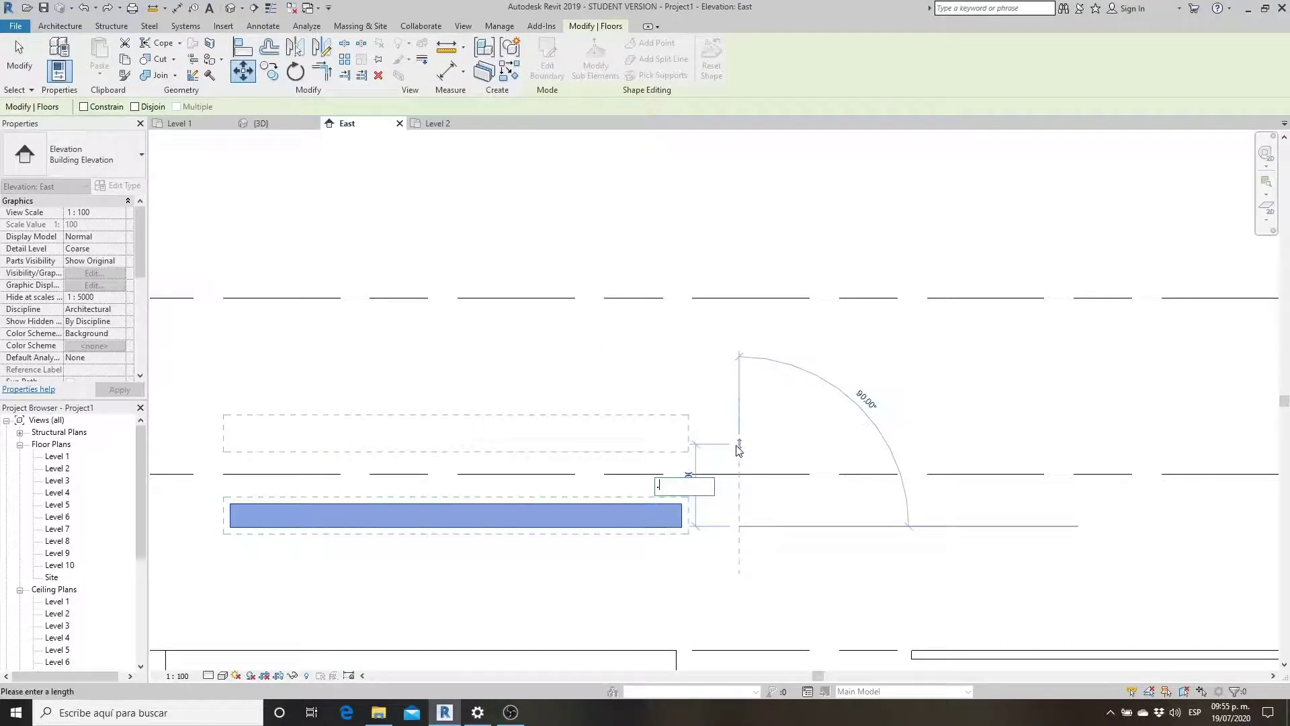
{"action": "left_click", "coordinate": [665, 482]}
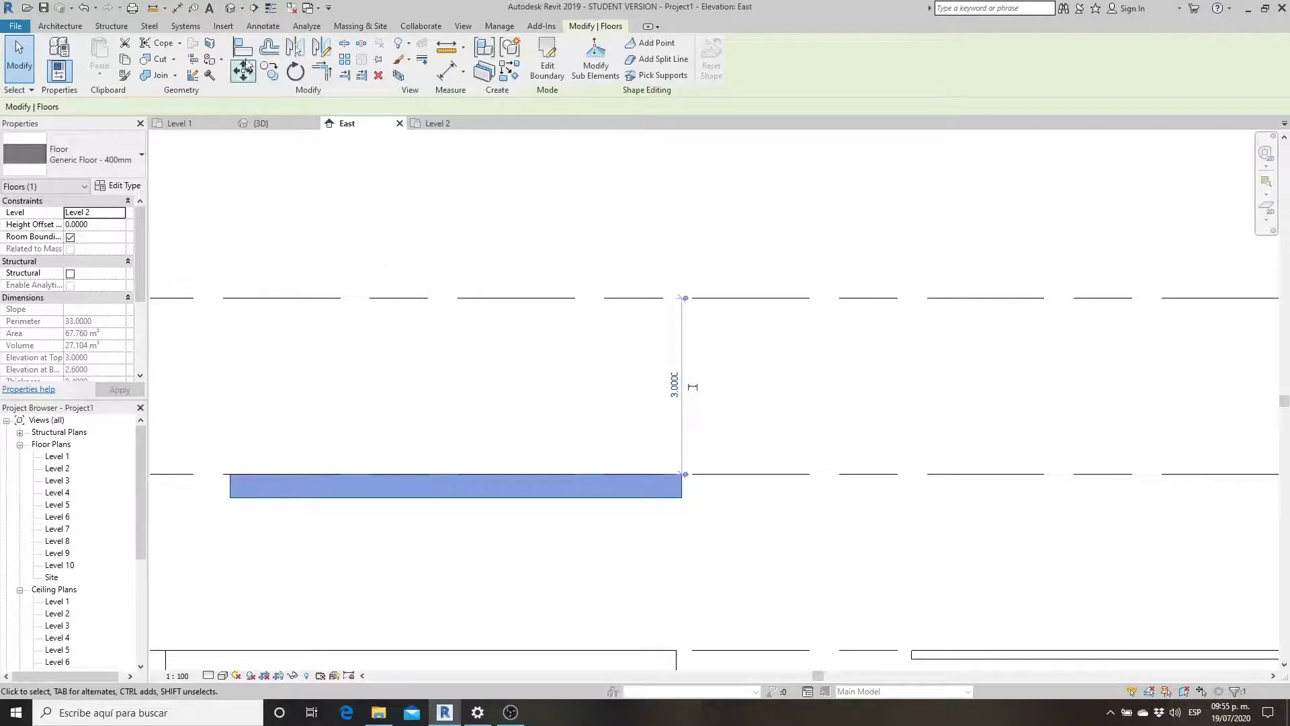
- Align each slab's edge to its level line with the Align tool
{"action": "left_click", "coordinate": [243, 47]}
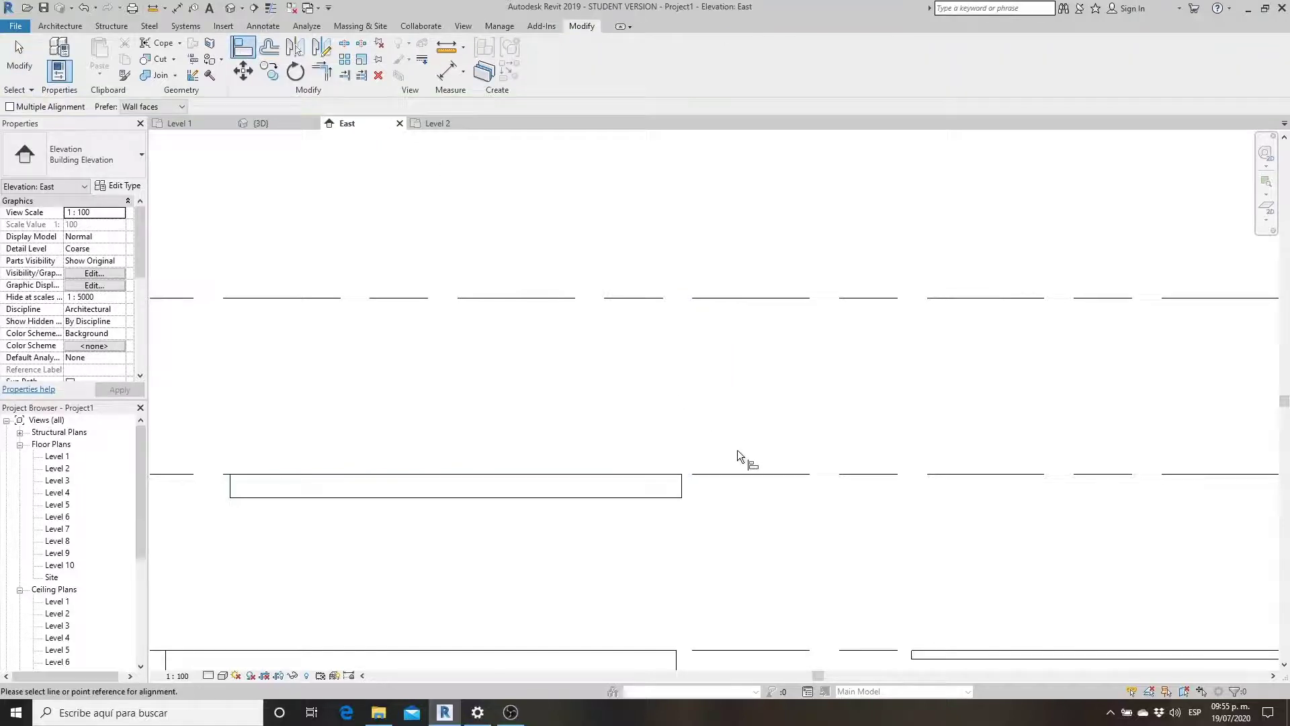
{"action": "left_click", "coordinate": [748, 473]}
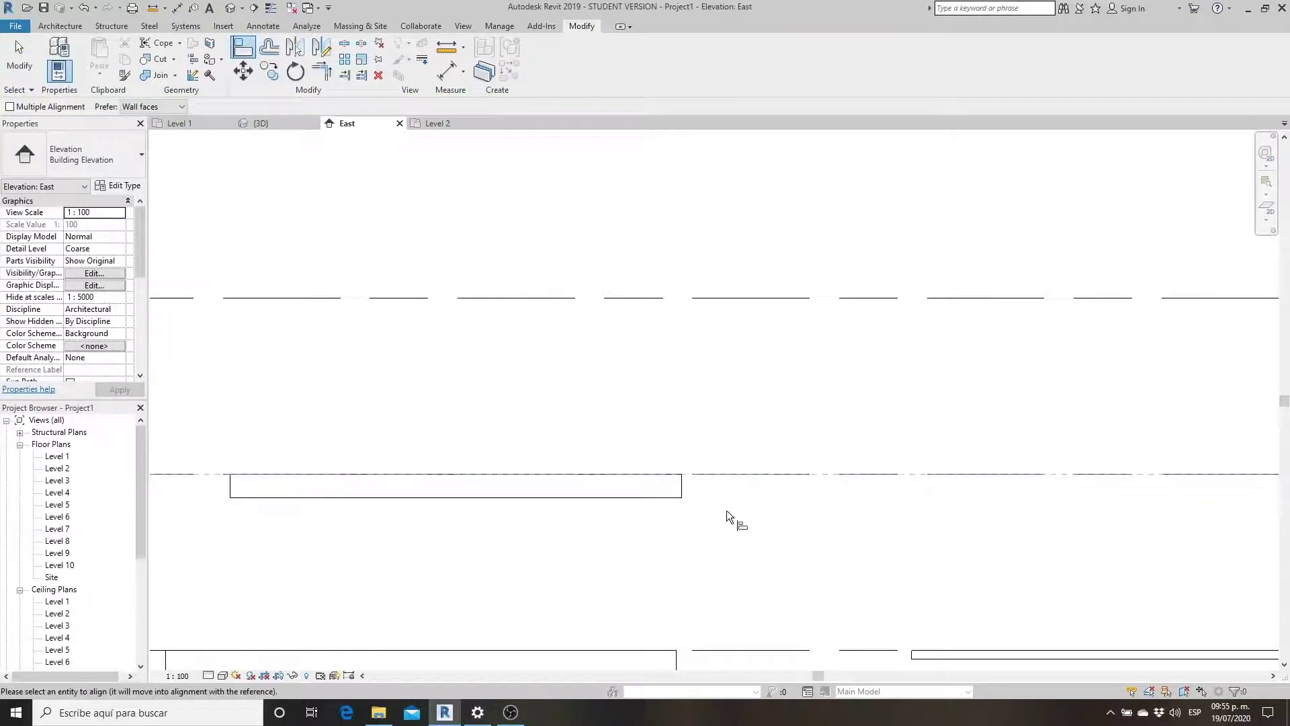
{"action": "left_click", "coordinate": [604, 498]}
{"action": "middle_click_drag", "start_coordinate": [604, 498], "coordinate": [642, 336]}
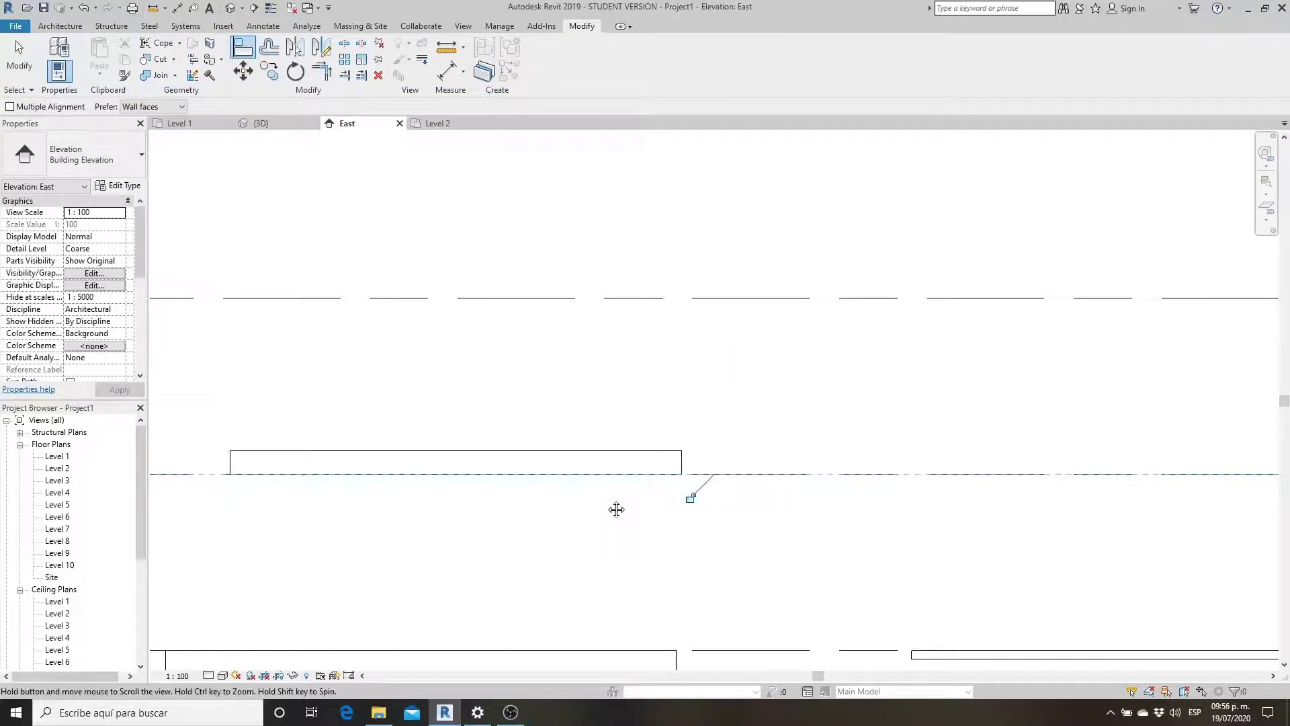
{"action": "left_click", "coordinate": [751, 484]}
{"action": "left_click", "coordinate": [660, 509]}
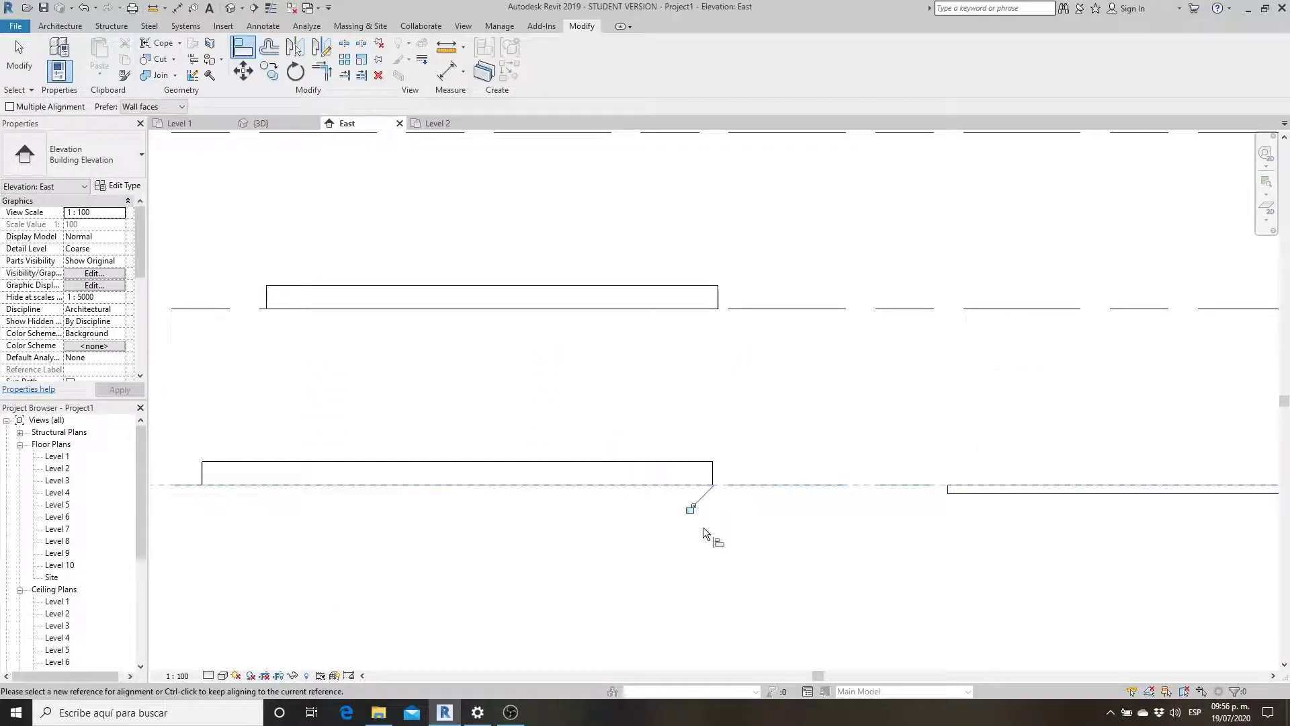
{"action": "left_click", "coordinate": [768, 486]}
{"action": "left_click", "coordinate": [673, 460]}
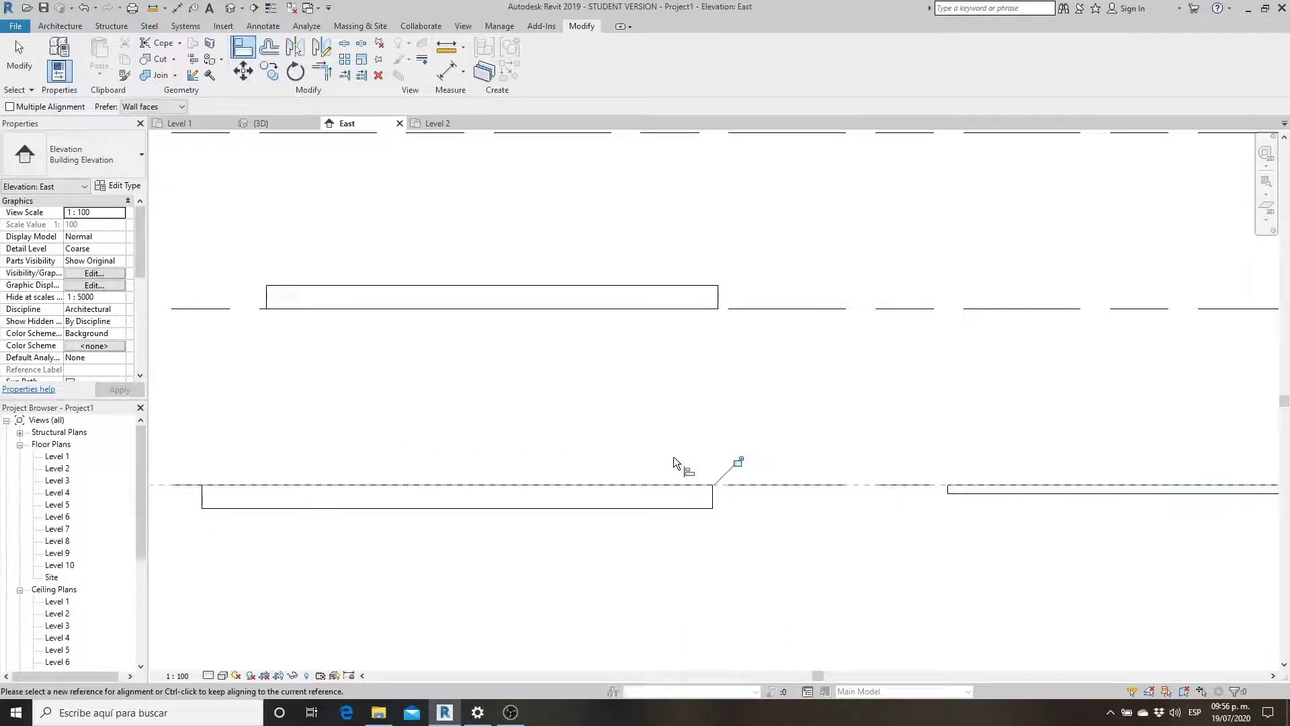
{"action": "key", "text": "Escape"}
{"action": "key", "text": "Escape"}
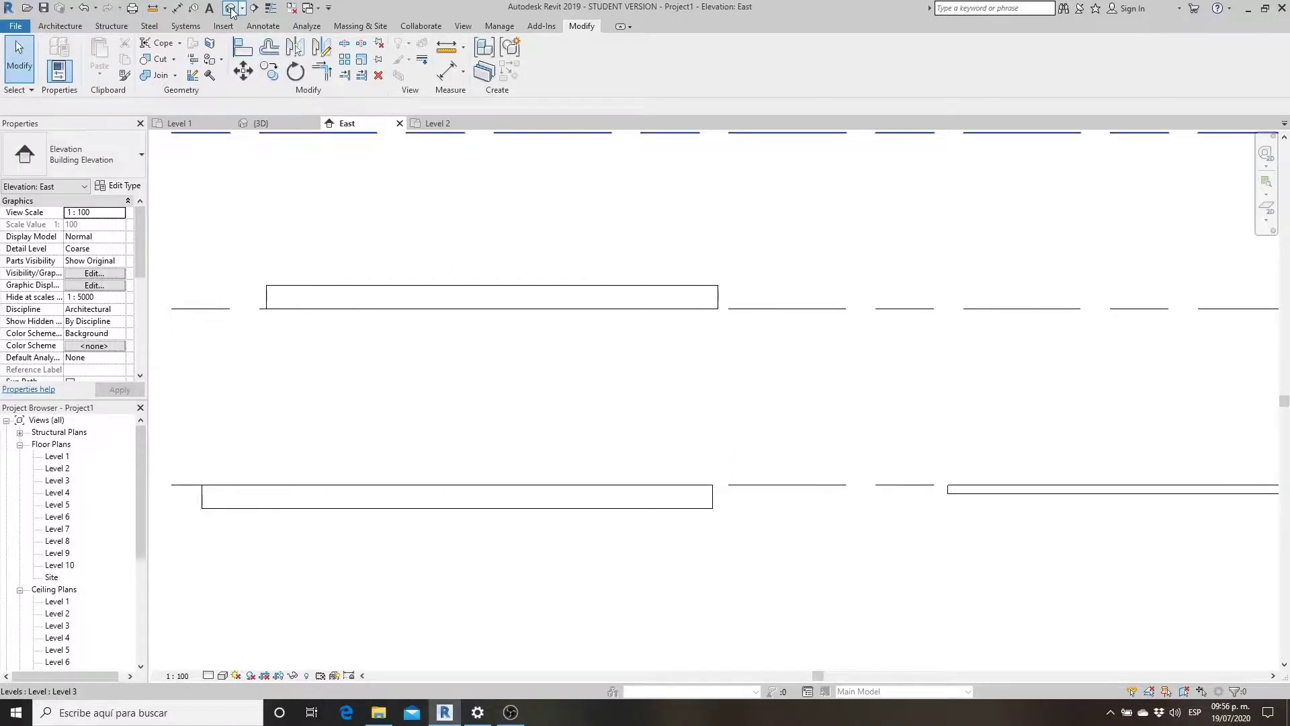
- Crossing-select and delete all floor slabs in the 3D view, then reopen the Level 1 plan
{"action": "left_click", "coordinate": [232, 9]}
{"action": "middle_click_drag", "start_coordinate": [605, 538], "coordinate": [652, 618], "text": "shift"}
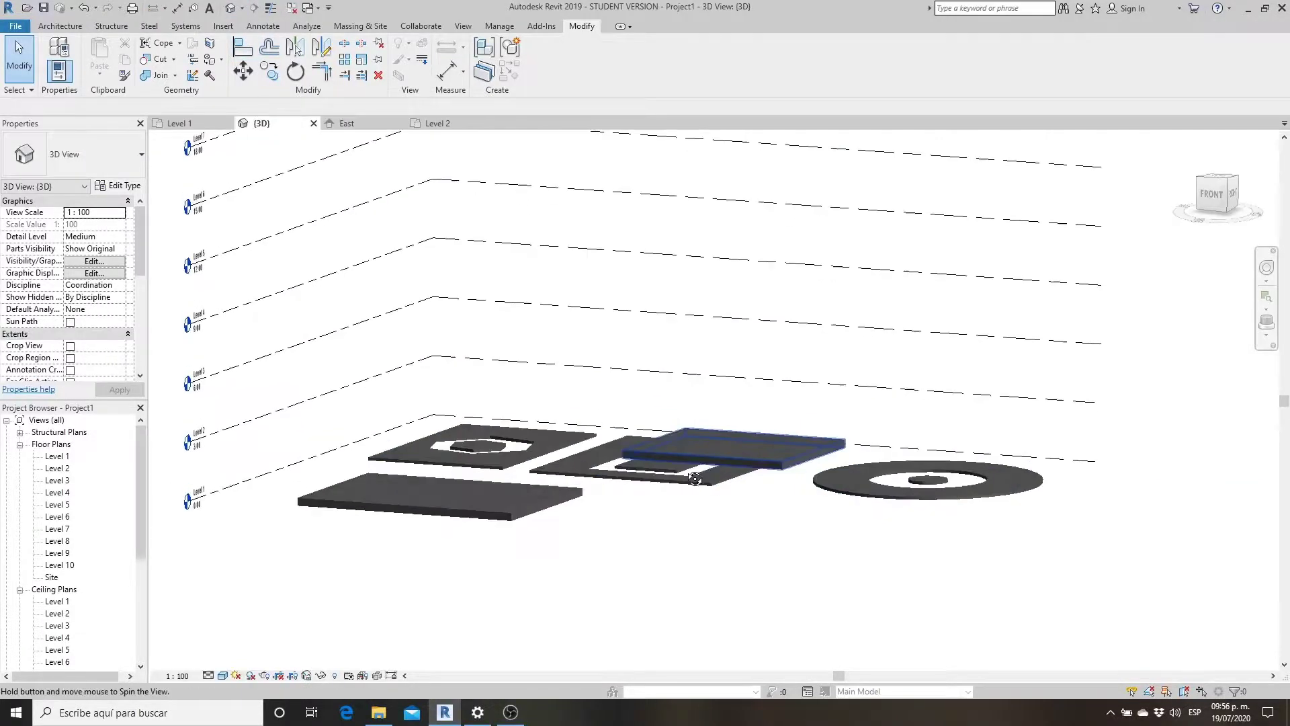
{"action": "left_click_drag", "start_coordinate": [785, 617], "coordinate": [543, 452]}
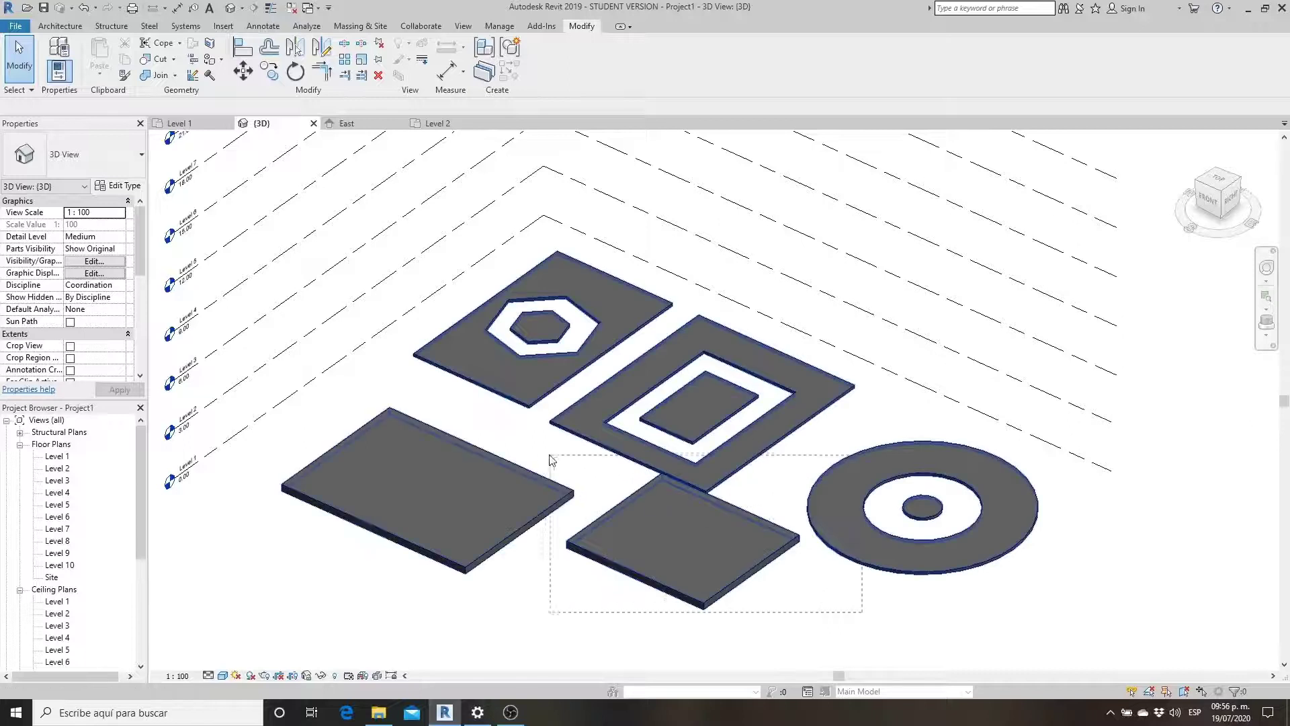
{"action": "key", "text": "Delete"}
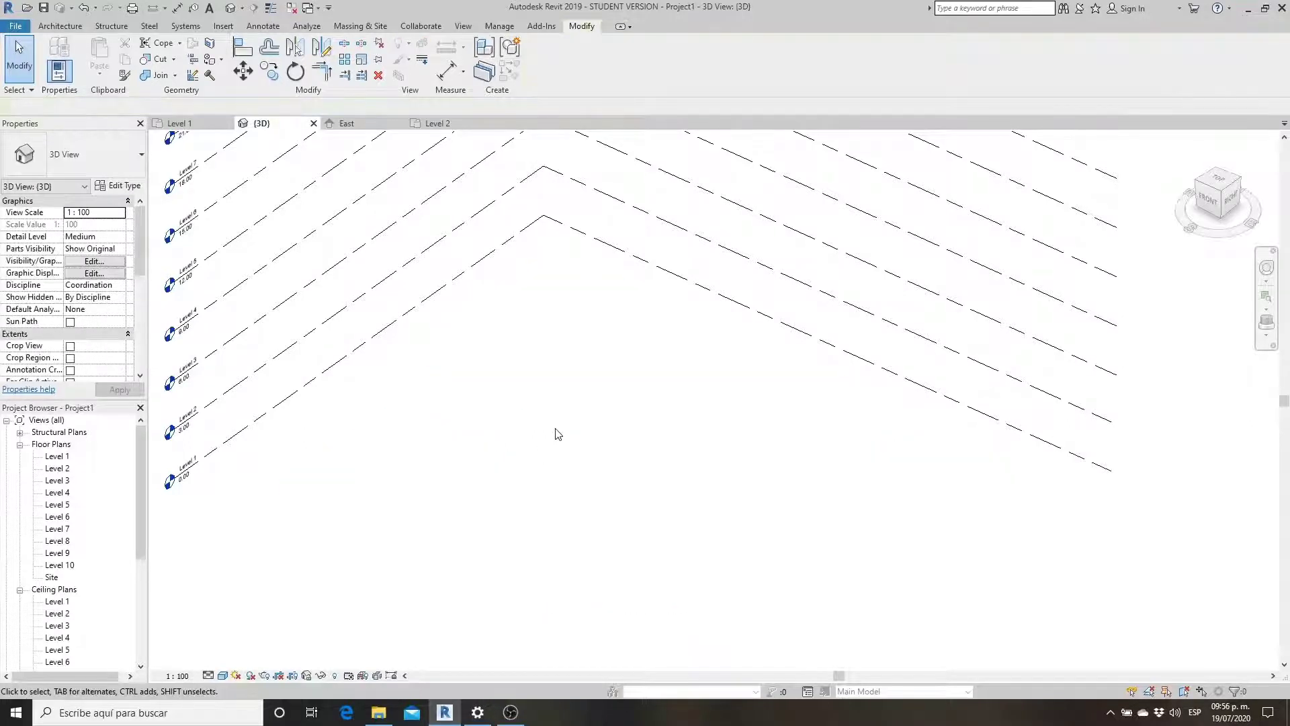
{"action": "double_click", "coordinate": [56, 459]}
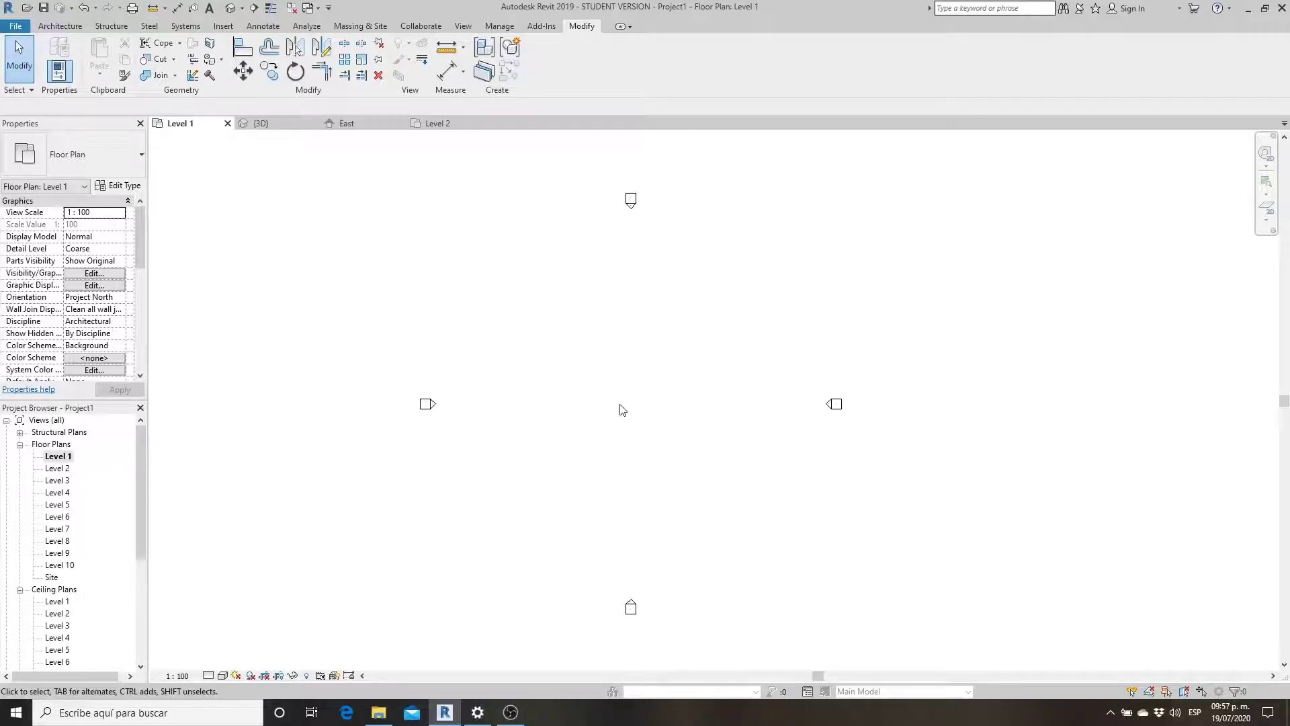
- Start a new floor and sketch a 28-unit slanted side plus the top edge
{"action": "left_click", "coordinate": [71, 27]}
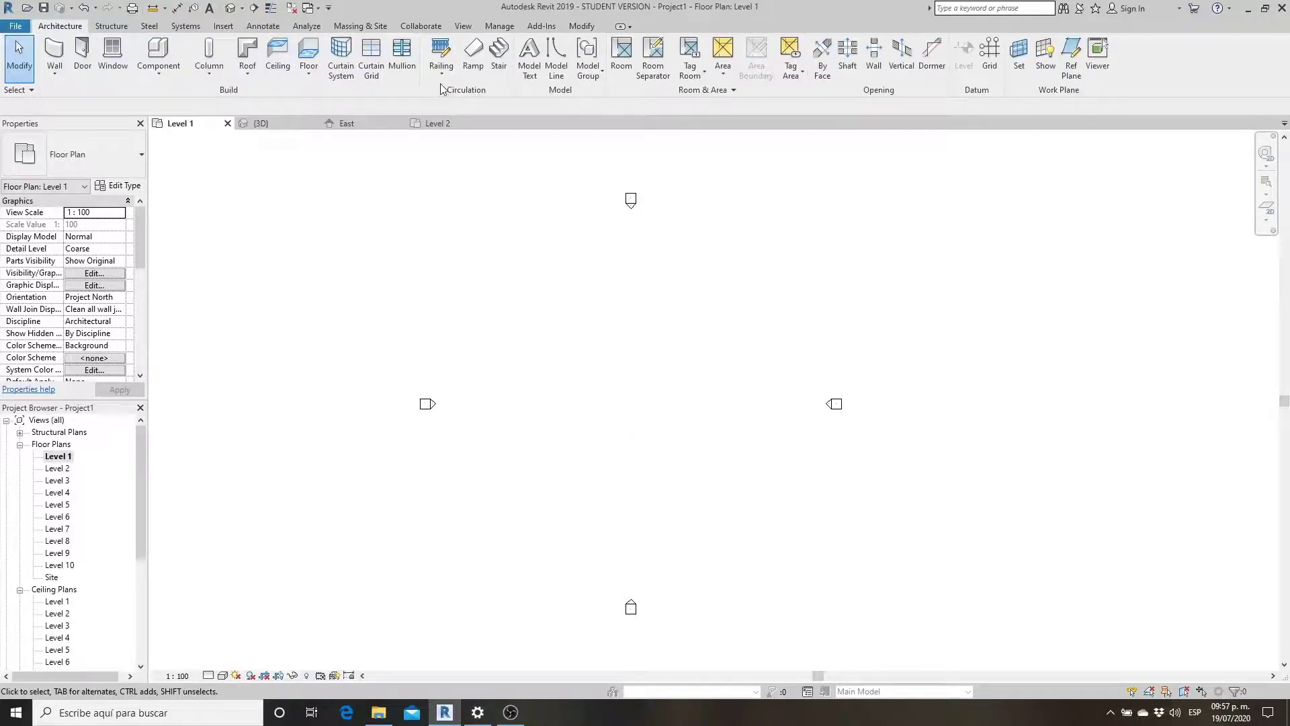
{"action": "left_click", "coordinate": [308, 51]}
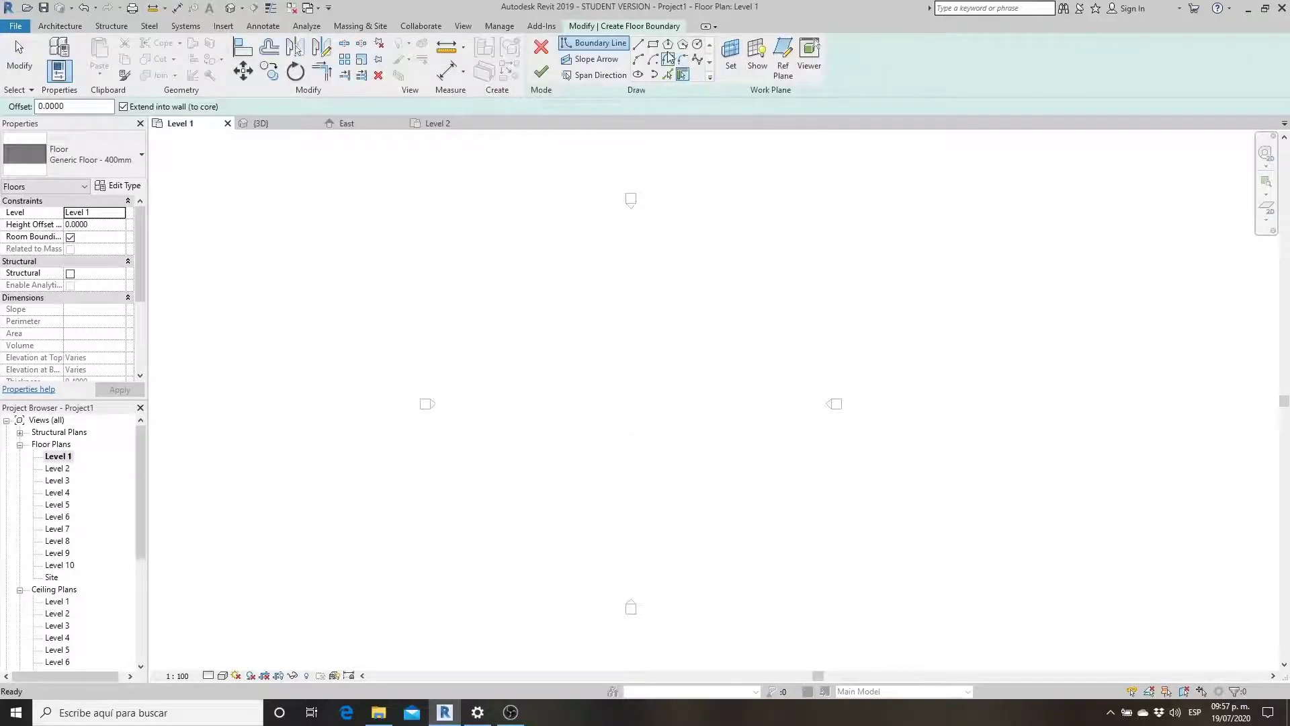
{"action": "left_click", "coordinate": [638, 45]}
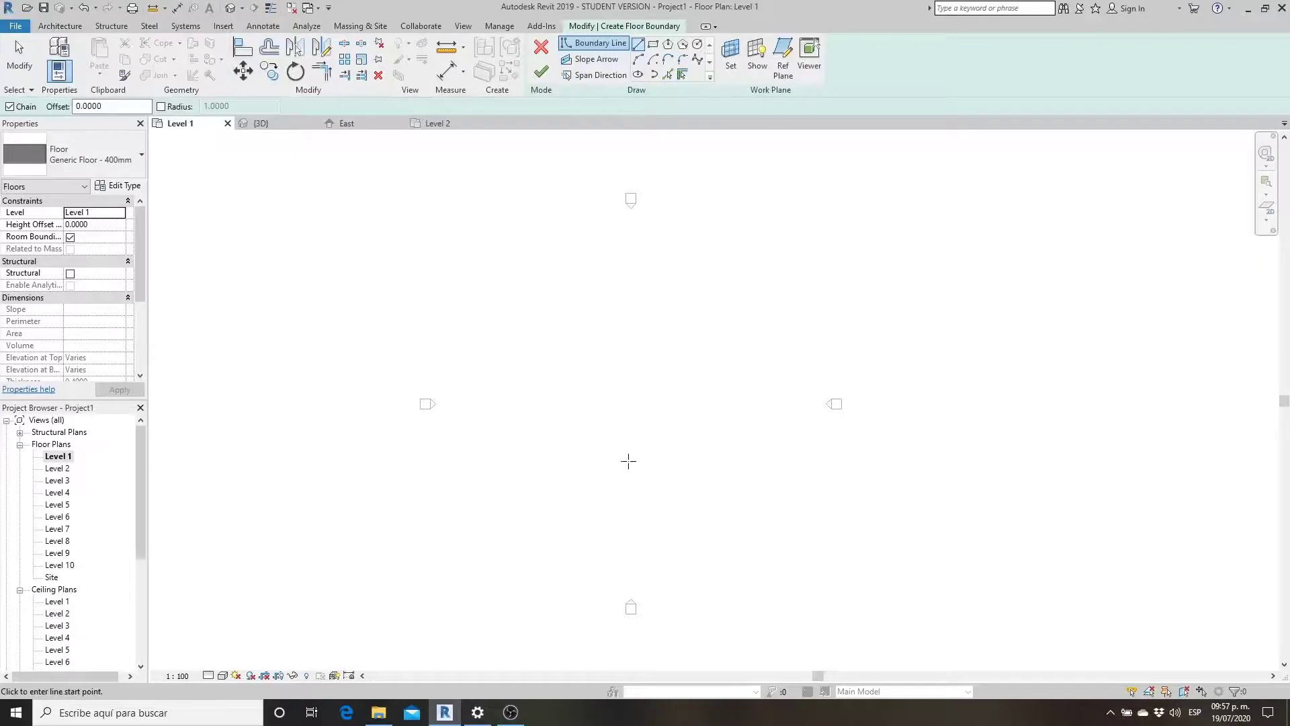
{"action": "left_click", "coordinate": [627, 490]}
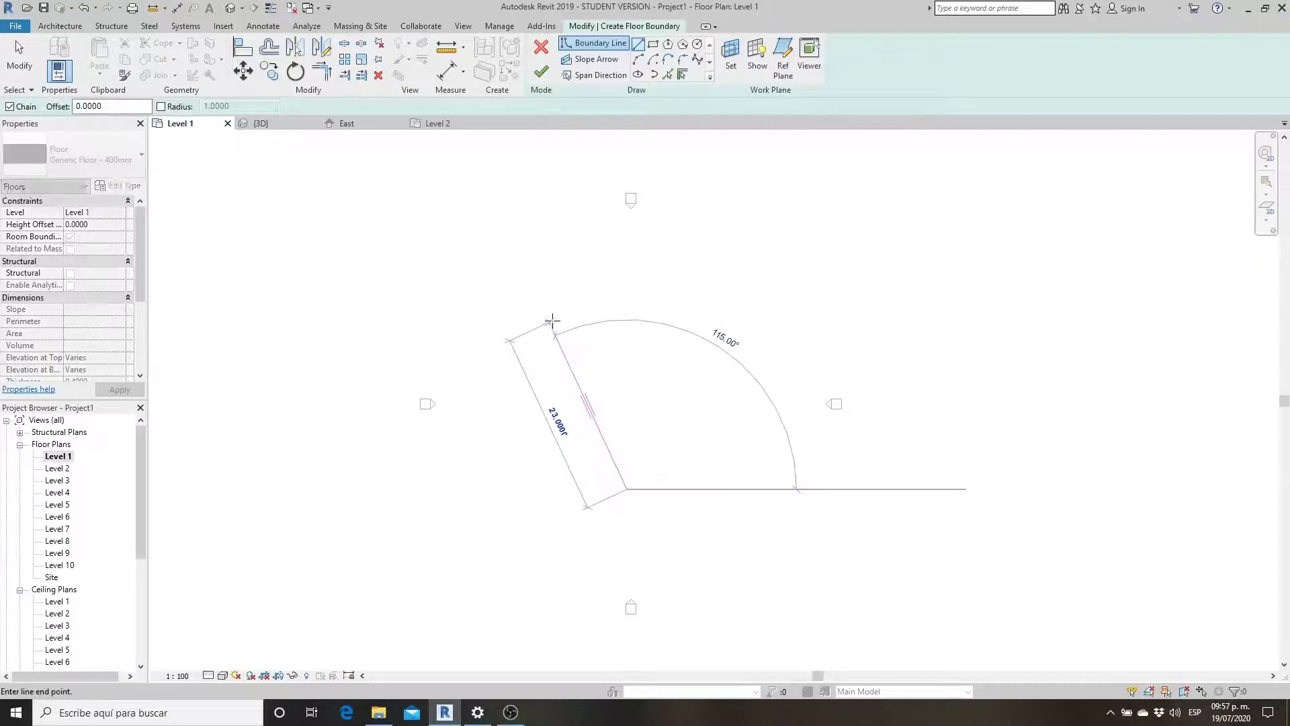
{"action": "left_click", "coordinate": [550, 278]}
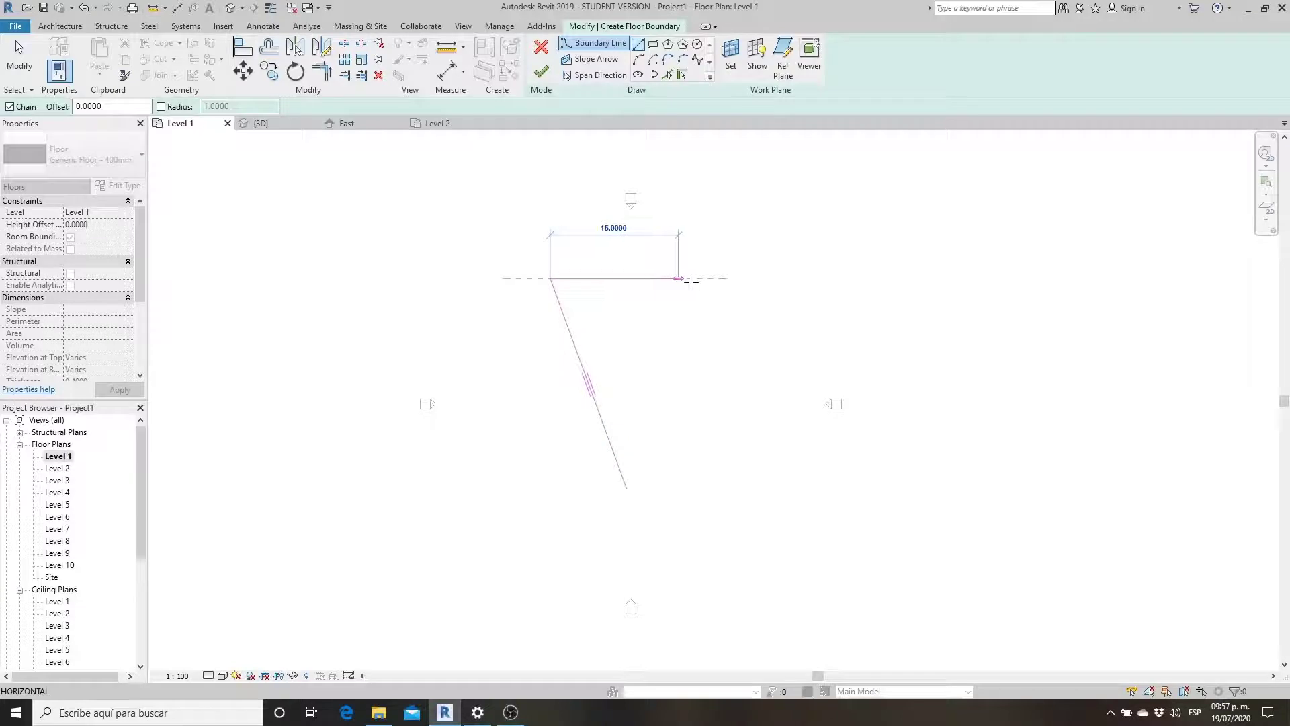
{"action": "left_click", "coordinate": [717, 281]}
{"action": "key", "text": "Escape"}
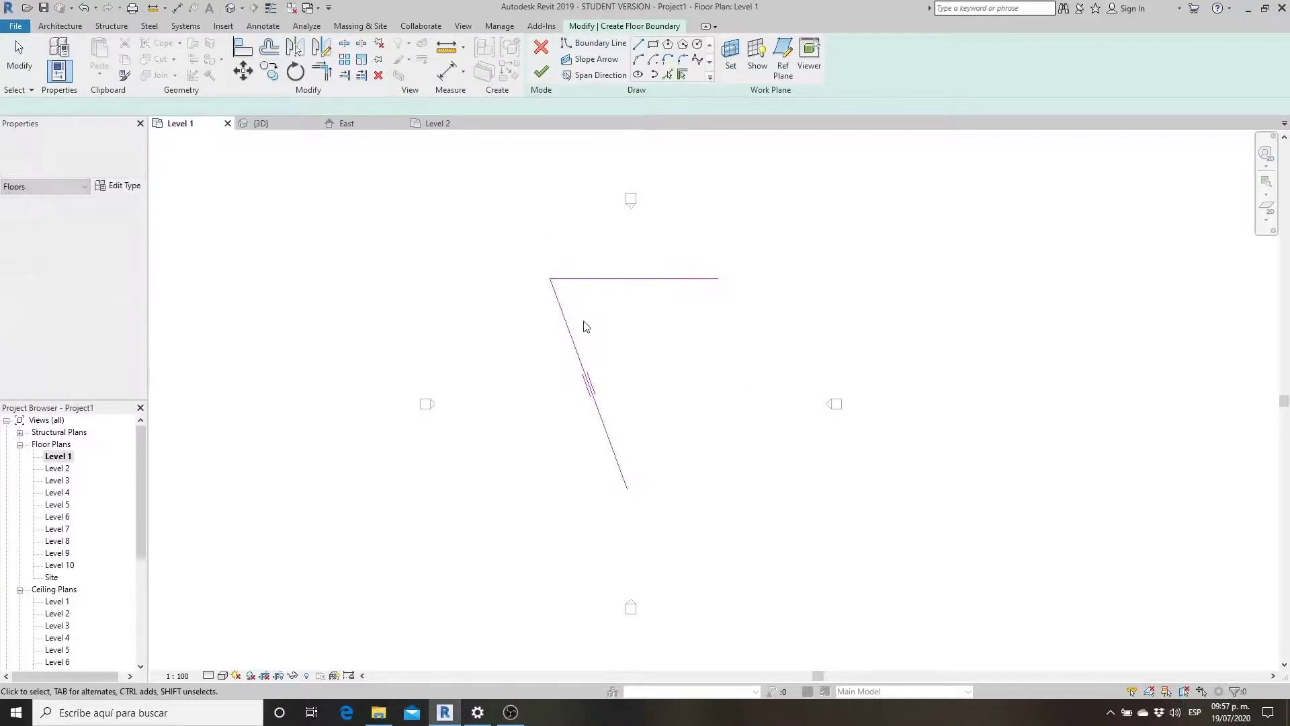
{"action": "key", "text": "Escape"}
- Mirror the slanted side about a vertical axis to form the V outline
{"action": "left_click", "coordinate": [577, 349]}
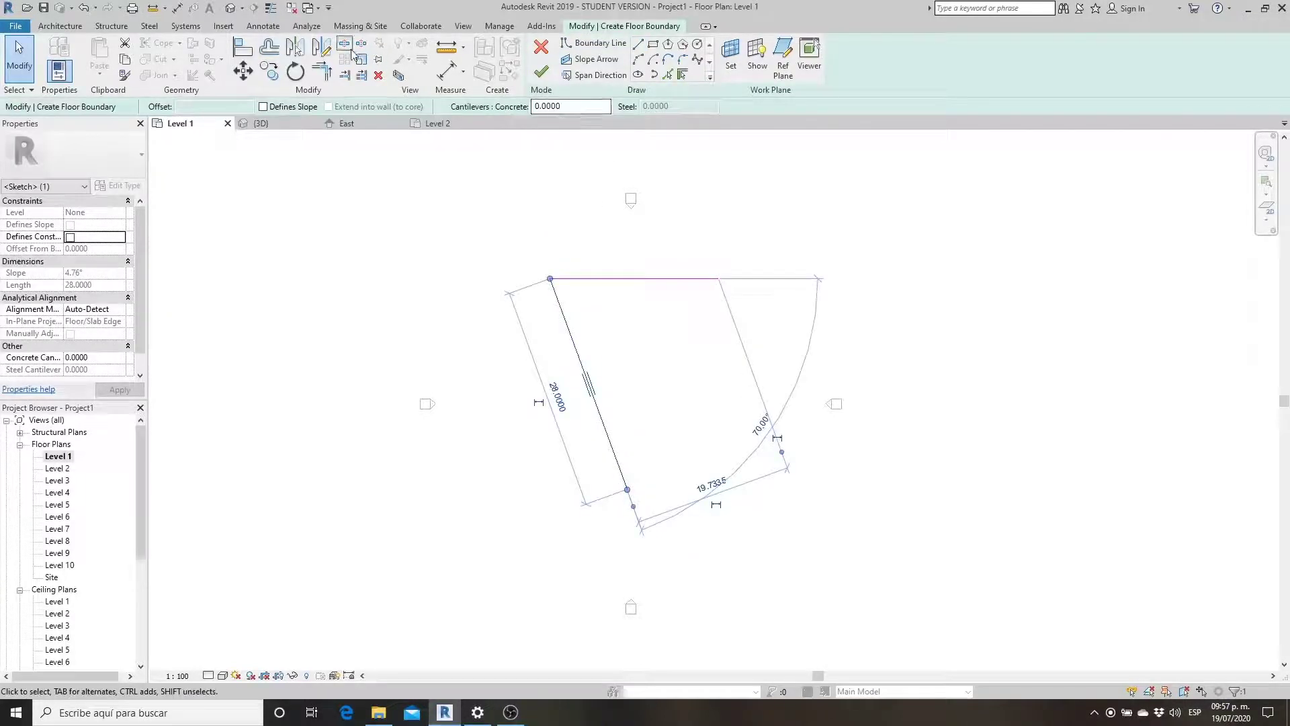
{"action": "left_click", "coordinate": [321, 51]}
{"action": "left_click", "coordinate": [627, 278]}
{"action": "left_click", "coordinate": [635, 538]}
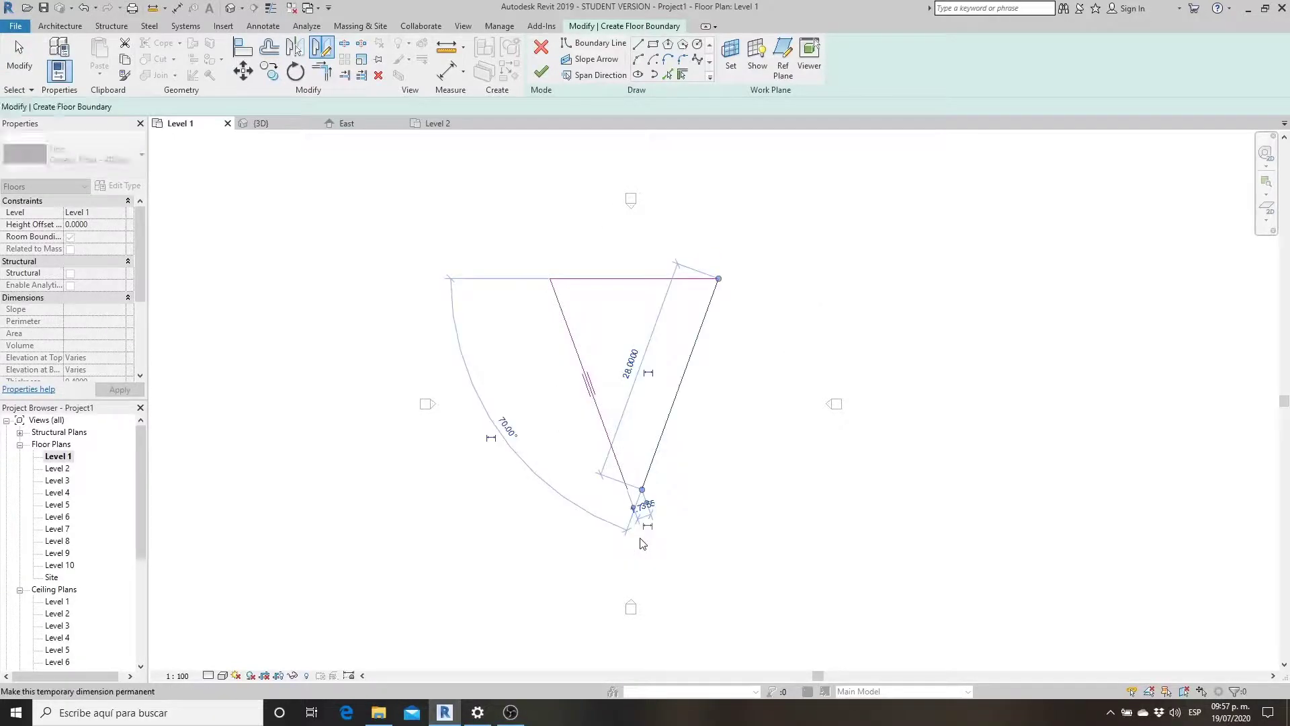
{"action": "scroll", "coordinate": [652, 536], "scroll_direction": "up", "scroll_amount": 4}
{"action": "middle_click_drag", "start_coordinate": [649, 471], "coordinate": [640, 543]}
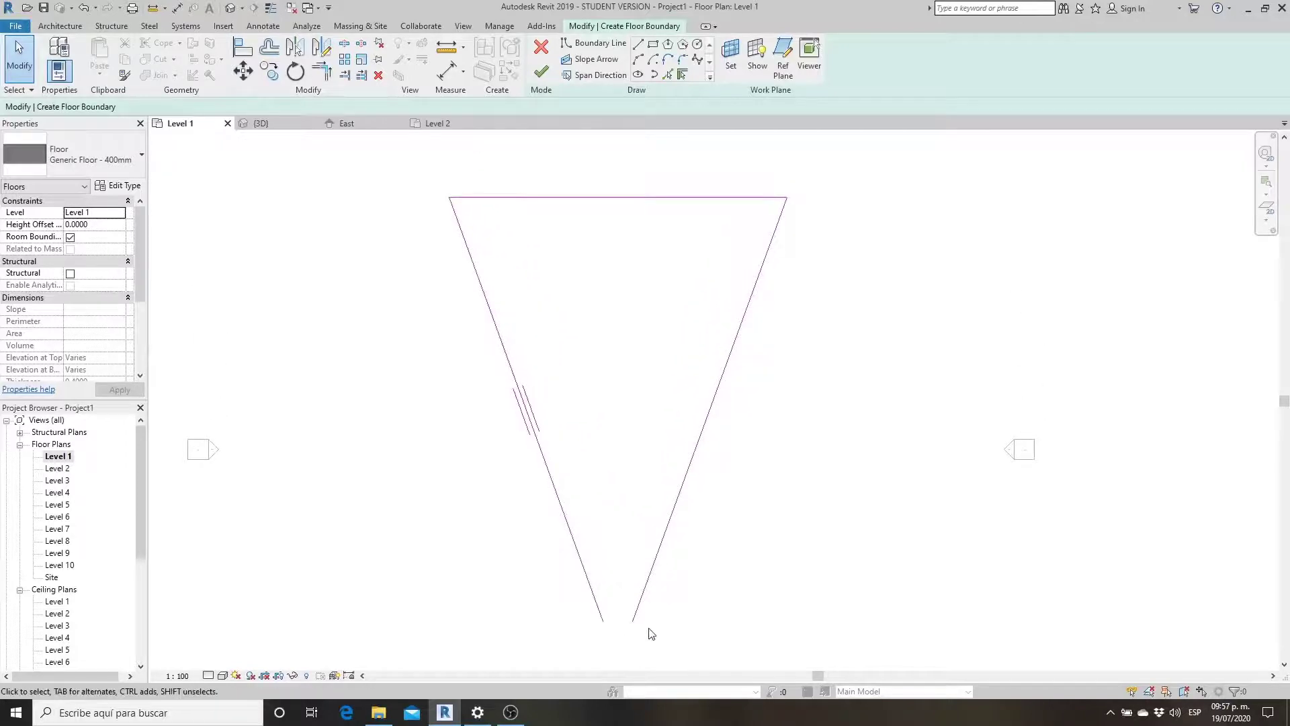
- Round the bottom and top-left corners of the outline with arcs
{"action": "left_click", "coordinate": [639, 60]}
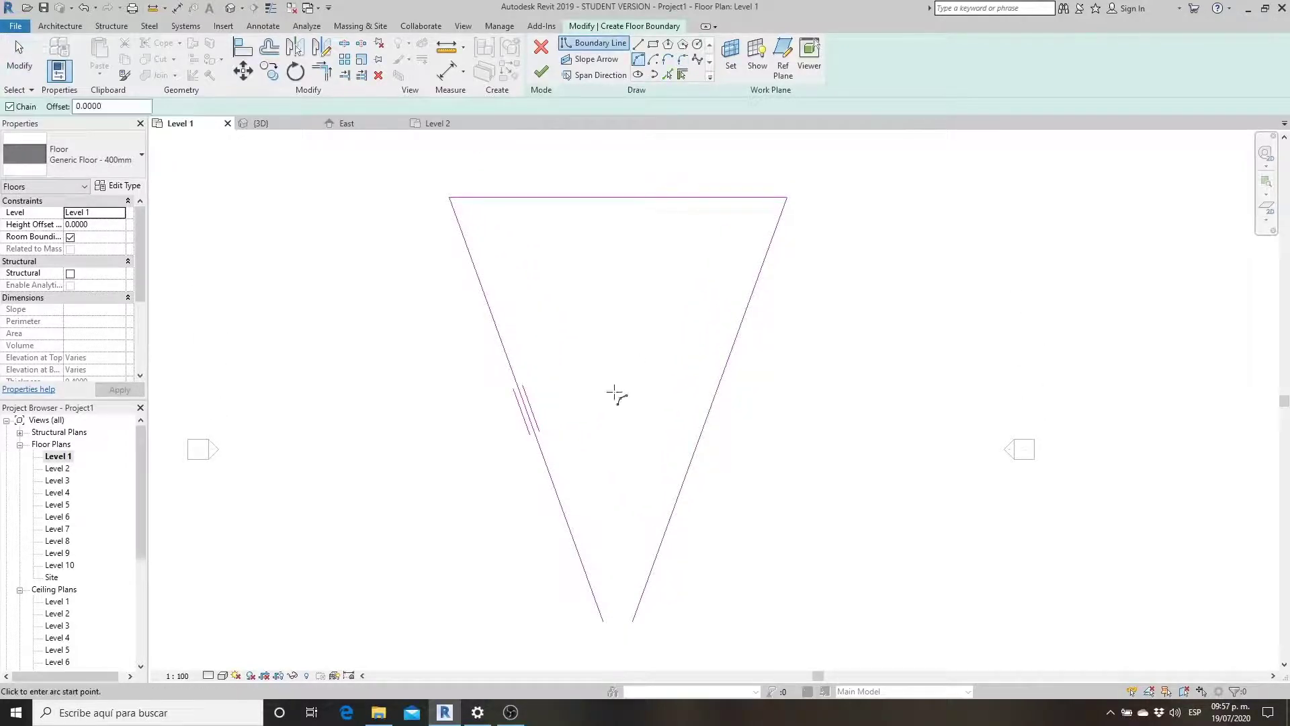
{"action": "left_click", "coordinate": [587, 577]}
{"action": "left_click", "coordinate": [649, 578]}
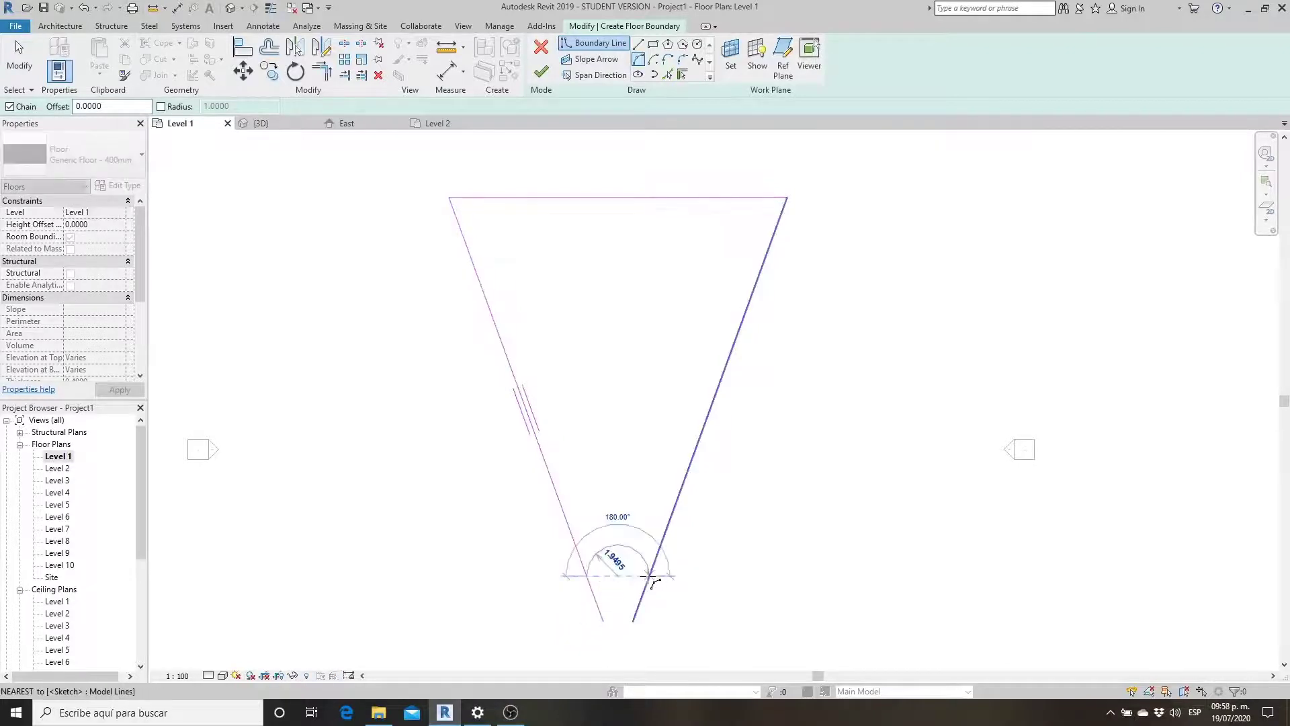
{"action": "left_click", "coordinate": [617, 597]}
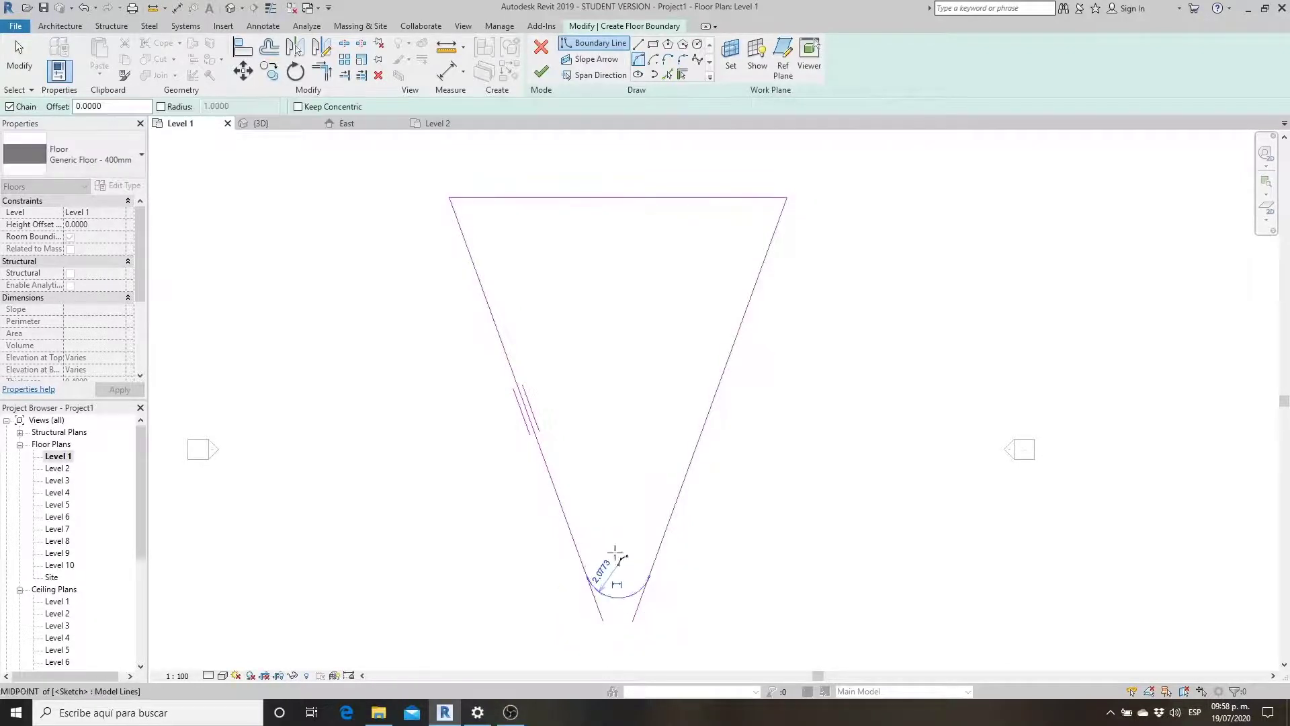
{"action": "left_click", "coordinate": [465, 240]}
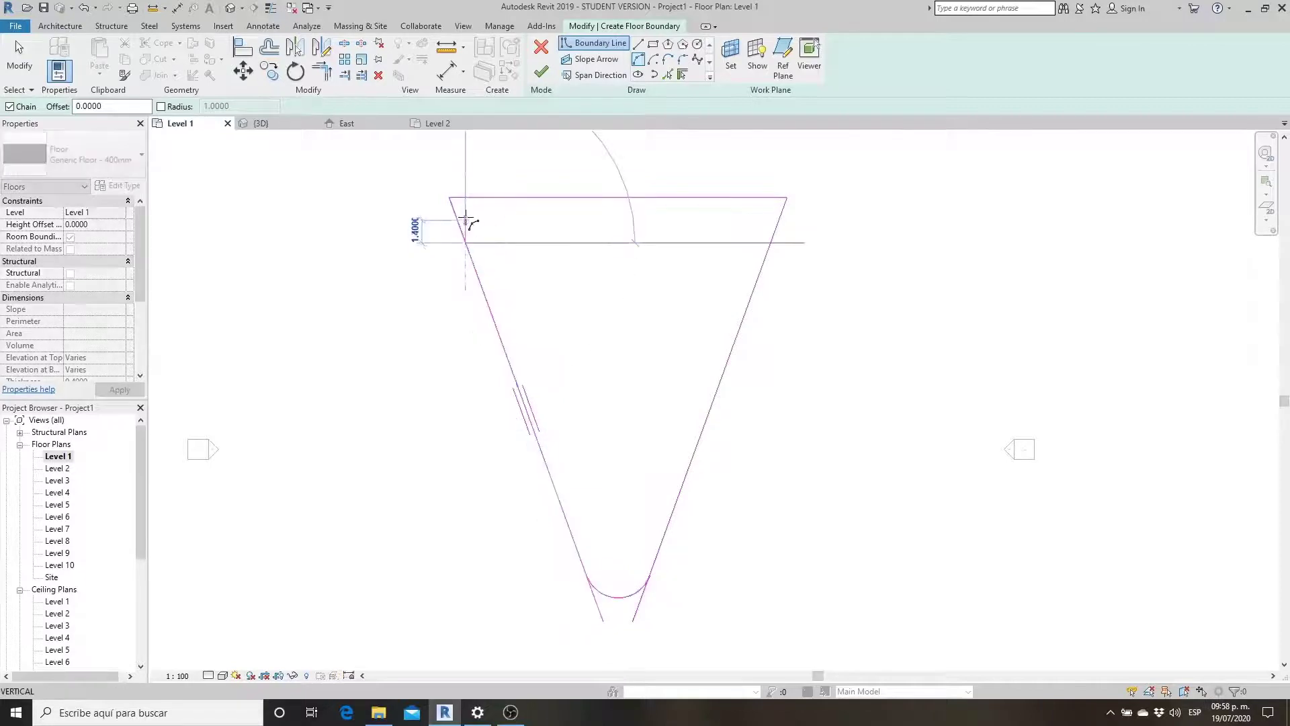
{"action": "left_click", "coordinate": [496, 198]}
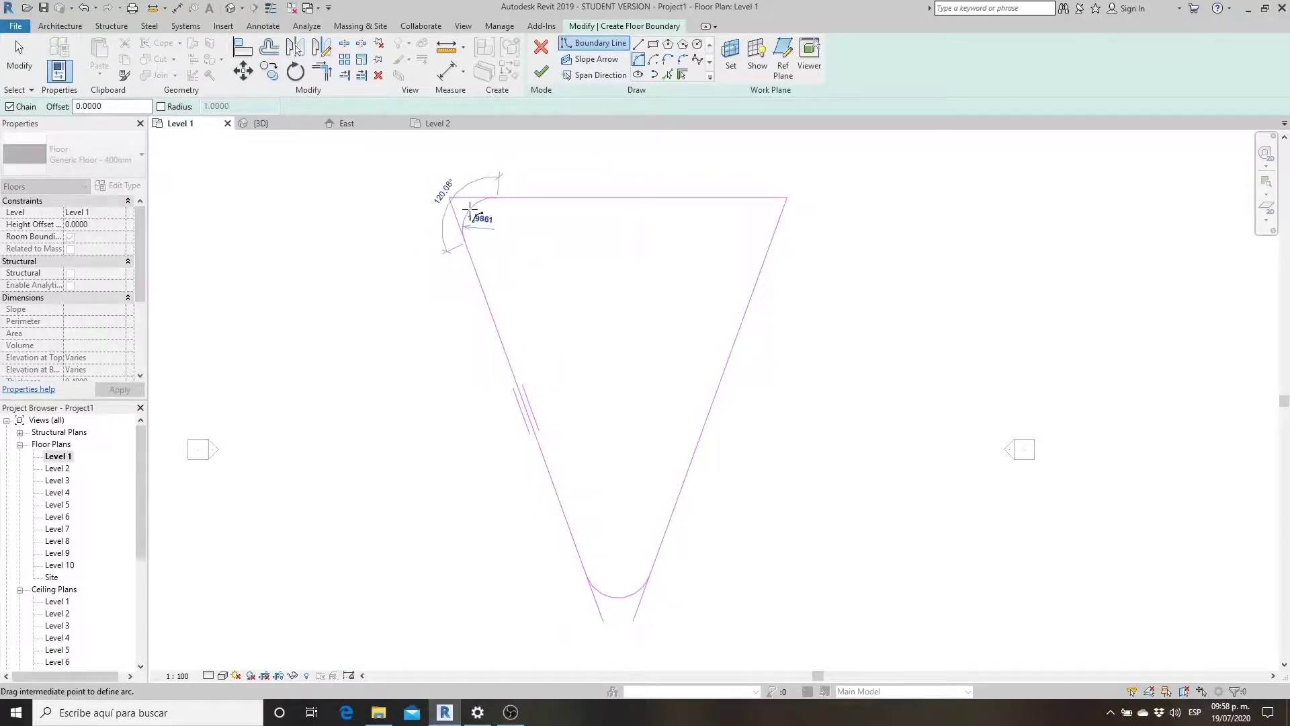
{"action": "left_click", "coordinate": [470, 212]}
{"action": "key", "text": "Escape"}
- Mirror the top-left arc onto the top-right corner using DM
{"action": "left_click", "coordinate": [471, 212]}
{"action": "key", "text": "d"}
{"action": "key", "text": "m"}
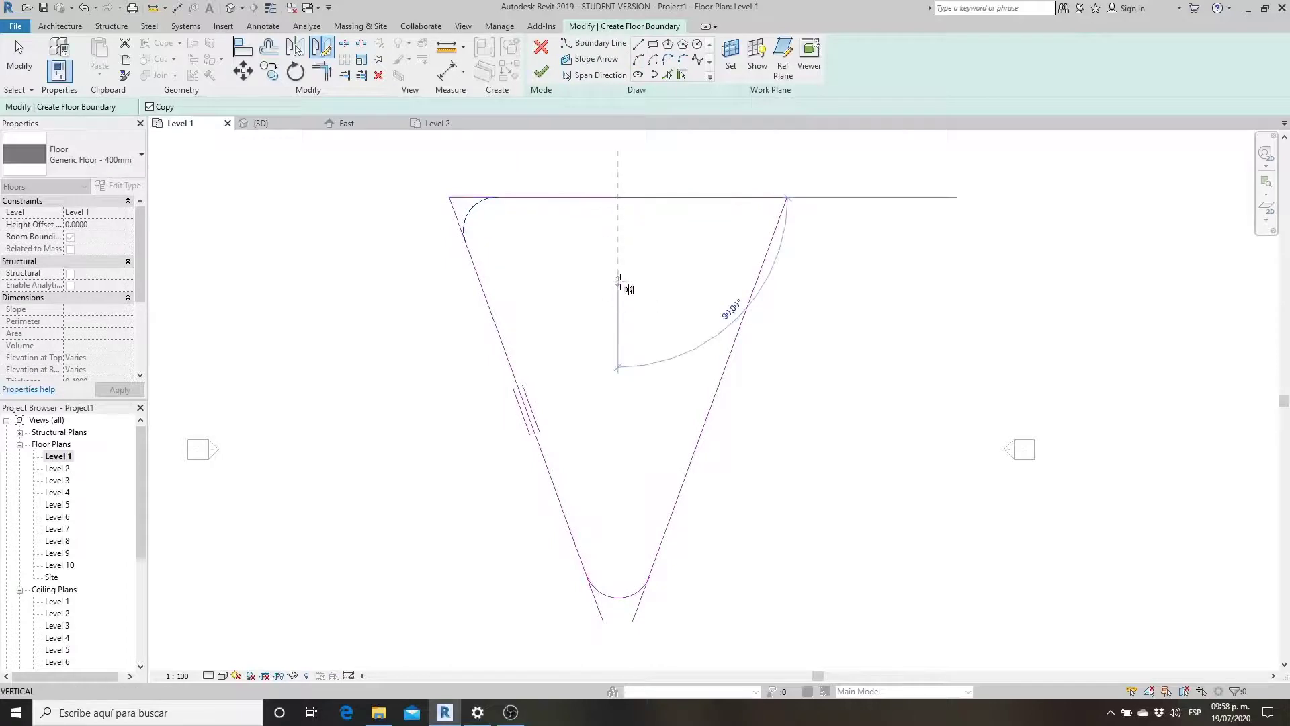
{"action": "left_click", "coordinate": [618, 280]}
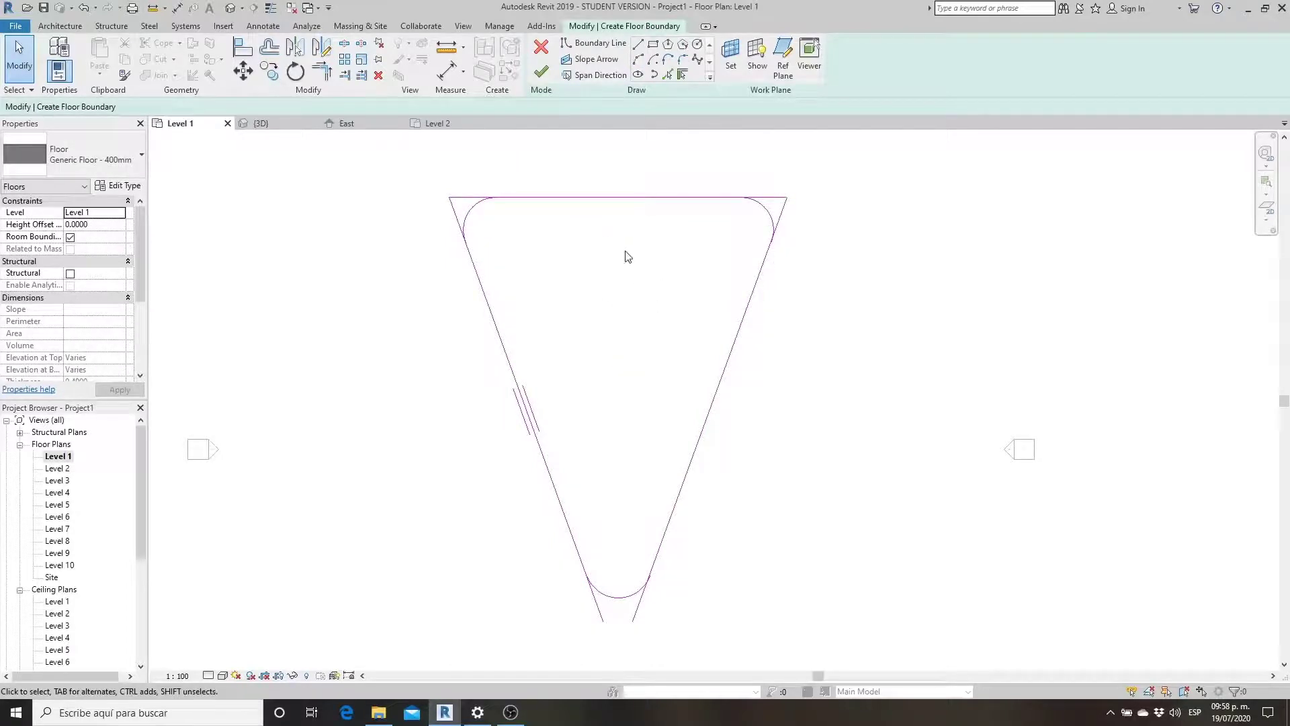
- Trim the edges to the arcs and finish the 292.504 m² rounded-triangle floor
{"action": "left_click", "coordinate": [324, 77]}
{"action": "left_click", "coordinate": [478, 274]}
{"action": "left_click", "coordinate": [474, 232]}
{"action": "left_click", "coordinate": [478, 206]}
{"action": "left_click", "coordinate": [537, 197]}
{"action": "left_click", "coordinate": [726, 197]}
{"action": "left_click", "coordinate": [772, 225]}
{"action": "left_click", "coordinate": [667, 547]}
{"action": "left_click", "coordinate": [602, 591]}
{"action": "left_click", "coordinate": [515, 538]}
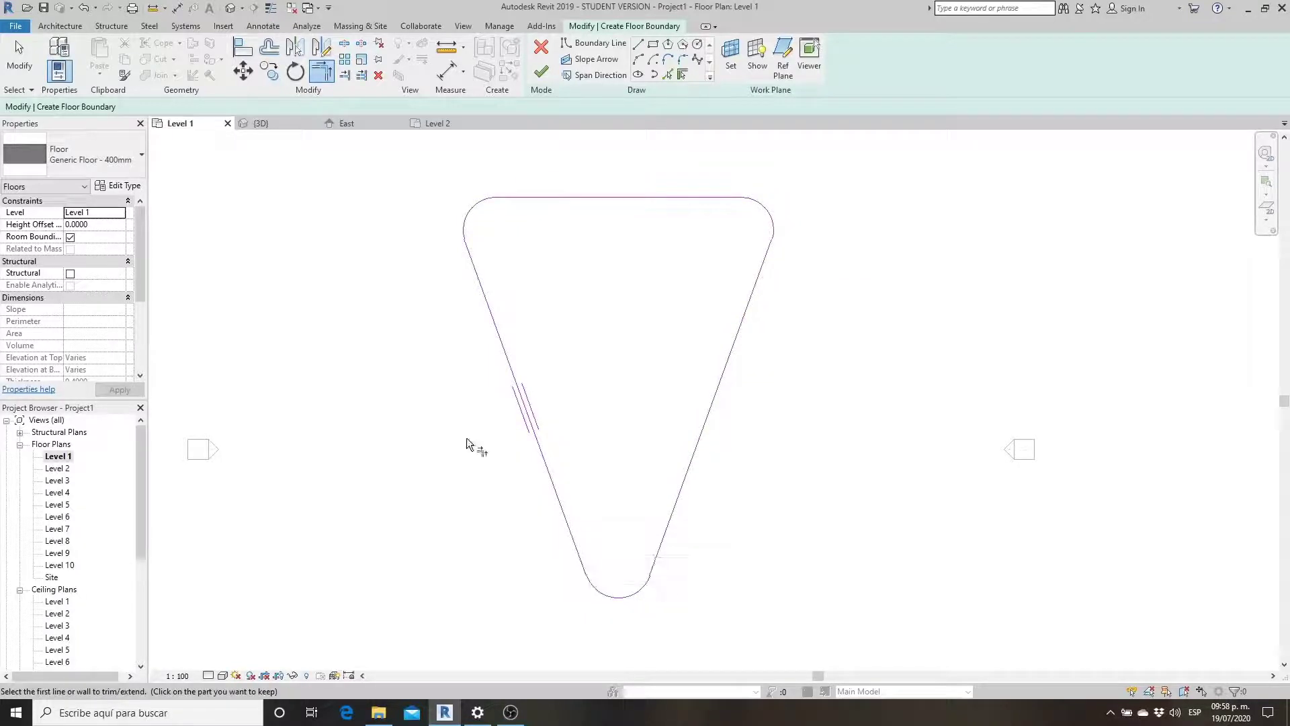
{"action": "left_click", "coordinate": [541, 74]}
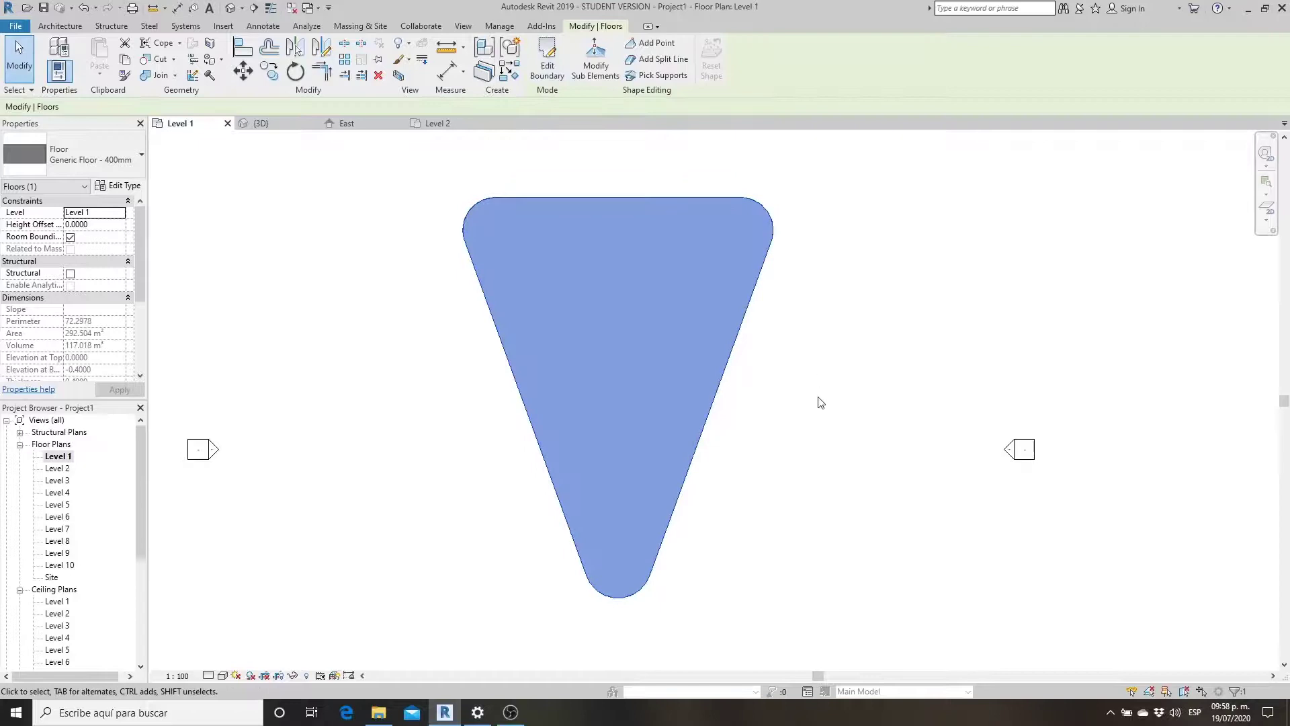
- On Level 2, trace the Level 1 floor's three edges and two arcs into a 292.545 m² floor
{"action": "left_click", "coordinate": [832, 469]}
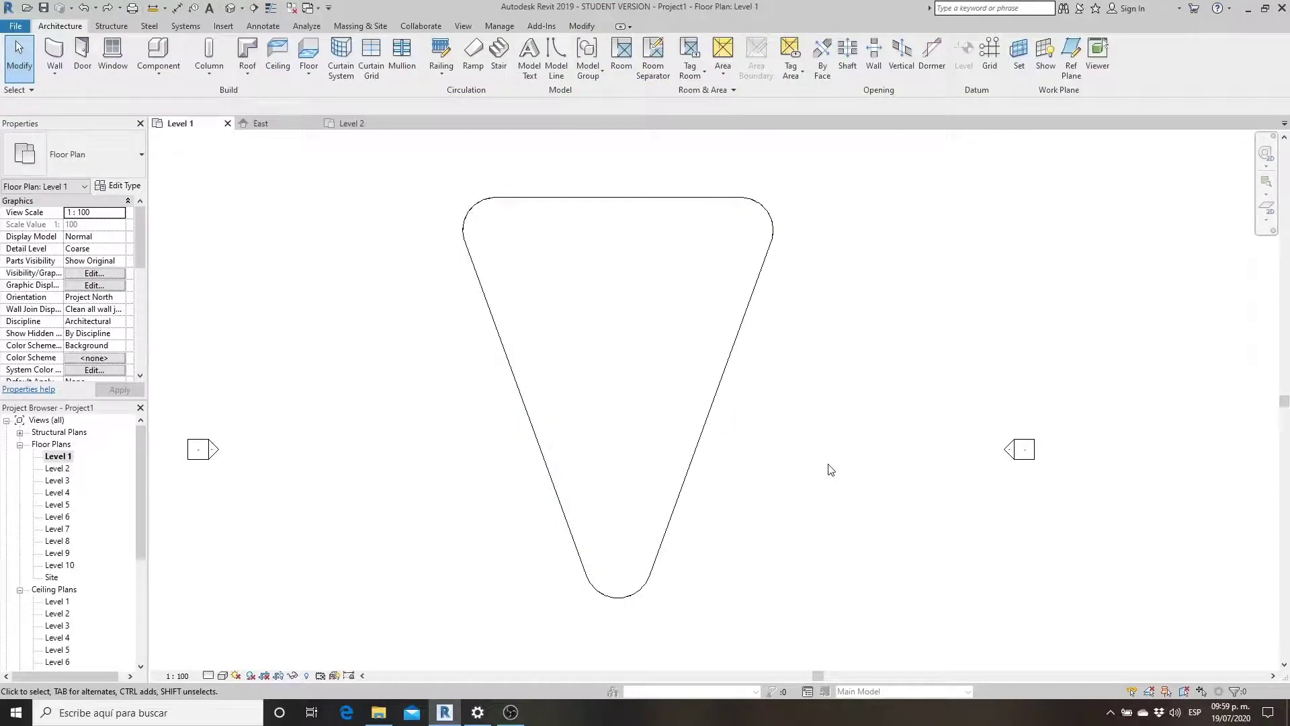
{"action": "double_click", "coordinate": [56, 468]}
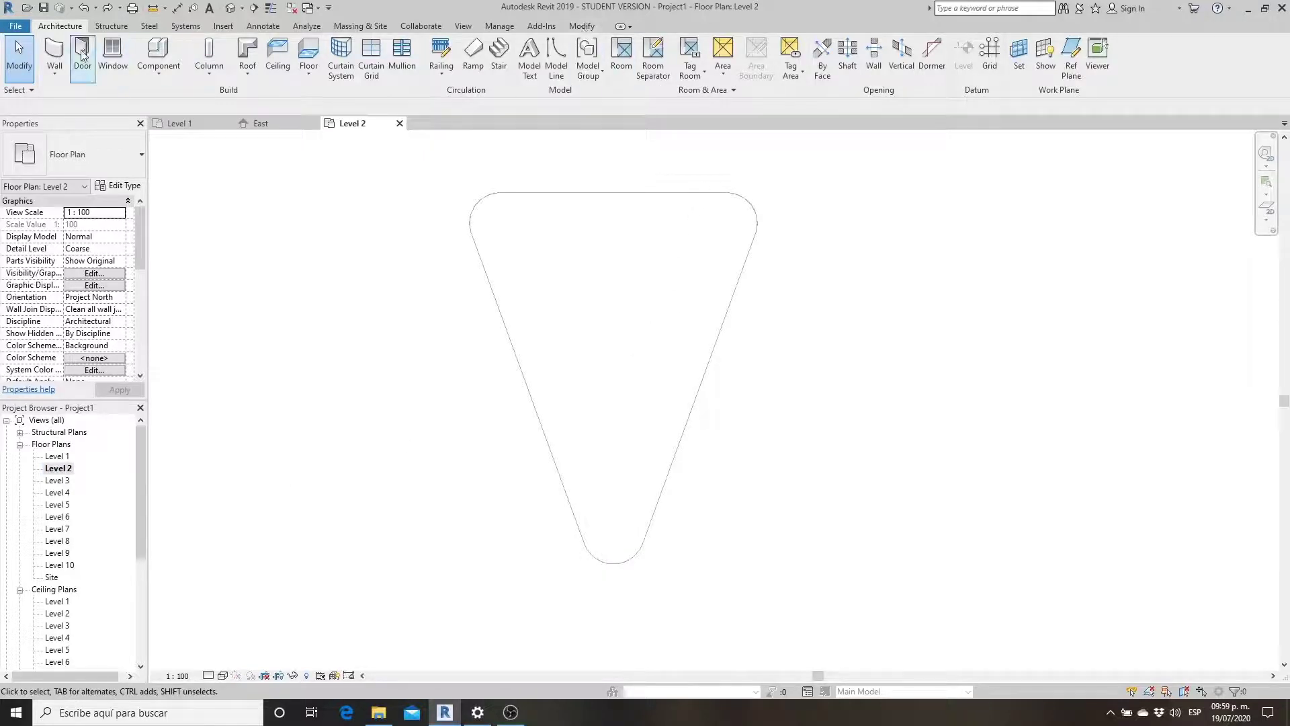
{"action": "left_click", "coordinate": [309, 51]}
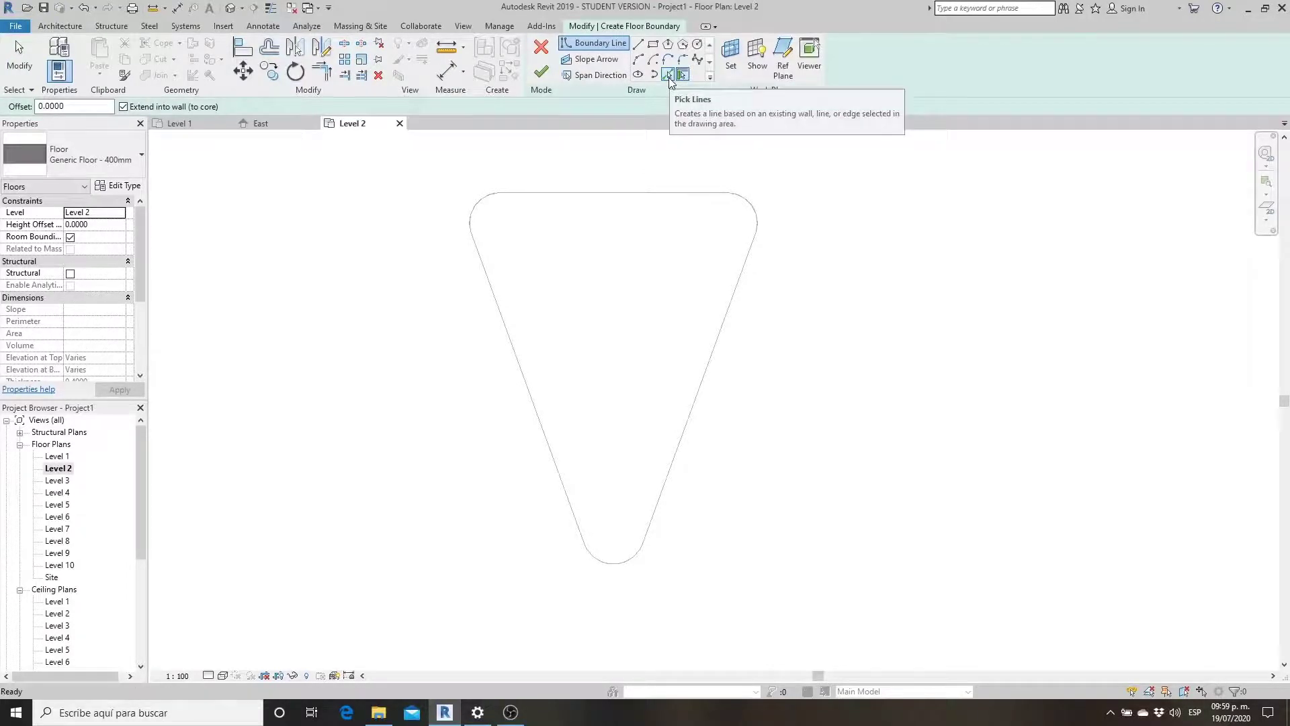
{"action": "left_click", "coordinate": [668, 78]}
{"action": "left_click", "coordinate": [680, 193]}
{"action": "left_click", "coordinate": [472, 217]}
{"action": "left_click", "coordinate": [493, 287]}
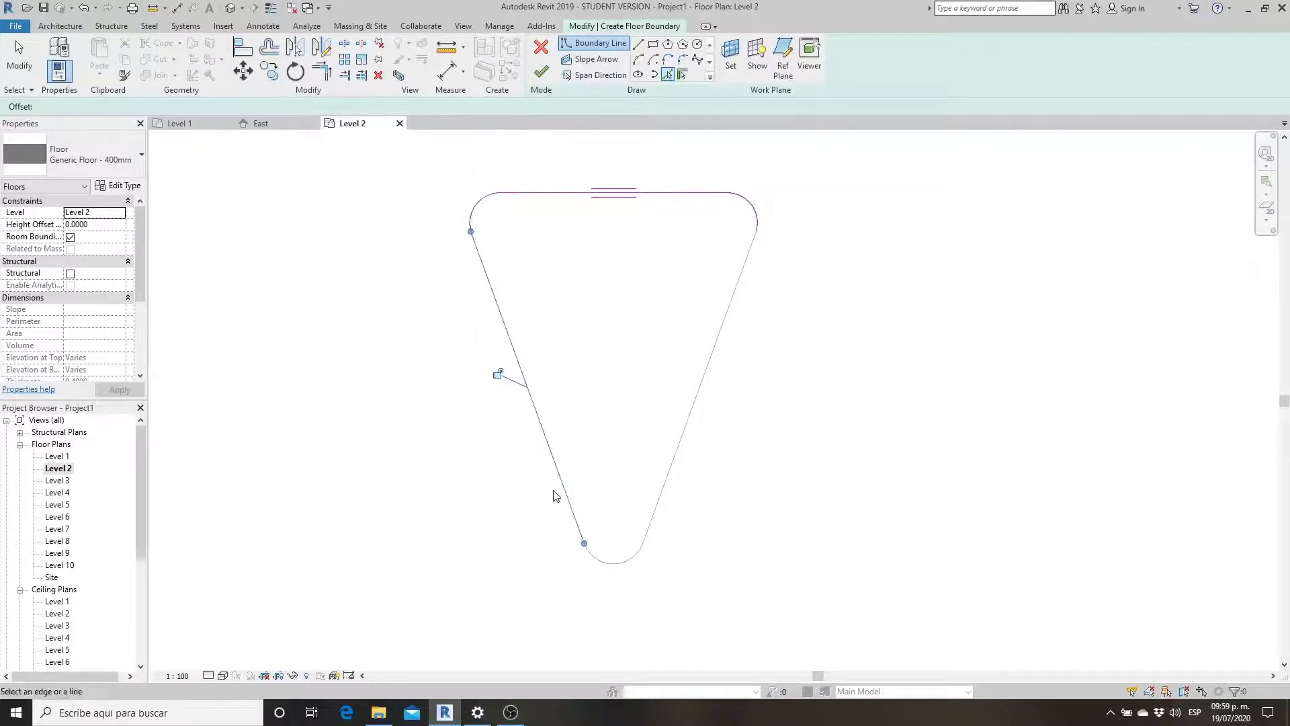
{"action": "left_click", "coordinate": [592, 553]}
{"action": "left_click", "coordinate": [659, 498]}
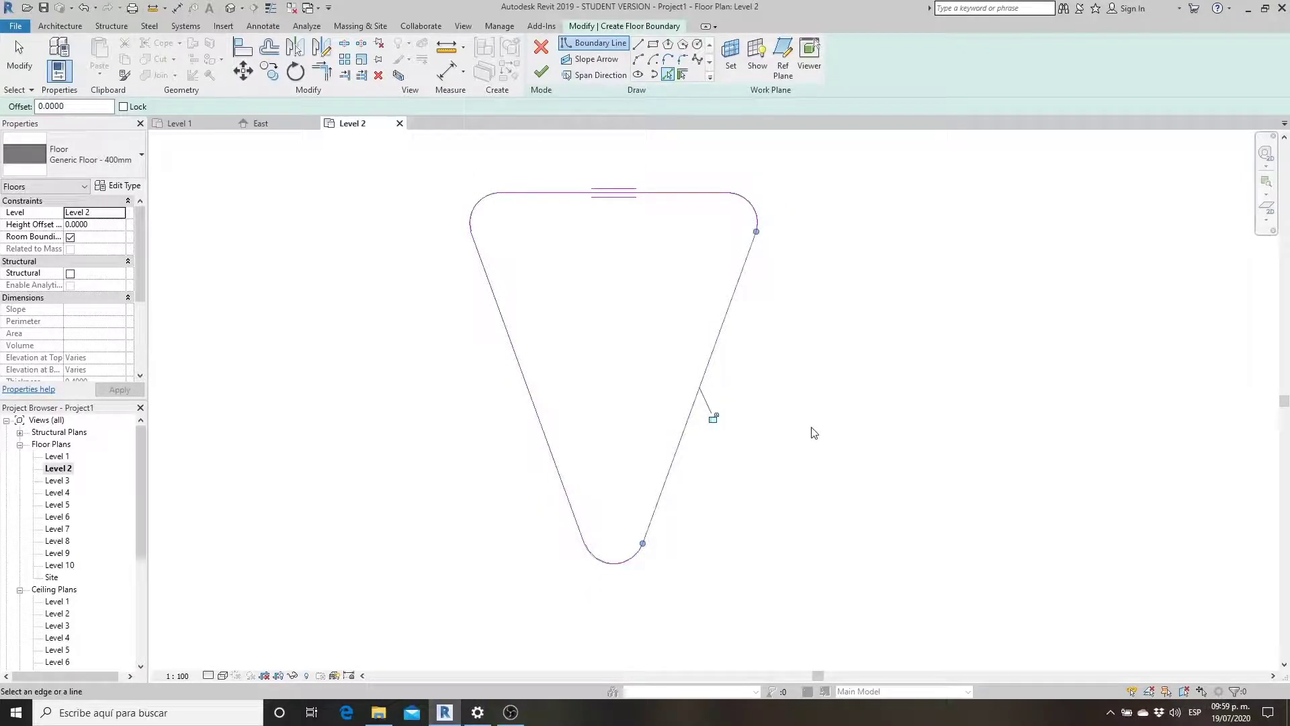
{"action": "left_click", "coordinate": [541, 72]}
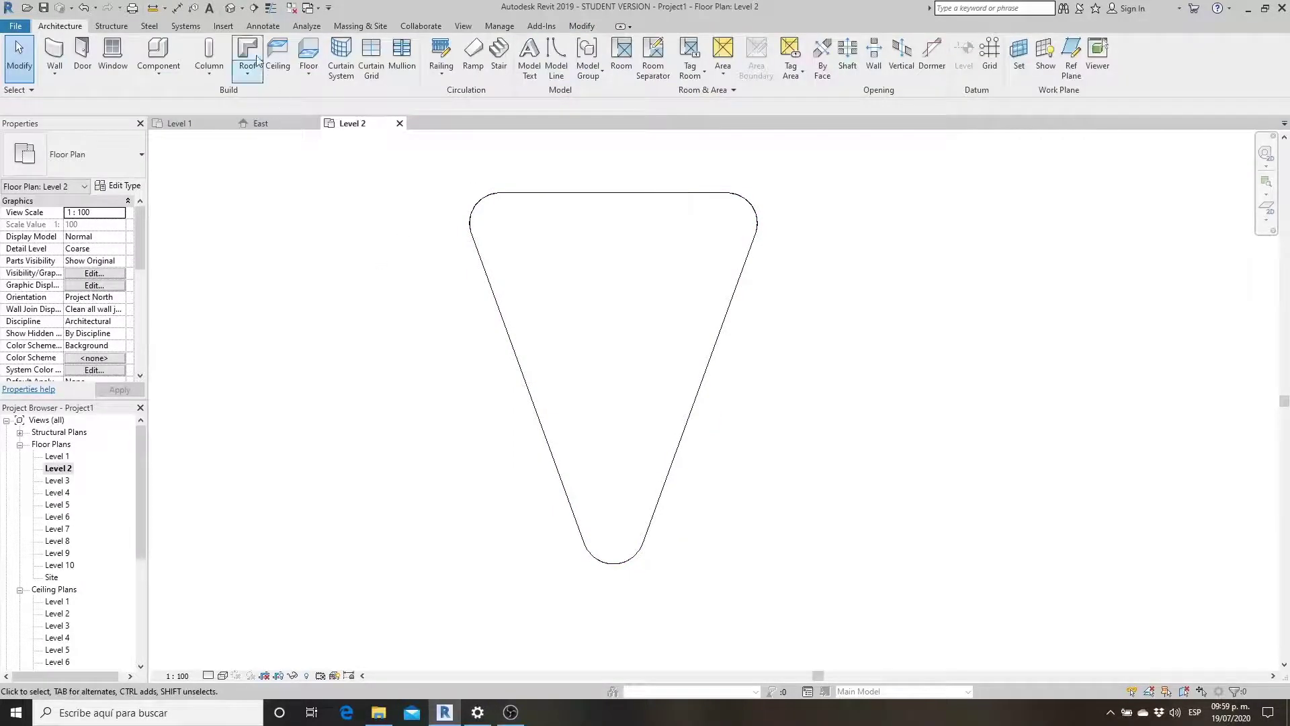
- Show the default 3D view and box-select the two stacked floors to check them
{"action": "left_click", "coordinate": [231, 7]}
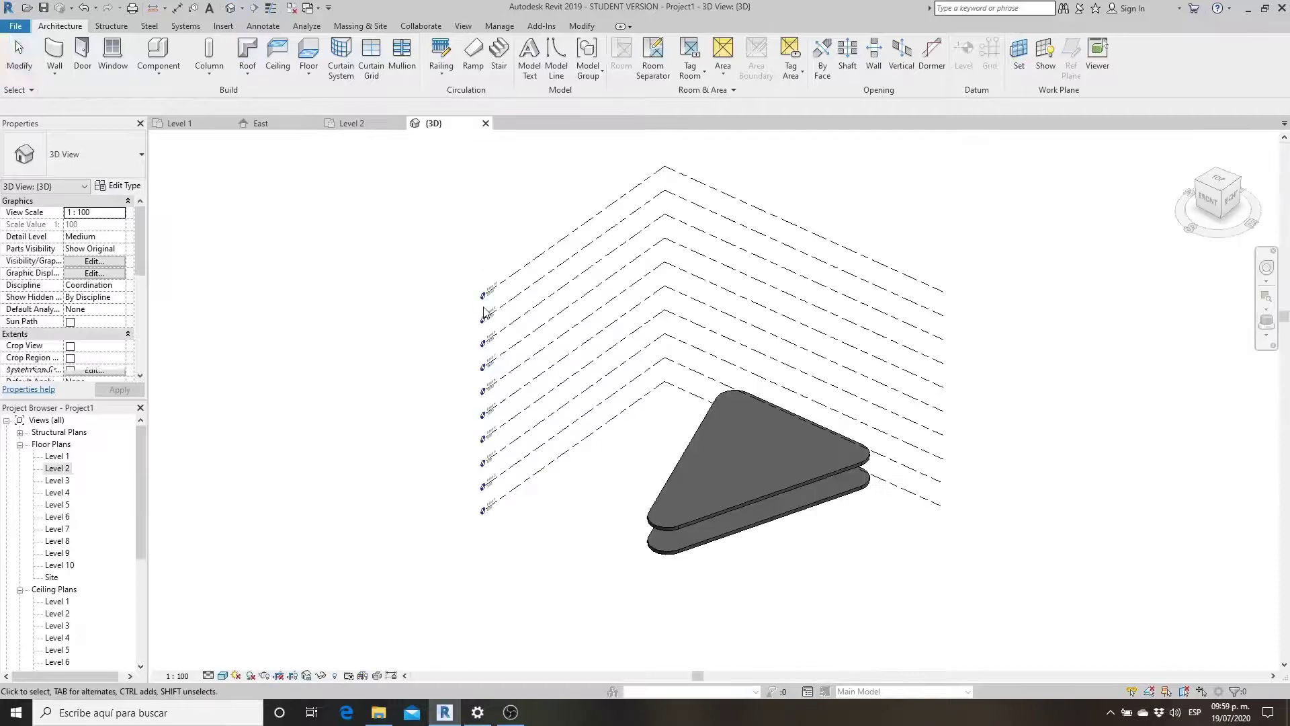
{"action": "mouse_move", "coordinate": [703, 565]}
{"action": "left_mouse_down"}
{"action": "mouse_move", "coordinate": [699, 521]}
{"action": "mouse_move", "coordinate": [629, 529]}
{"action": "left_mouse_up"}
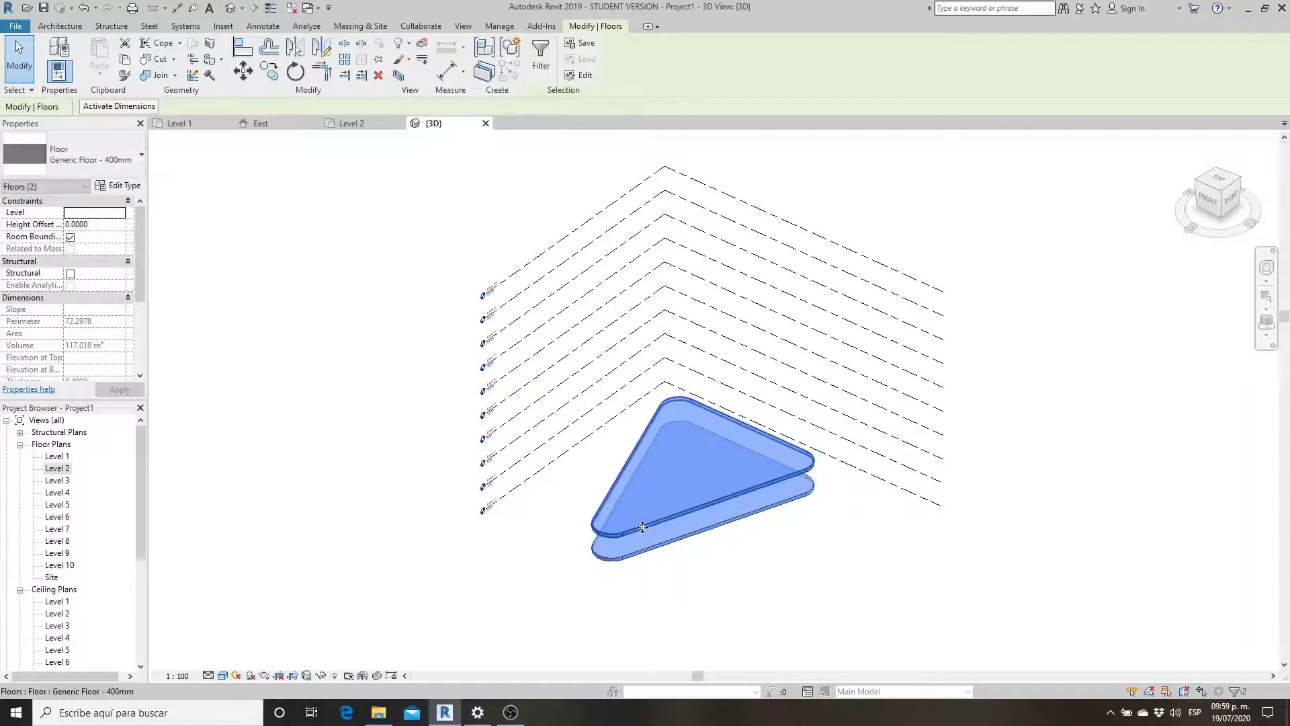
{"action": "left_click", "coordinate": [748, 584]}
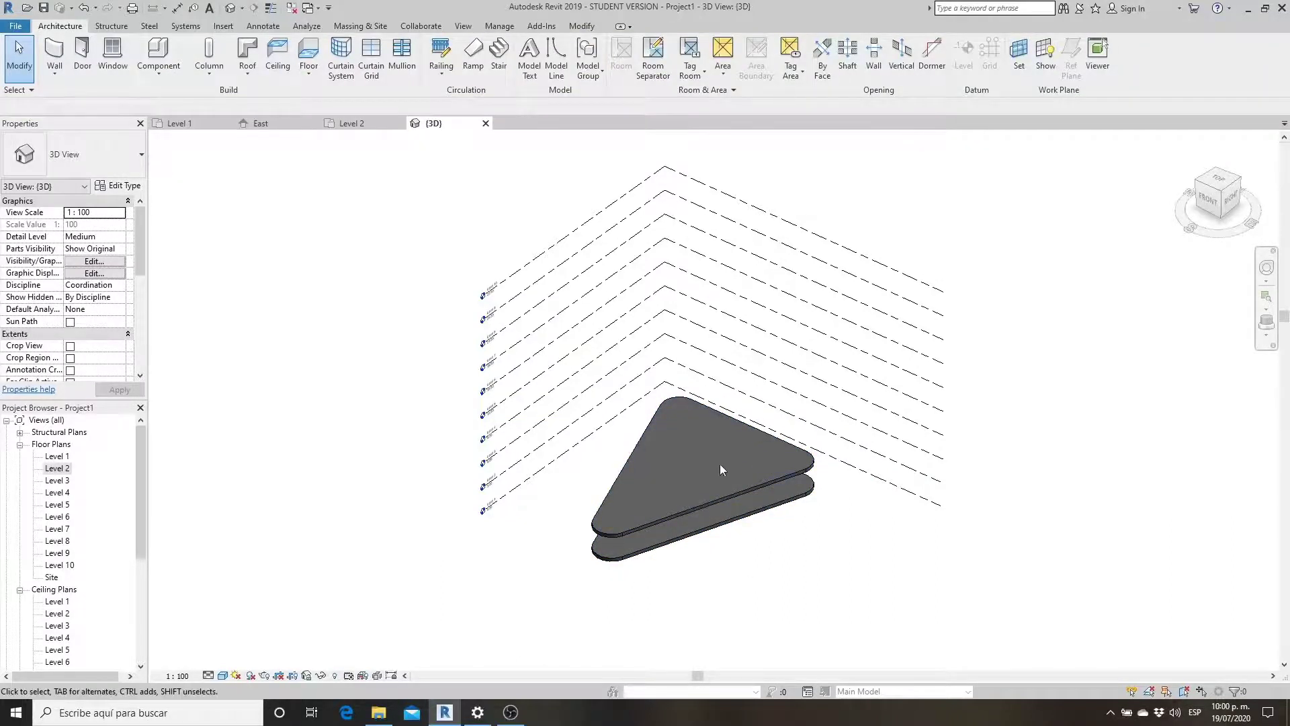
- Edit the Level 2 floor boundary to add a roughly 8.2 × 3.6 rectangular opening near its top edge
{"action": "double_click", "coordinate": [712, 501]}
{"action": "double_click", "coordinate": [57, 470]}
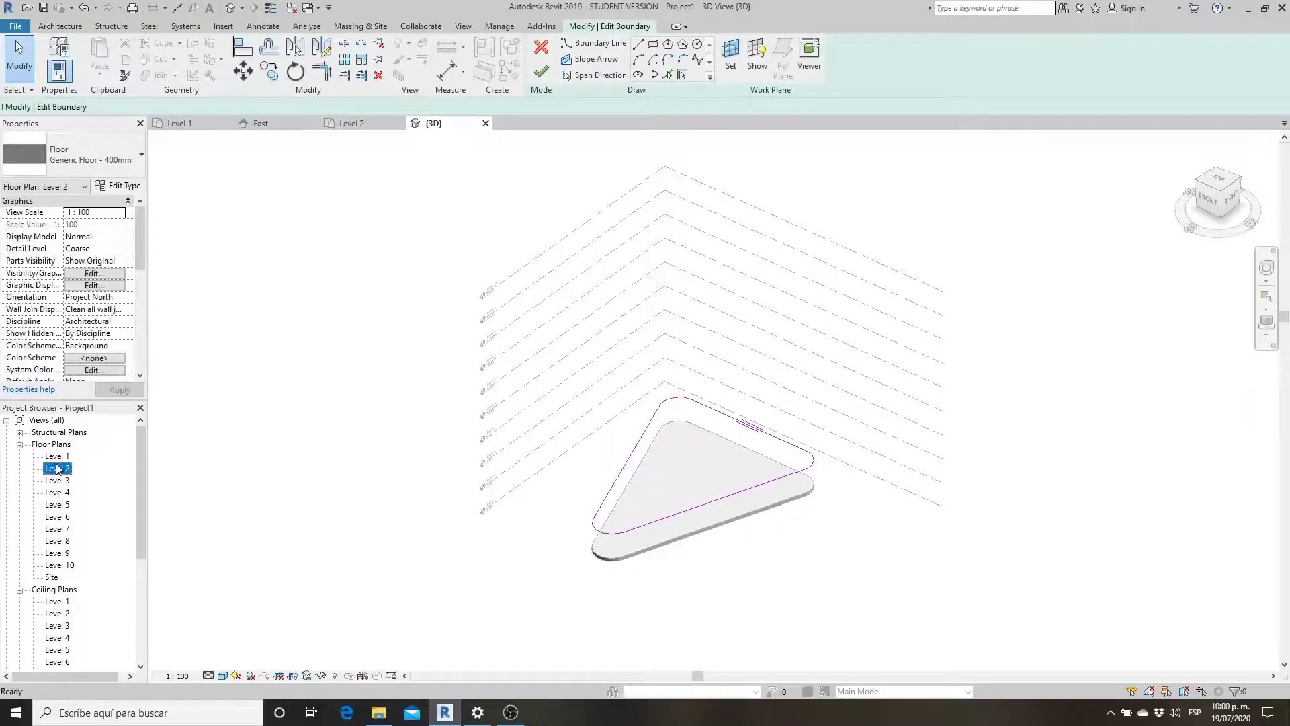
{"action": "left_click", "coordinate": [652, 47]}
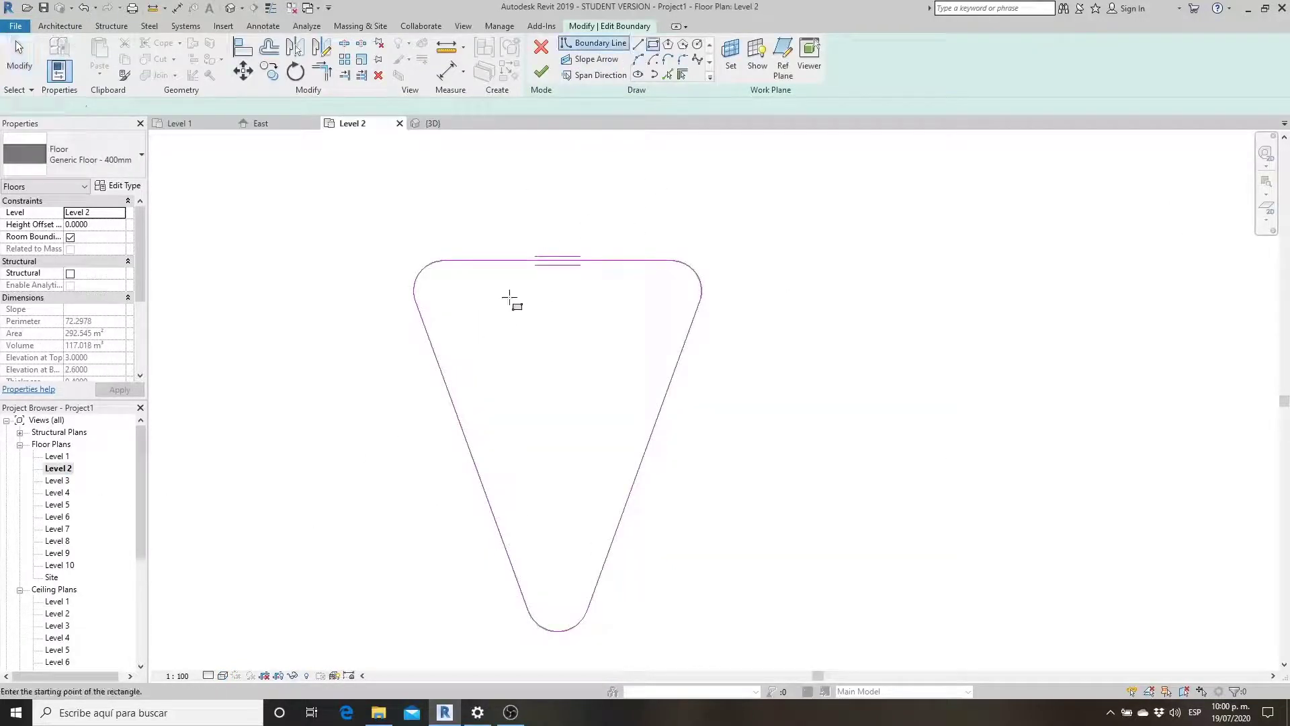
{"action": "left_click", "coordinate": [507, 274]}
{"action": "left_click", "coordinate": [632, 328]}
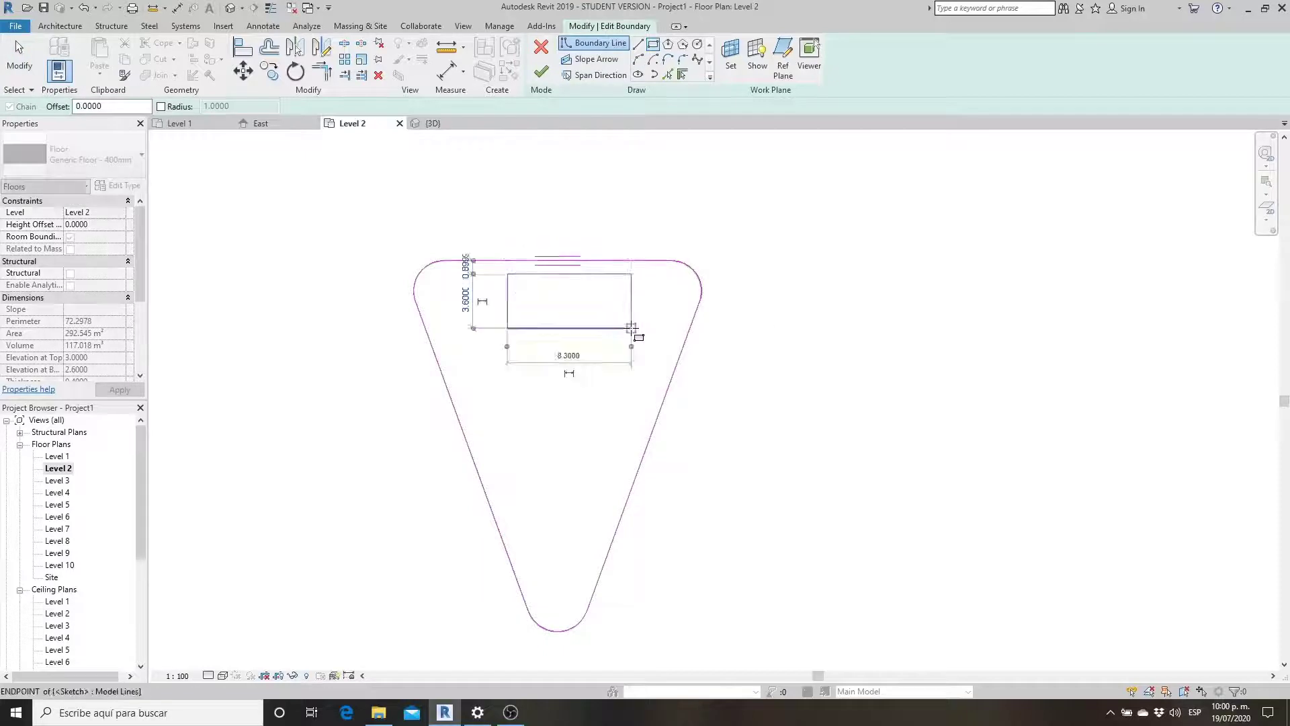
{"action": "left_click", "coordinate": [541, 73]}
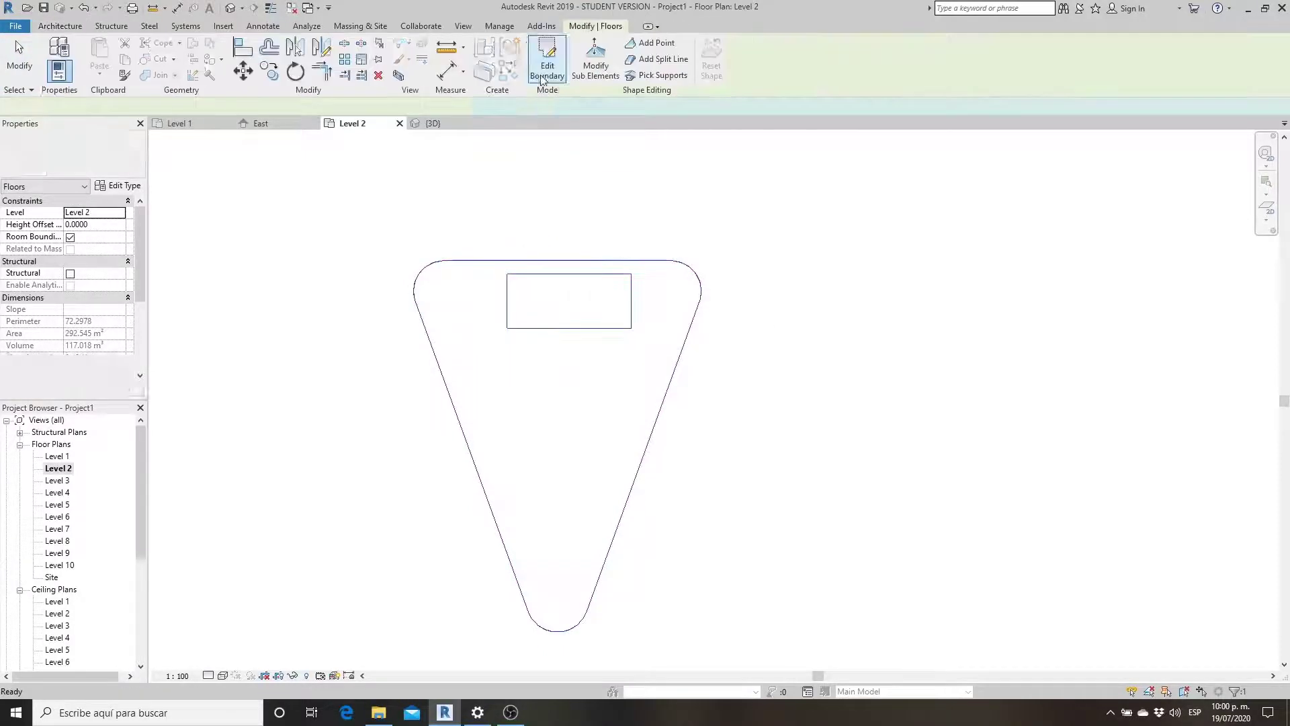
- In 3D, copy the Level 2 floor with its opening and choose Paste Aligned to Selected Levels
{"action": "left_click", "coordinate": [230, 8]}
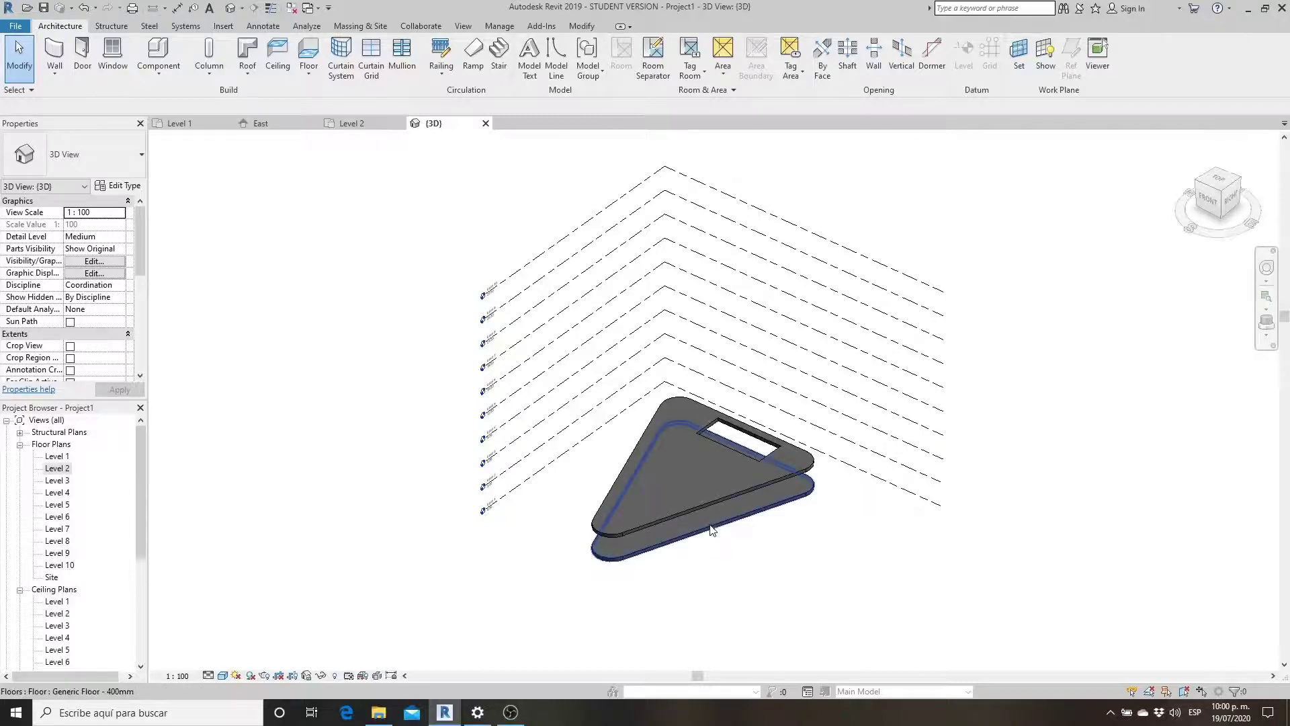
{"action": "left_click", "coordinate": [704, 505]}
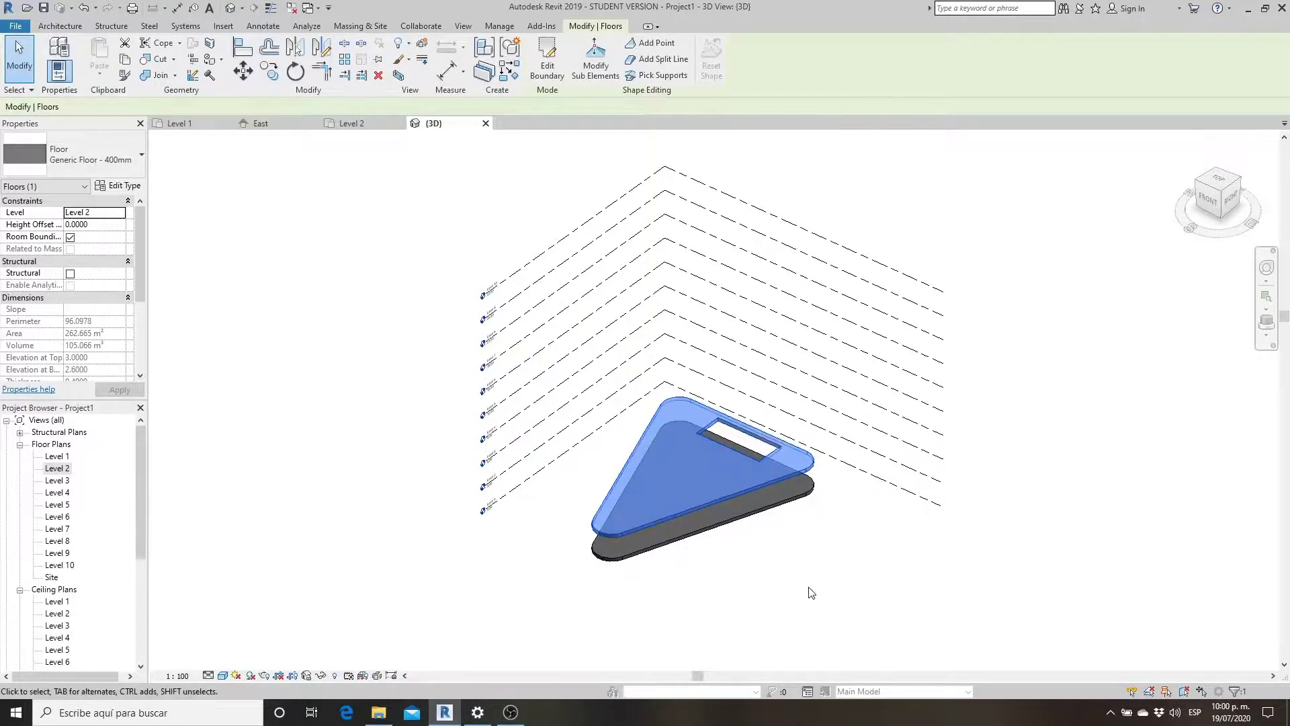
{"action": "key", "text": "Escape"}
{"action": "left_click", "coordinate": [581, 25]}
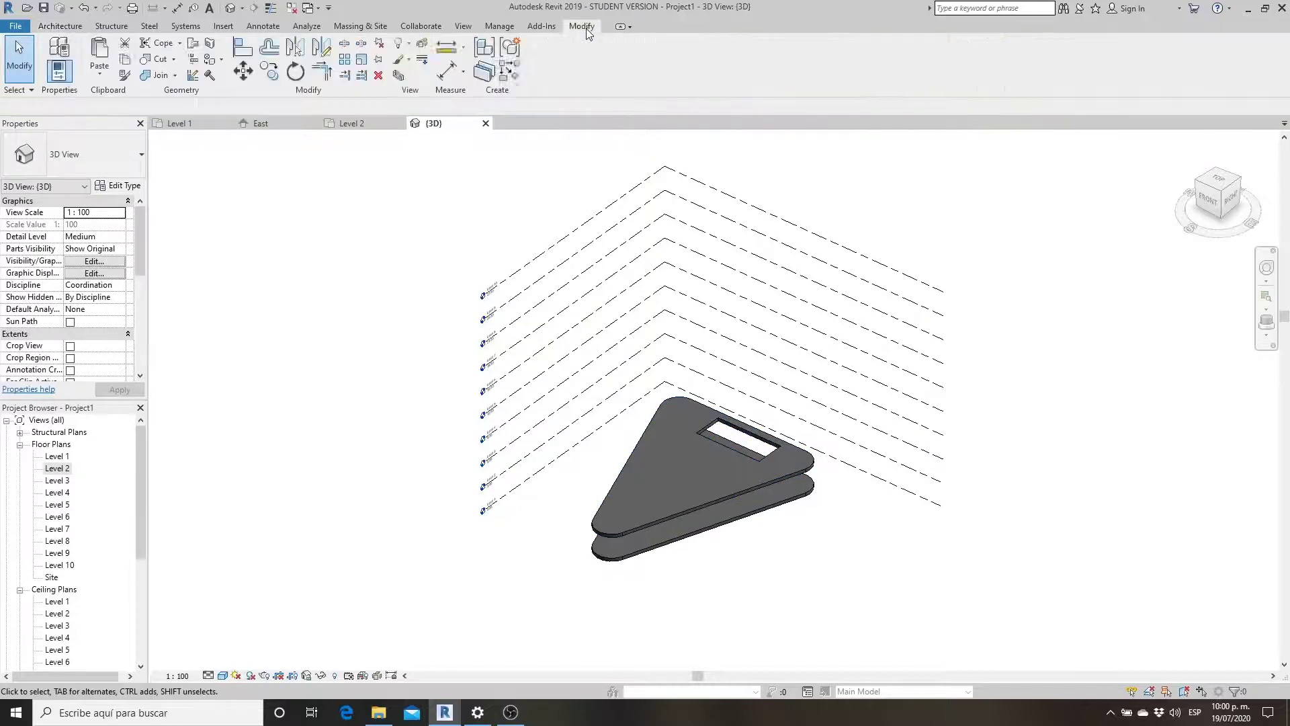
{"action": "left_click", "coordinate": [93, 77]}
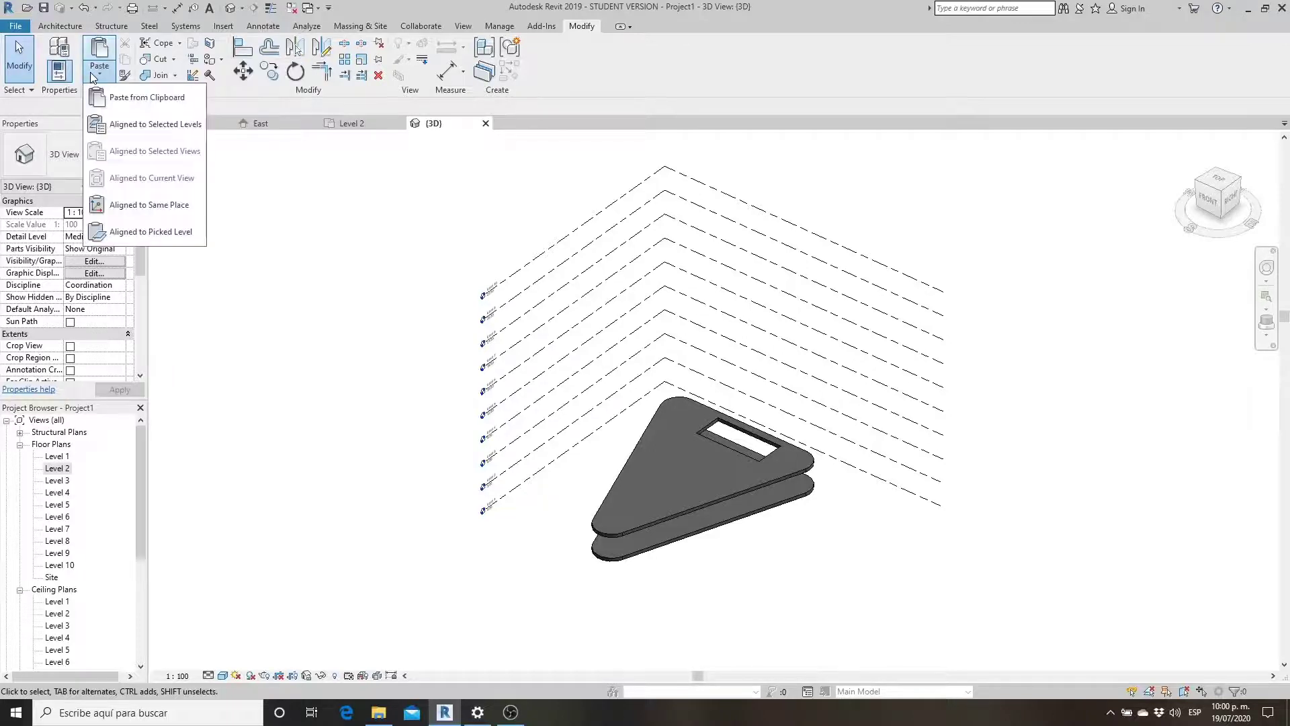
{"action": "left_click", "coordinate": [161, 138]}
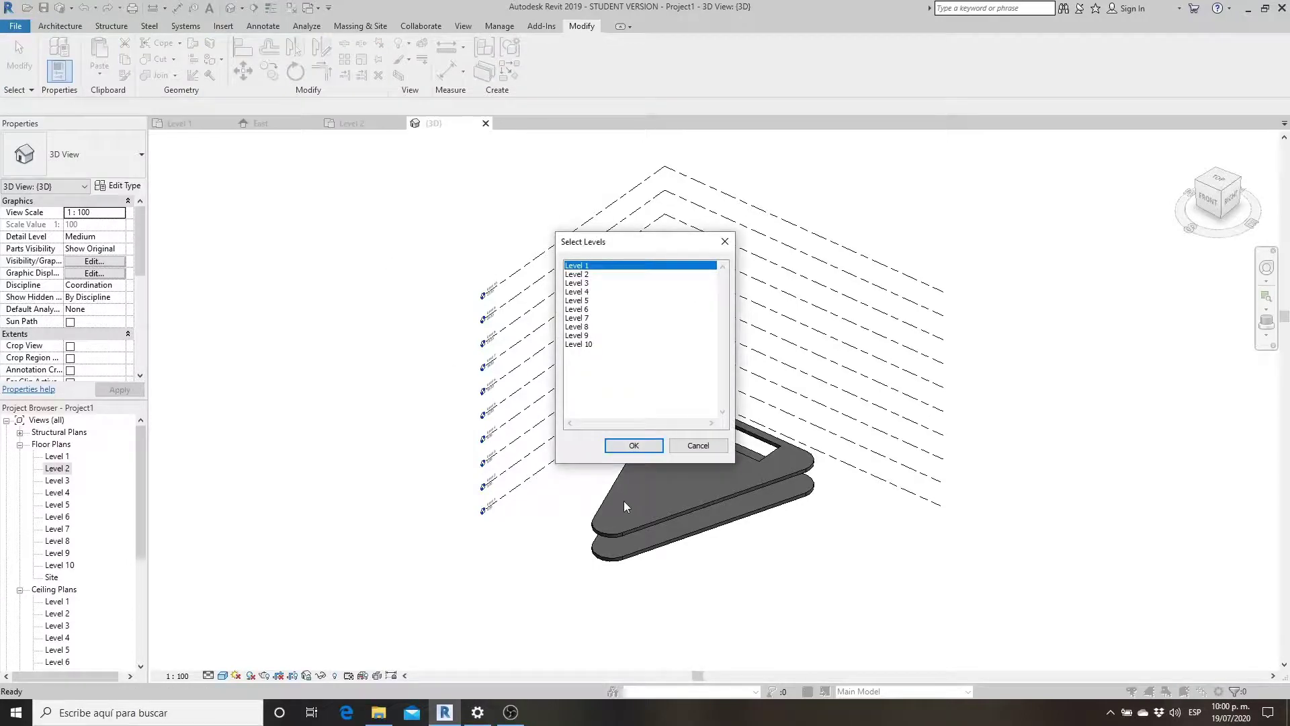
- Choose Levels 3 through 10 as paste targets and confirm
{"action": "left_click", "coordinate": [587, 282]}
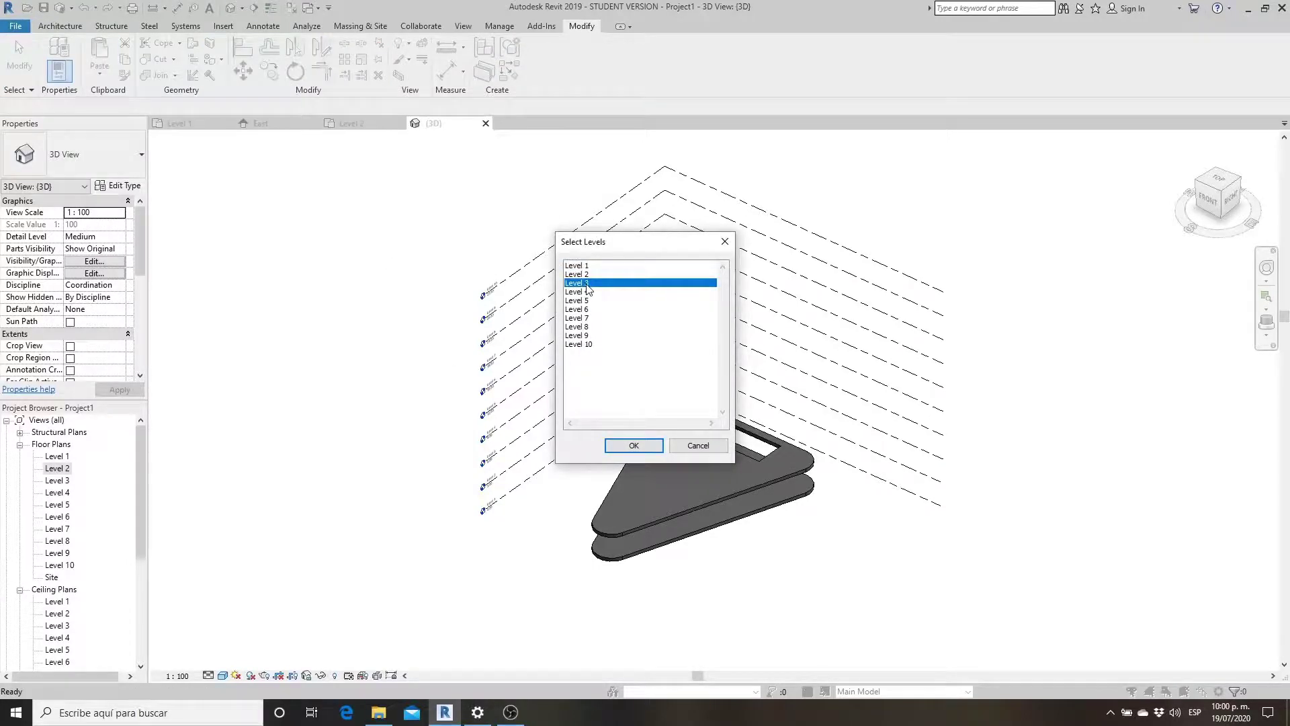
{"action": "left_click", "coordinate": [586, 347], "text": "shift"}
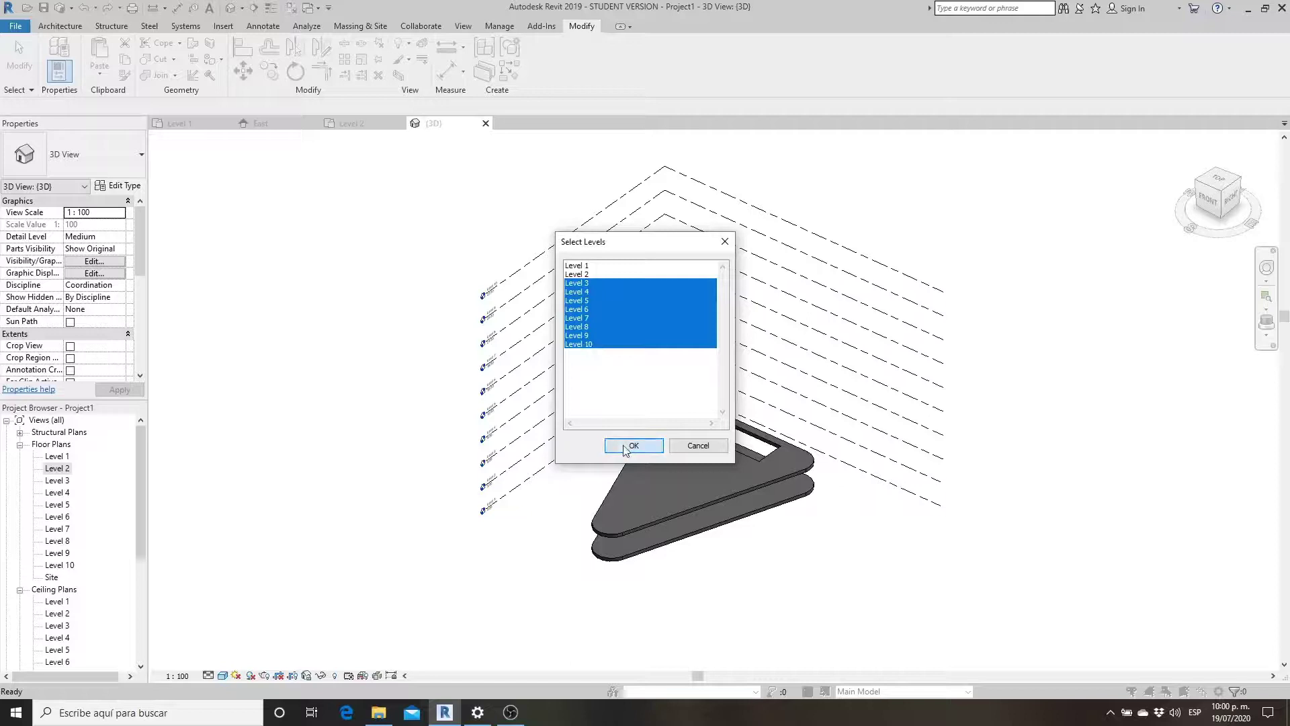
{"action": "left_click", "coordinate": [624, 446]}
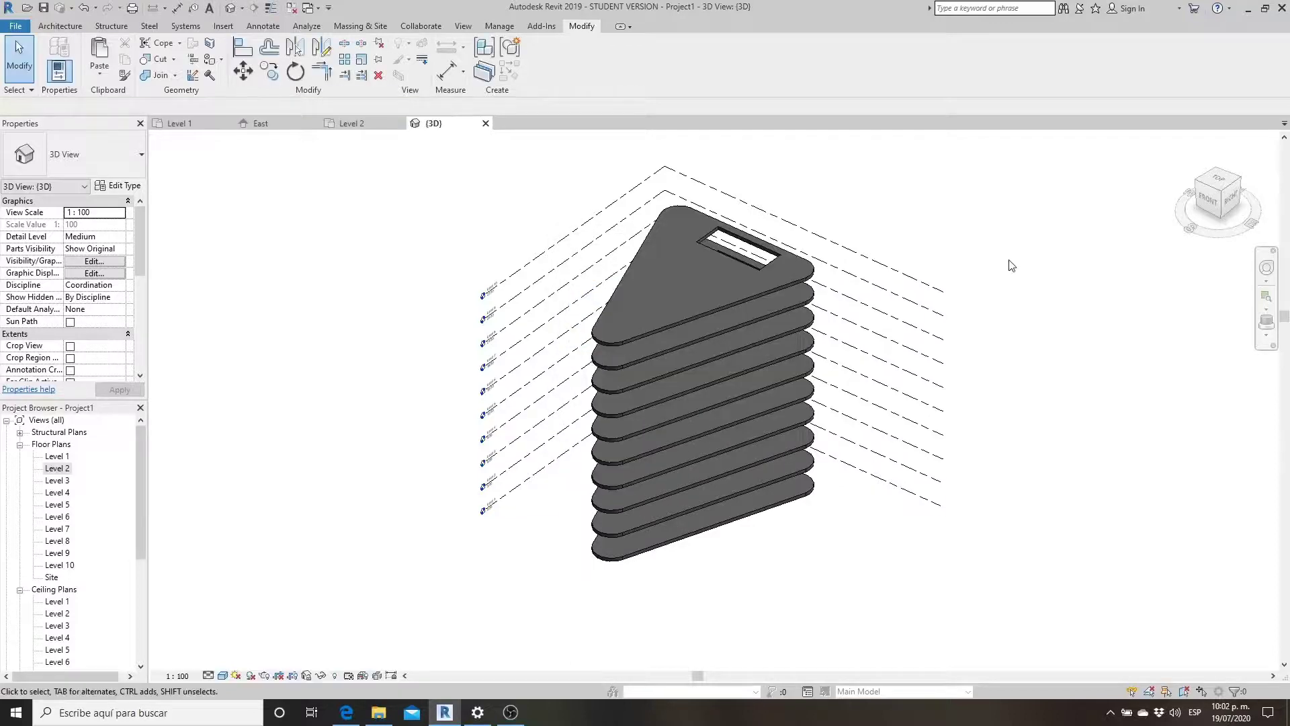
- Show the East elevation zoomed out so the floors on Levels 1–10 are all visible
{"action": "left_click", "coordinate": [21, 590]}
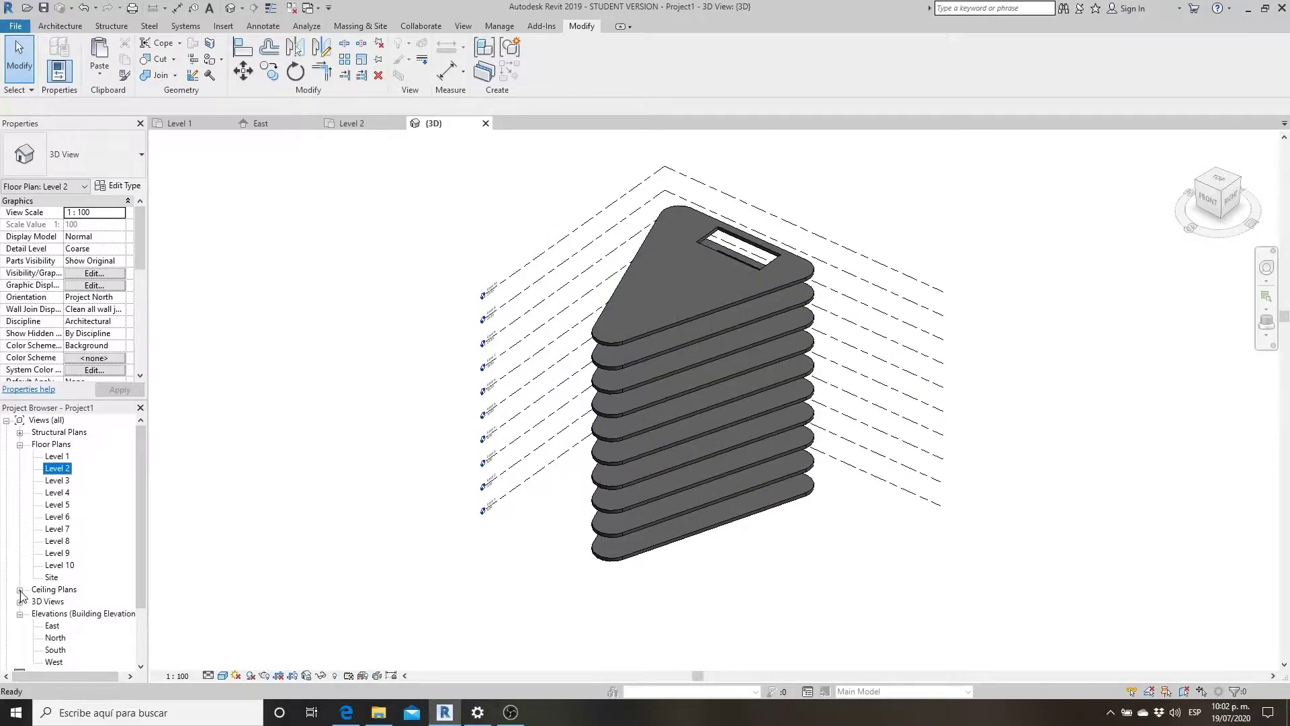
{"action": "double_click", "coordinate": [47, 612]}
{"action": "double_click", "coordinate": [52, 589]}
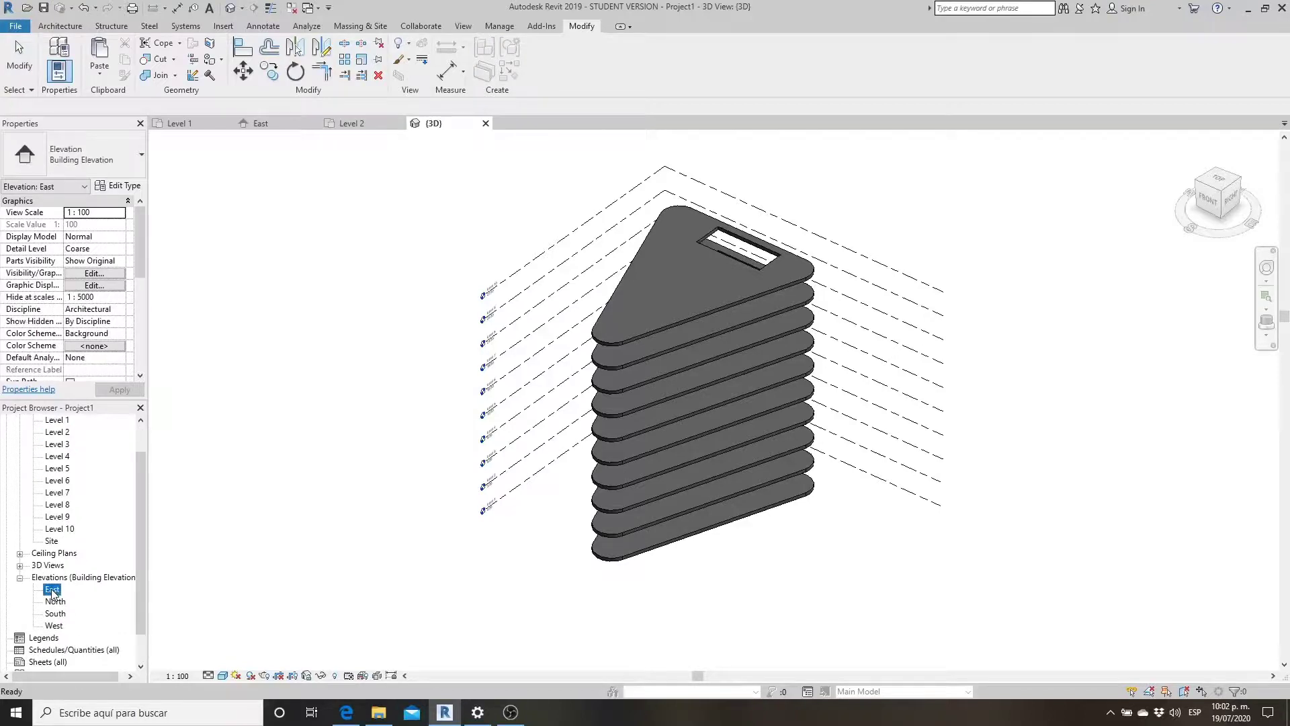
{"action": "middle_click_drag", "start_coordinate": [780, 364], "coordinate": [737, 437]}
{"action": "scroll", "coordinate": [716, 484], "scroll_direction": "down", "scroll_amount": 2}
{"action": "middle_click_drag", "start_coordinate": [694, 533], "coordinate": [717, 610]}
{"action": "scroll", "coordinate": [716, 605], "scroll_direction": "down", "scroll_amount": 1}
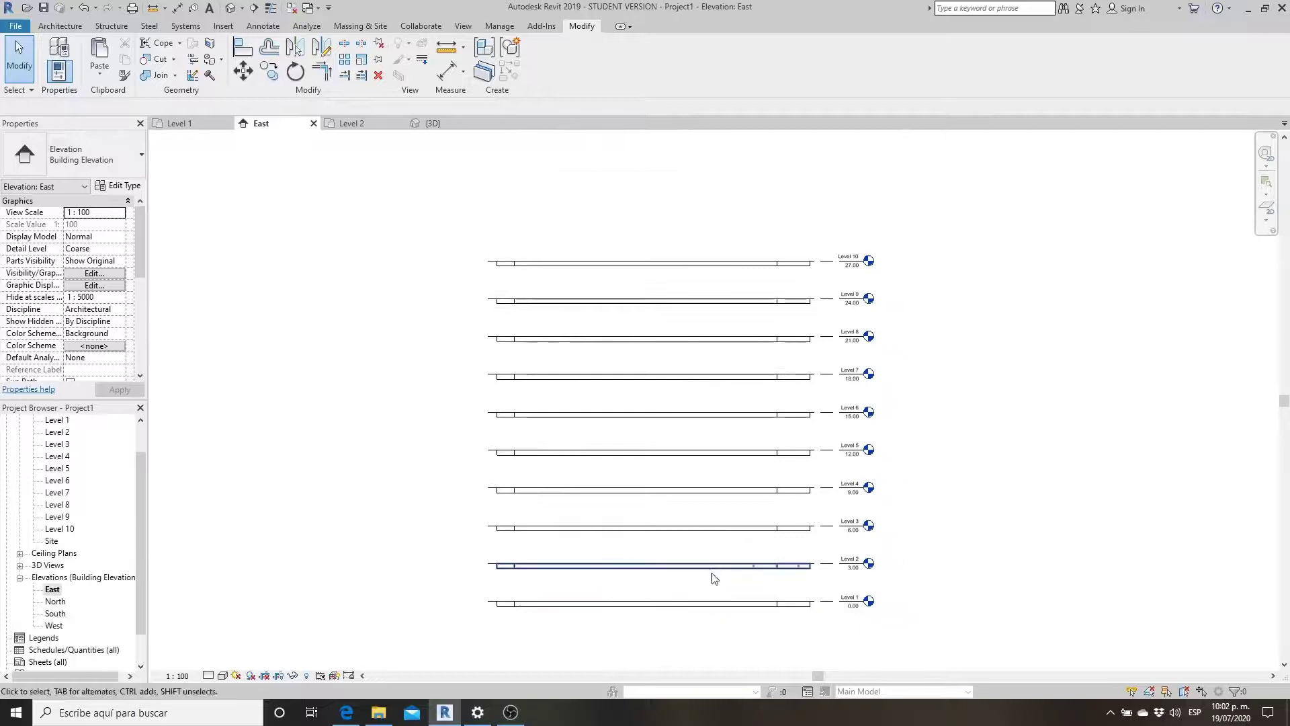